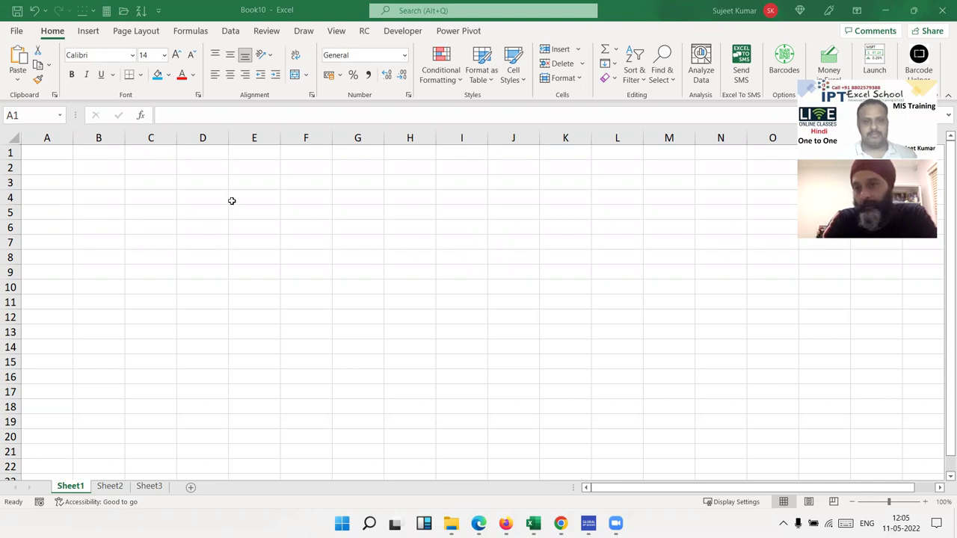
Enter 20 in C4 and 30 in G4.
{"action": "key", "text": "alt+Tab"}
{"action": "left_click", "coordinate": [154, 195]}
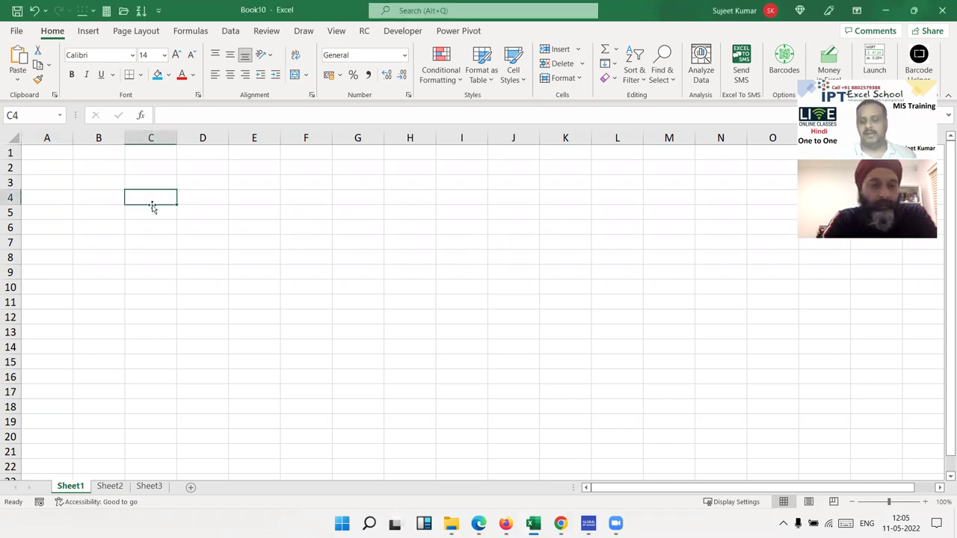
{"action": "type", "text": "20"}
{"action": "key", "text": "Tab"}
{"action": "key", "text": "Tab"}
{"action": "key", "text": "Tab"}
{"action": "key", "text": "Tab"}
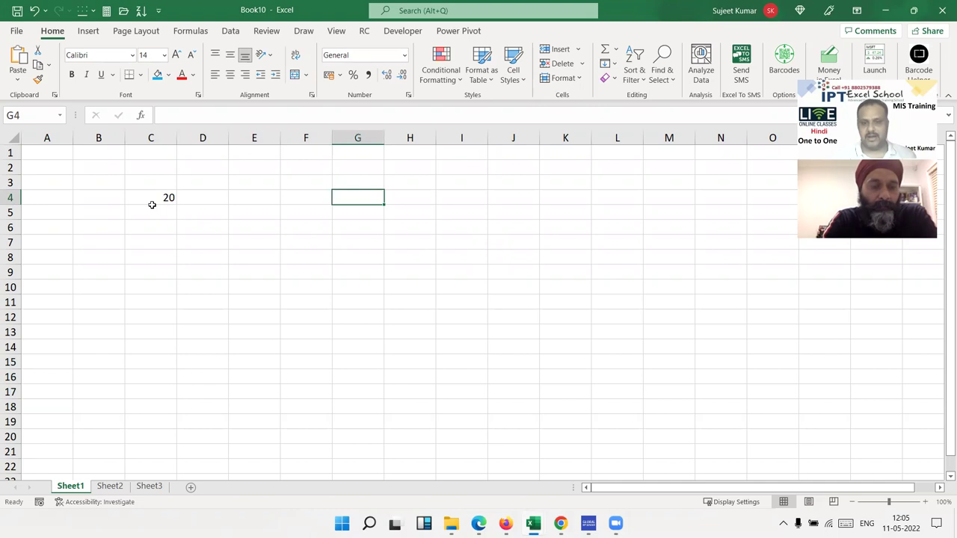
{"action": "type", "text": "30"}
{"action": "key", "text": "Return"}
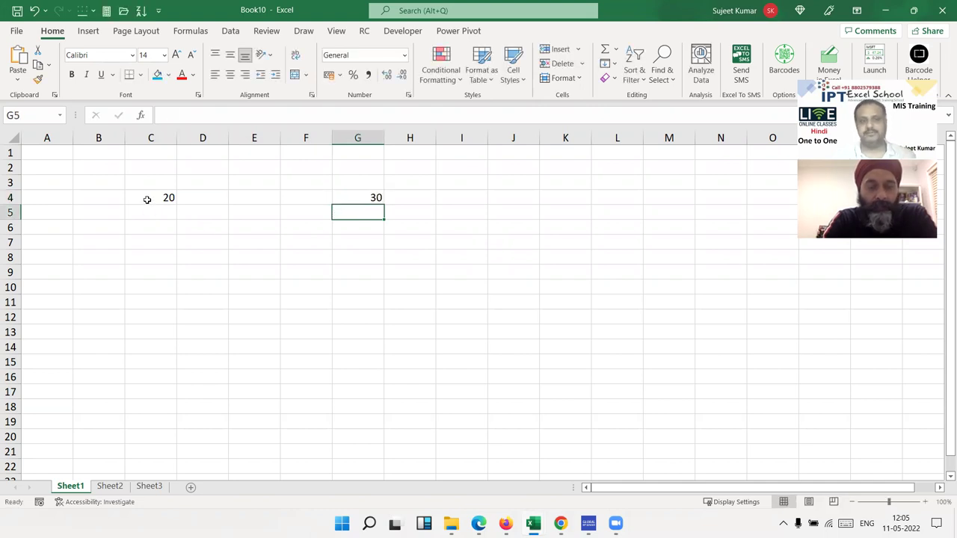
Copy C4's 20 and paste it over G4's 30.
{"action": "left_click", "coordinate": [147, 199]}
{"action": "key", "text": "ctrl+c"}
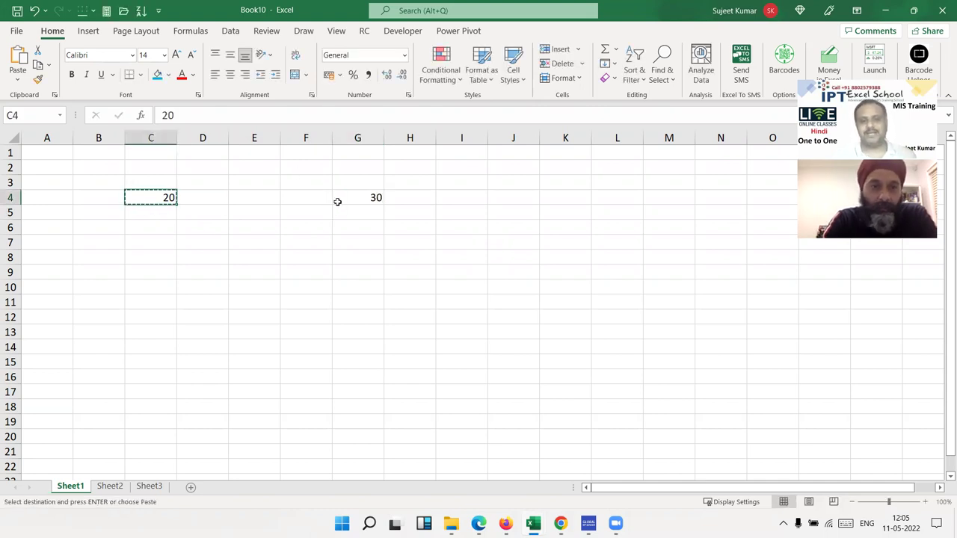
{"action": "left_click", "coordinate": [337, 202]}
{"action": "key", "text": "ctrl+v"}
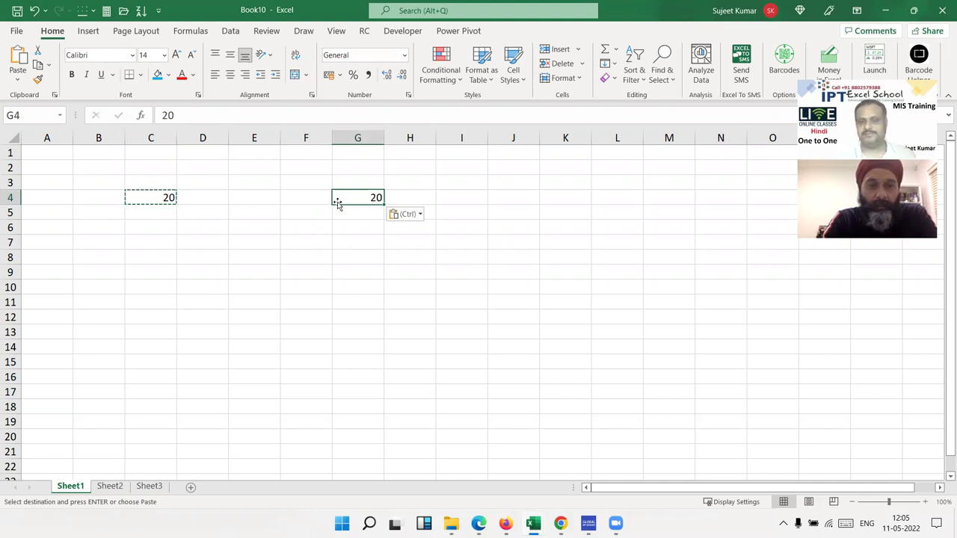
Undo the paste, then Paste Special with Add so G4 becomes 50.
{"action": "key", "text": "ctrl+z"}
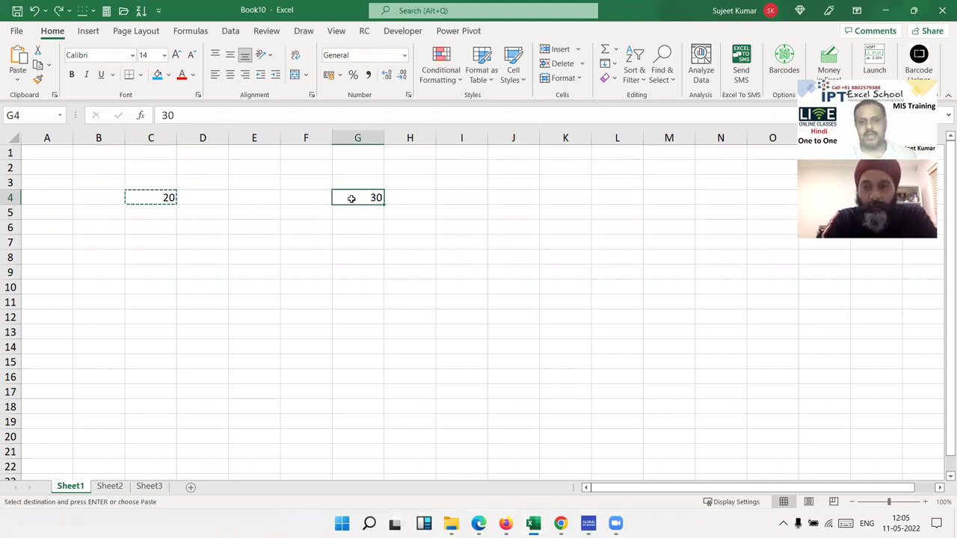
{"action": "right_click", "coordinate": [351, 198]}
{"action": "left_click", "coordinate": [390, 238]}
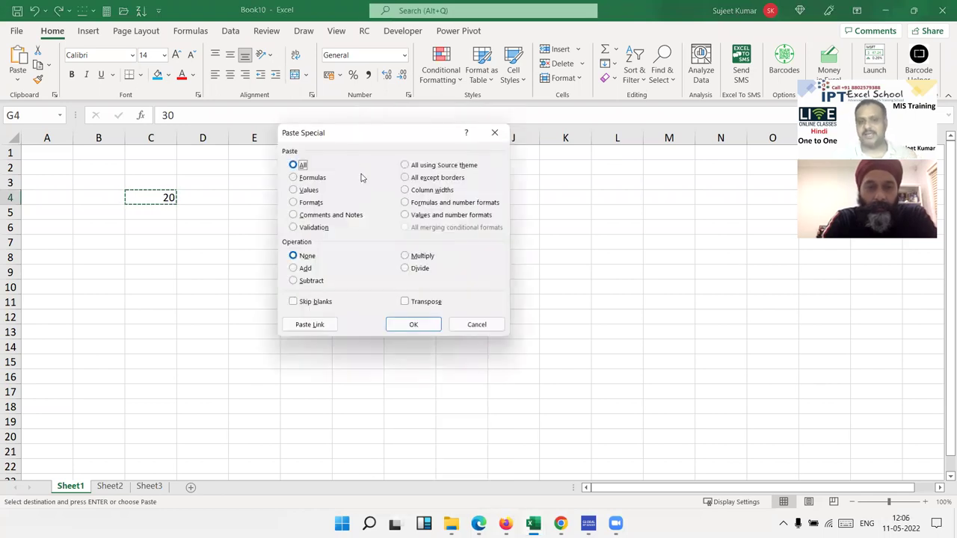
{"action": "left_click_drag", "start_coordinate": [363, 139], "coordinate": [586, 89]}
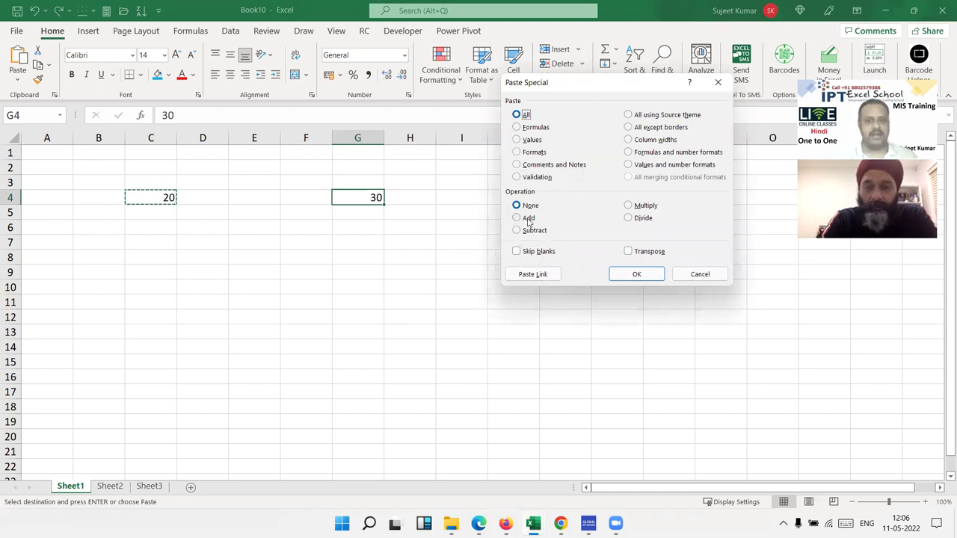
{"action": "left_click", "coordinate": [527, 218]}
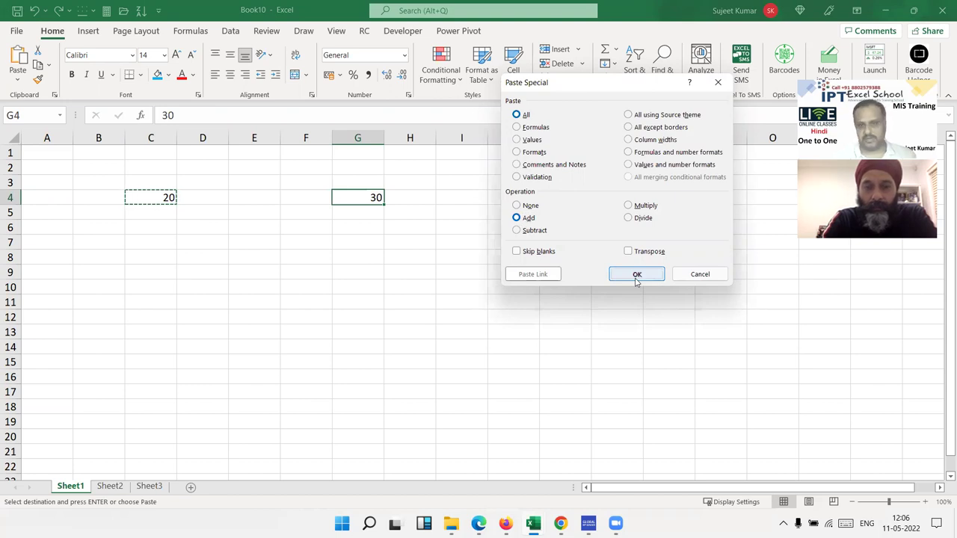
{"action": "left_click", "coordinate": [636, 275]}
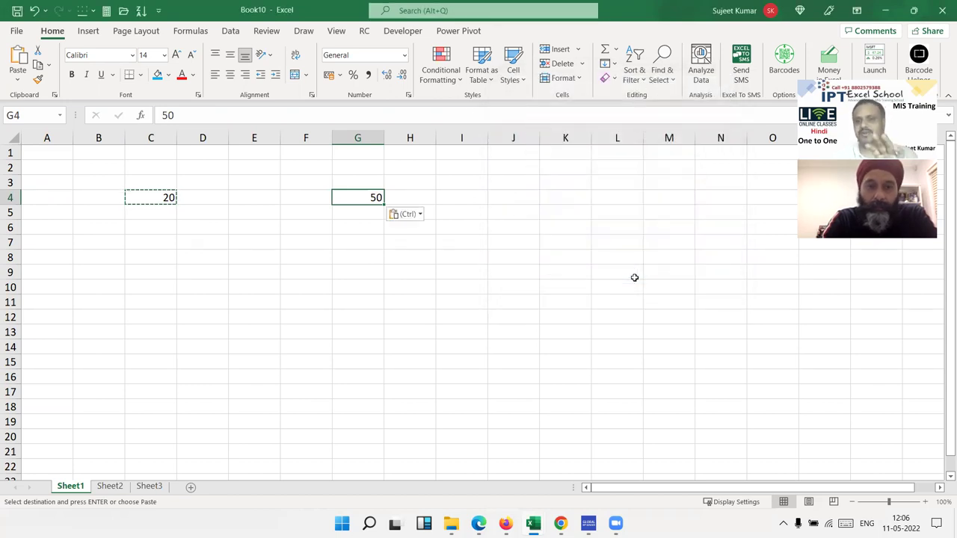
Paste Special the copied 20 onto G4 with Multiply, giving 1000.
{"action": "right_click", "coordinate": [374, 198]}
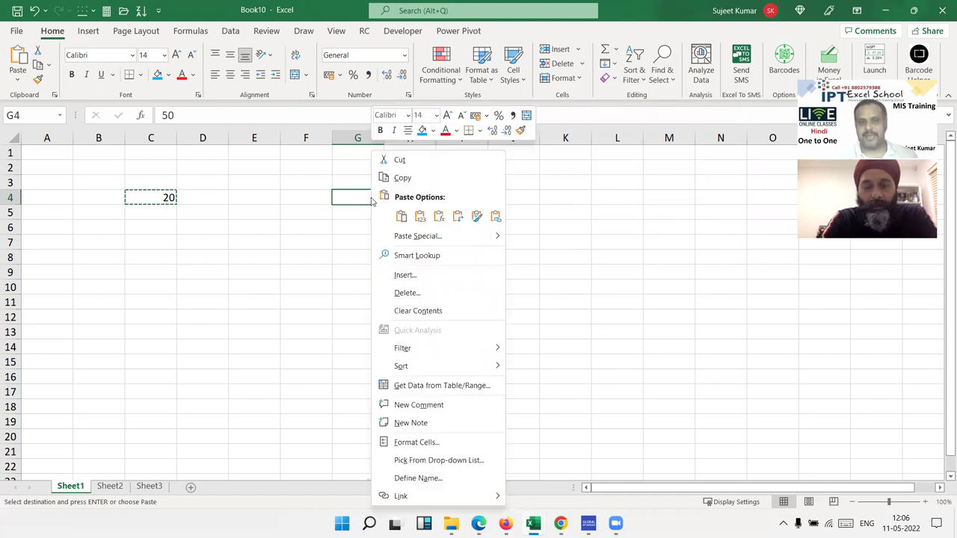
{"action": "left_click", "coordinate": [404, 237]}
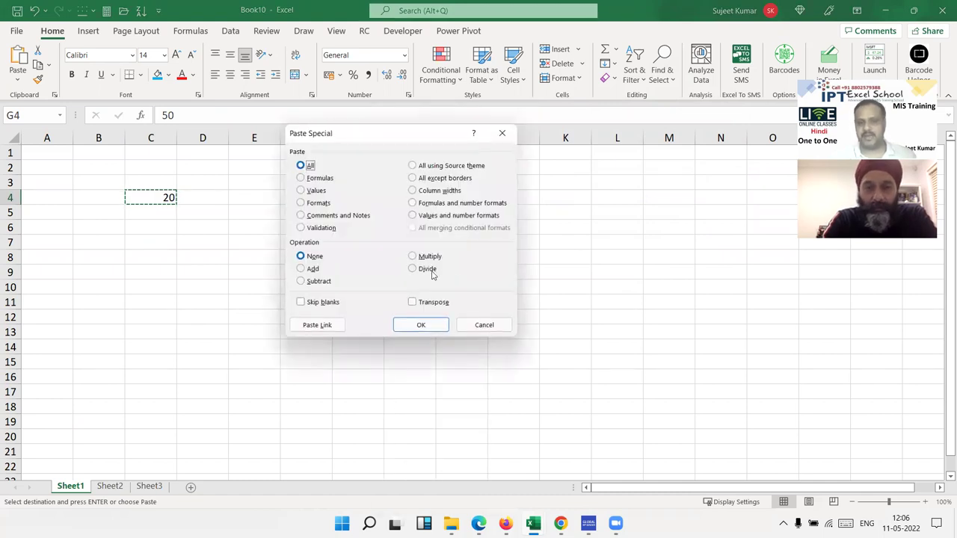
{"action": "left_click", "coordinate": [429, 258]}
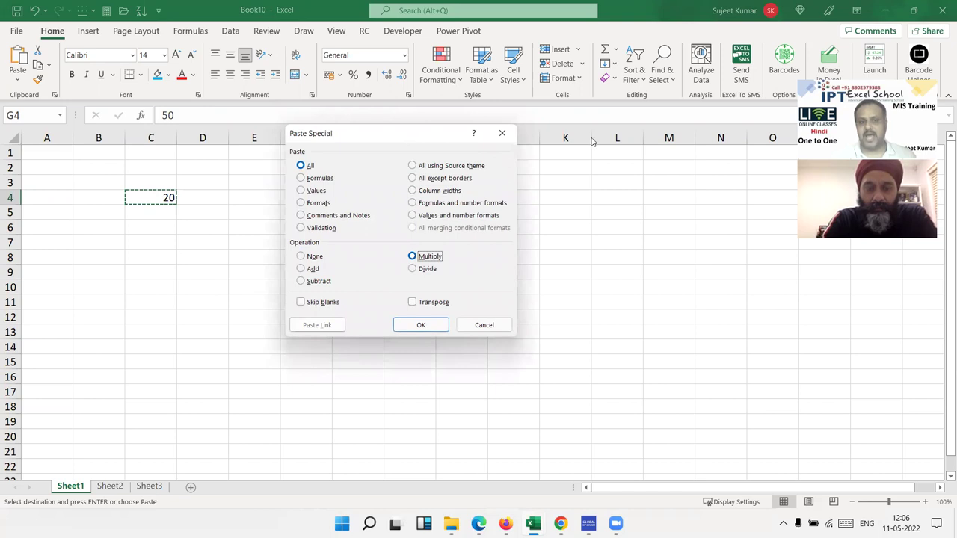
{"action": "left_click_drag", "start_coordinate": [406, 138], "coordinate": [596, 139]}
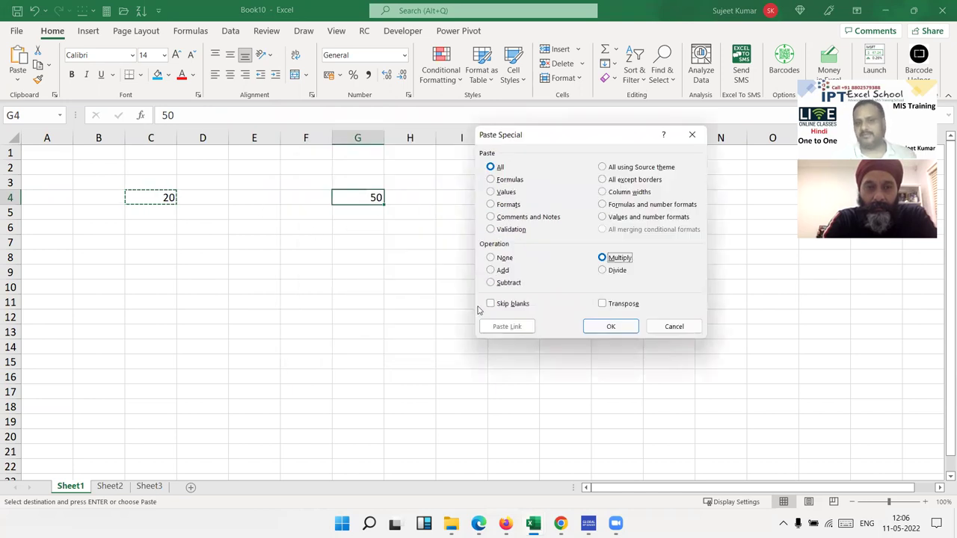
{"action": "left_click", "coordinate": [610, 328]}
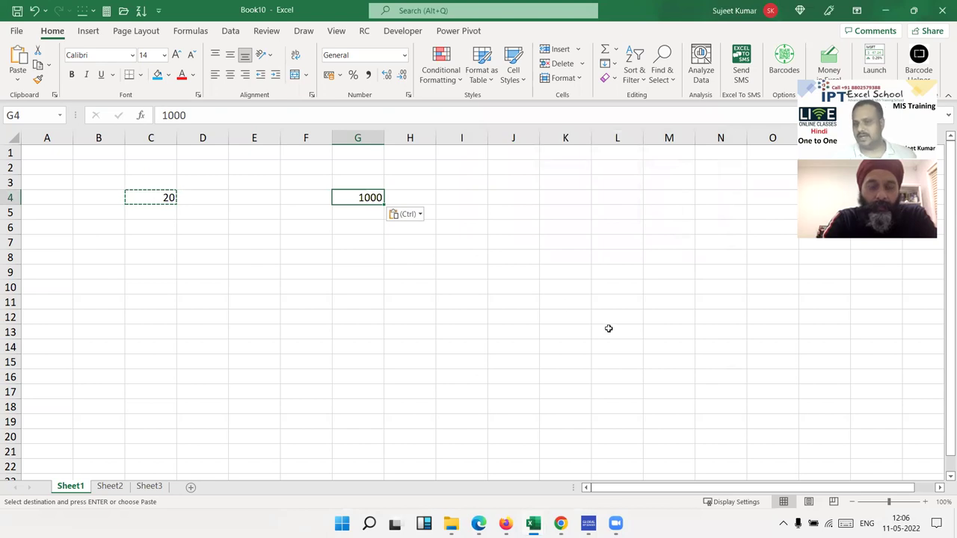
{"action": "key", "text": "ctrl"}
{"action": "key", "text": "ctrl"}
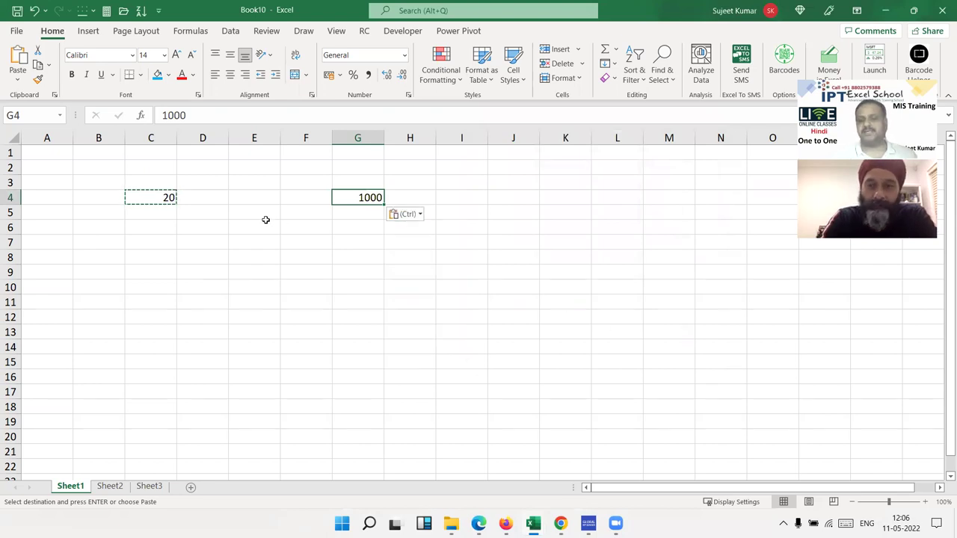
Cancel a Paste Special on empty cell E6 and move to Sheet2.
{"action": "left_click", "coordinate": [266, 223]}
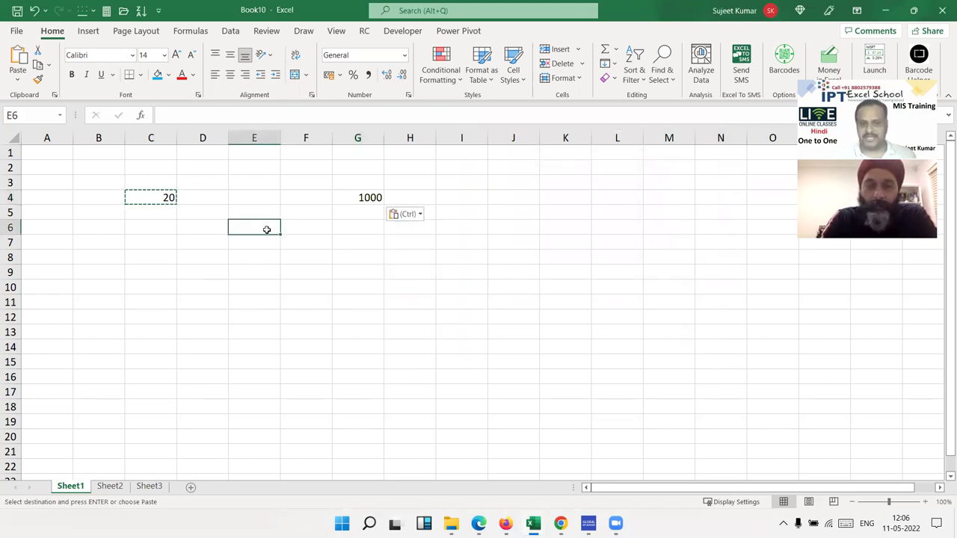
{"action": "right_click", "coordinate": [266, 226]}
{"action": "left_click", "coordinate": [313, 235]}
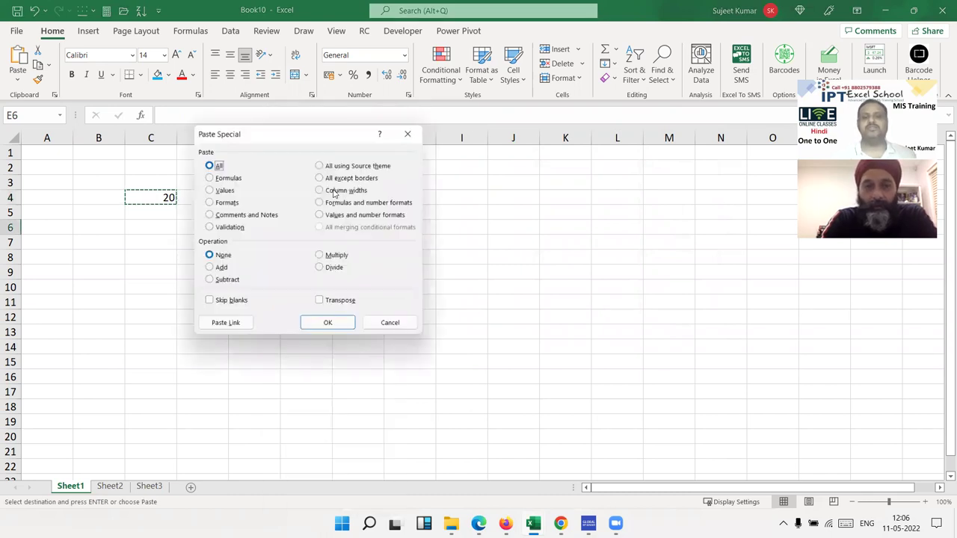
{"action": "left_click_drag", "start_coordinate": [327, 133], "coordinate": [625, 68]}
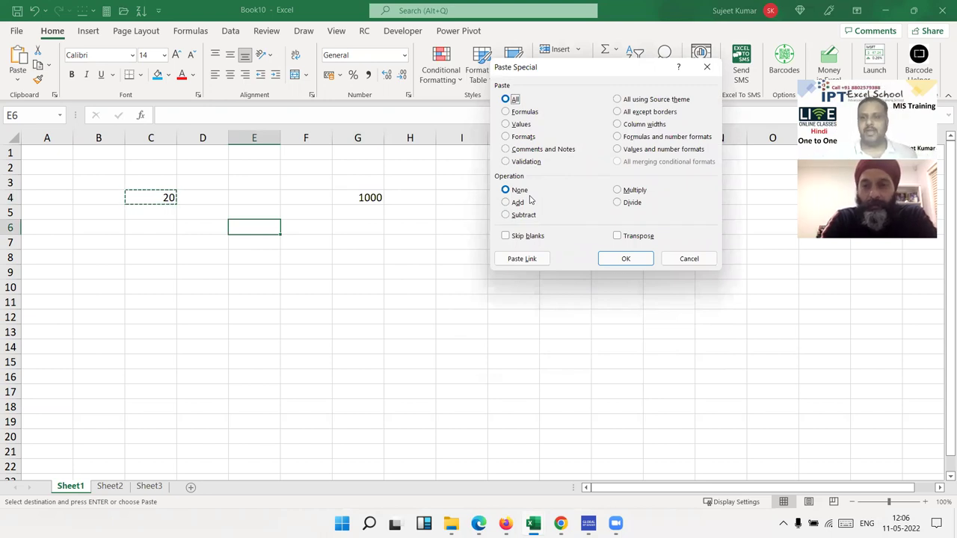
{"action": "key", "text": "Escape"}
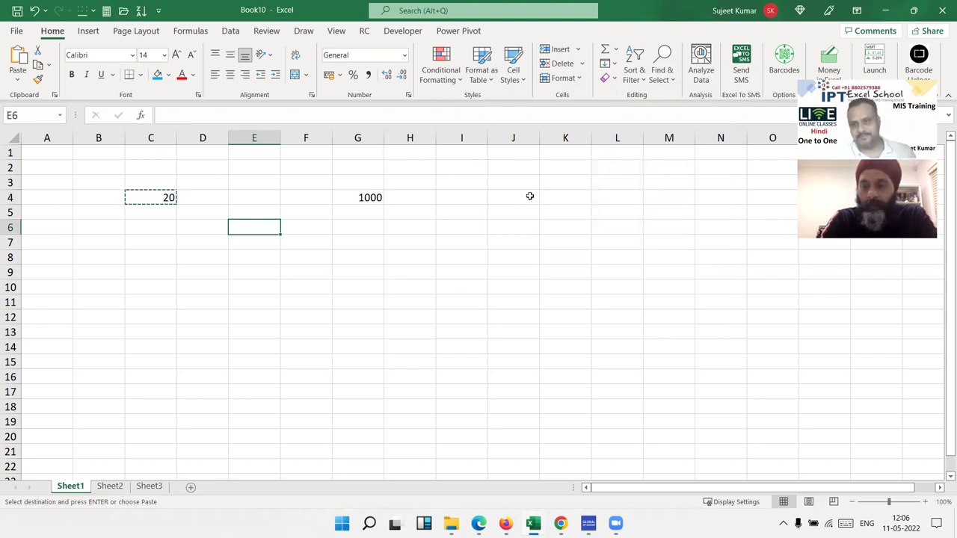
{"action": "left_click", "coordinate": [110, 486]}
Enter 20% in A1 on the blank Sheet2.
{"action": "scroll", "coordinate": [180, 386], "scroll_direction": "up", "scroll_amount": 1}
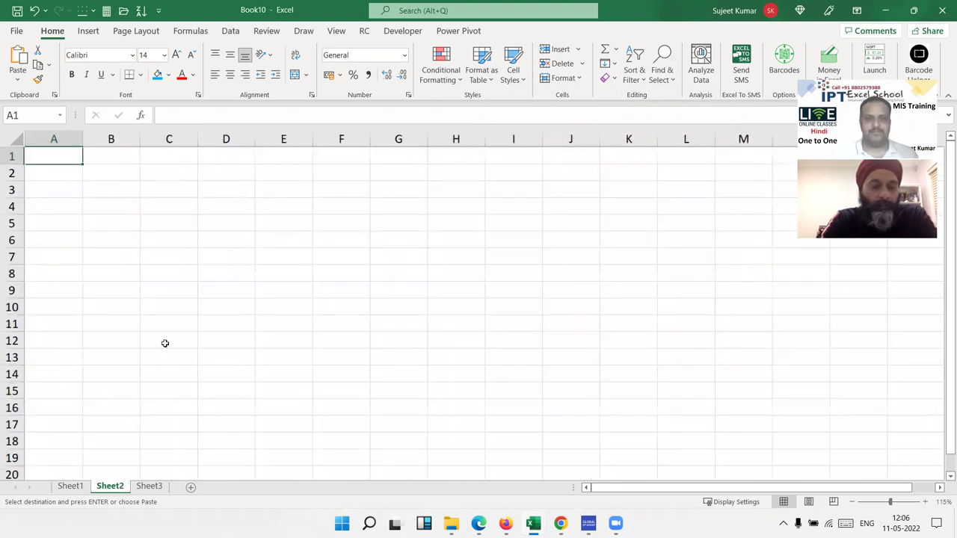
{"action": "scroll", "coordinate": [165, 341], "scroll_direction": "up", "scroll_amount": 4}
{"action": "left_click", "coordinate": [162, 202]}
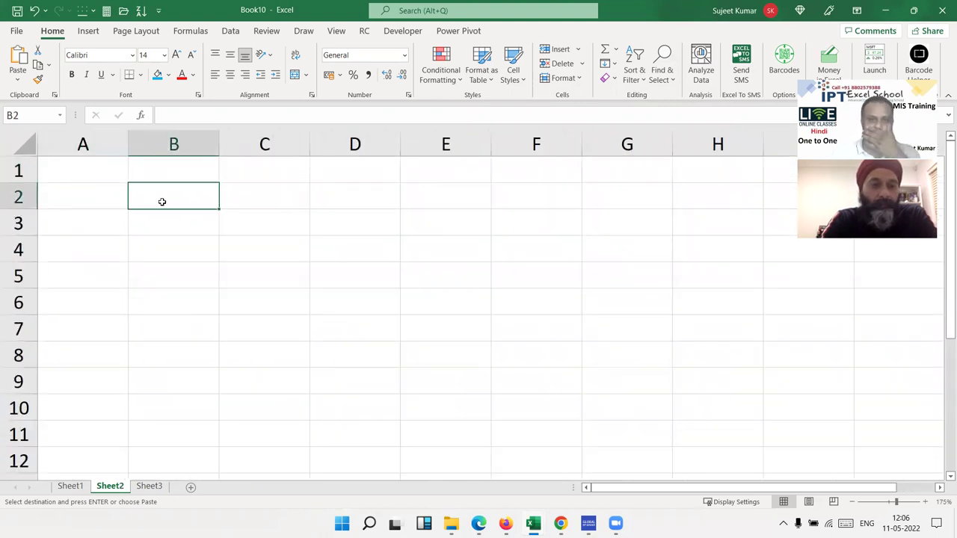
{"action": "left_click", "coordinate": [108, 195]}
{"action": "left_click", "coordinate": [169, 198]}
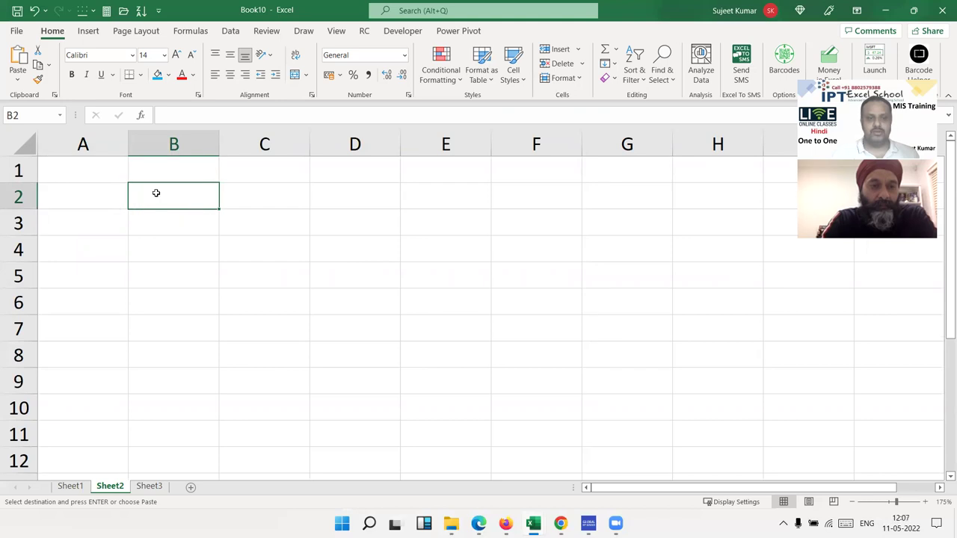
{"action": "left_click", "coordinate": [119, 178]}
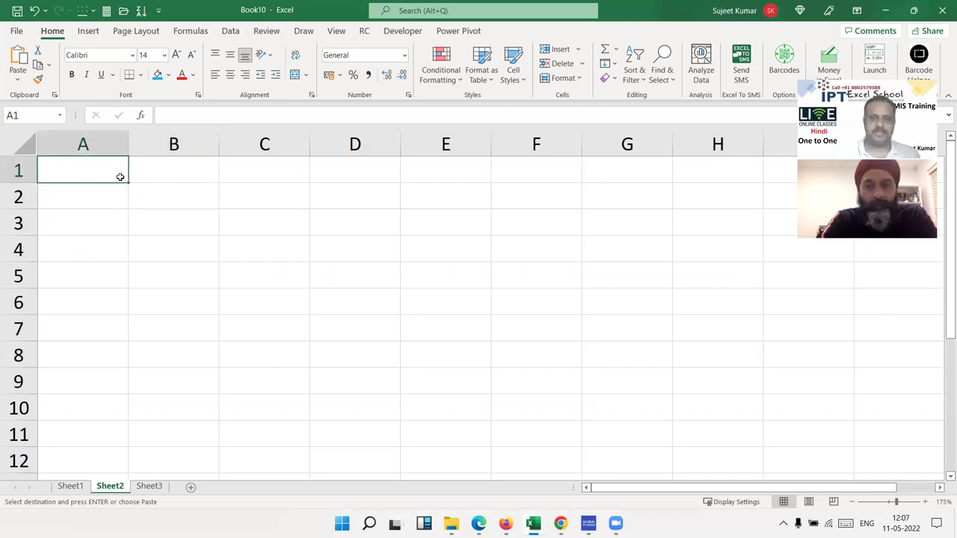
{"action": "type", "text": "20%"}
{"action": "key", "text": "Return"}
{"action": "left_click", "coordinate": [120, 175]}
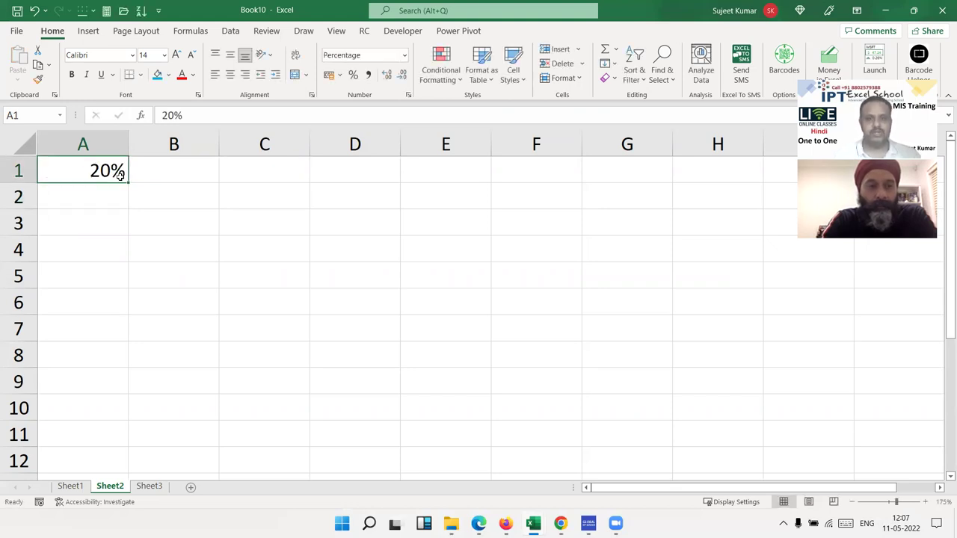
Enter 20 in B1 and apply Percent Style, showing 2000%.
{"action": "key", "text": "Right"}
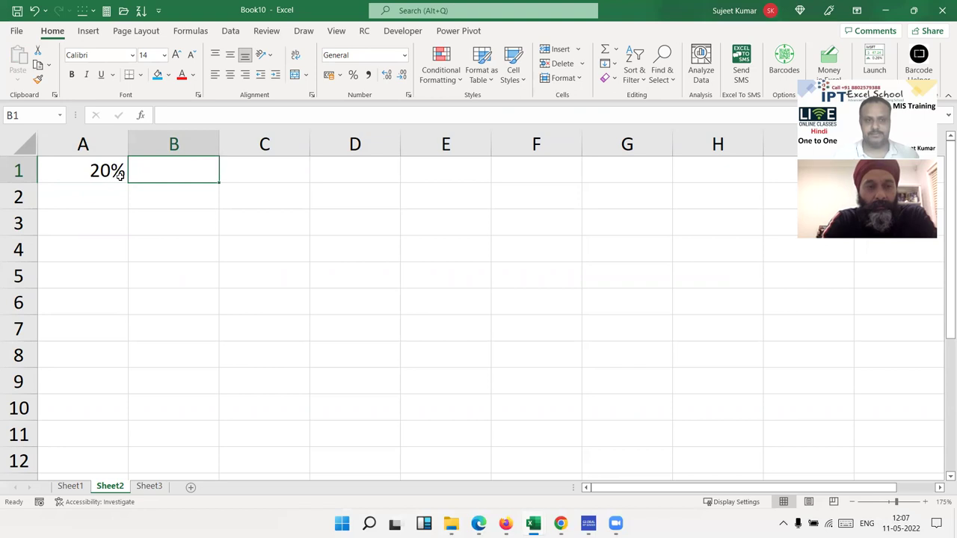
{"action": "type", "text": "20"}
{"action": "key", "text": "Return"}
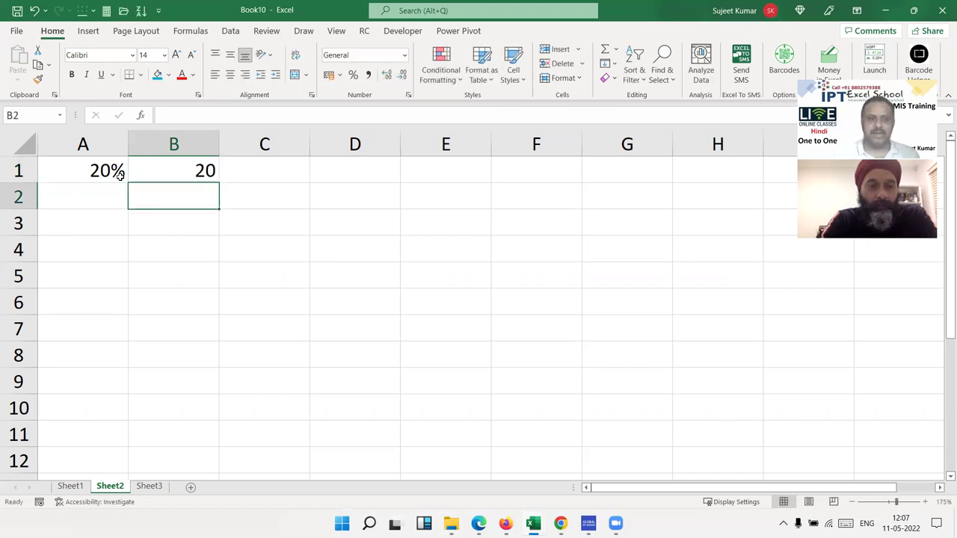
{"action": "left_click", "coordinate": [181, 172]}
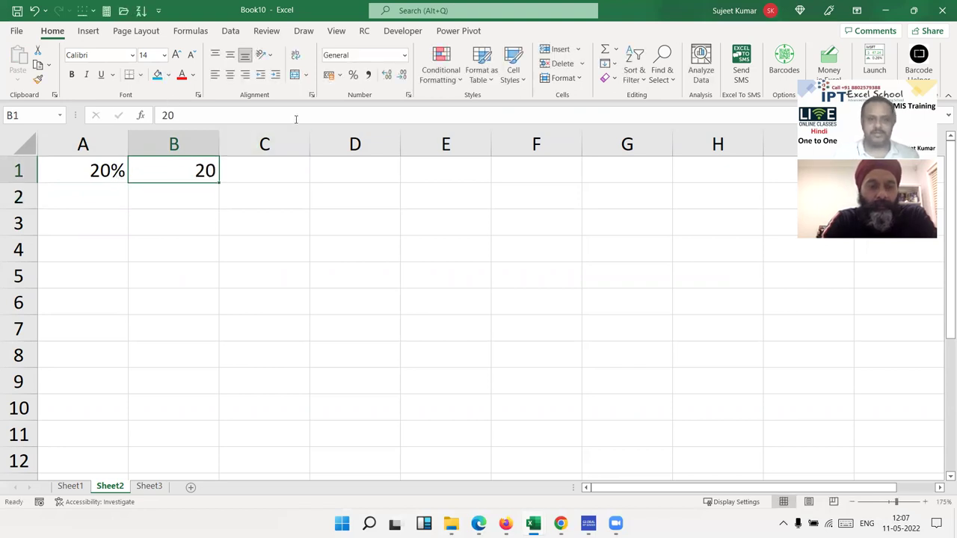
{"action": "left_click", "coordinate": [353, 74]}
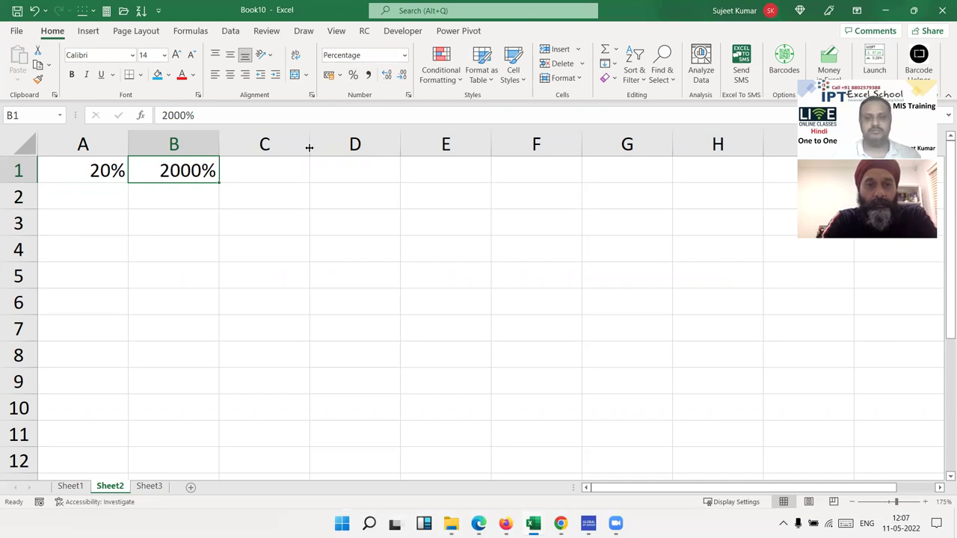
Add the note 1=100% in B2.
{"action": "left_click", "coordinate": [174, 198]}
{"action": "type", "text": "1=100%"}
{"action": "key", "text": "Return"}
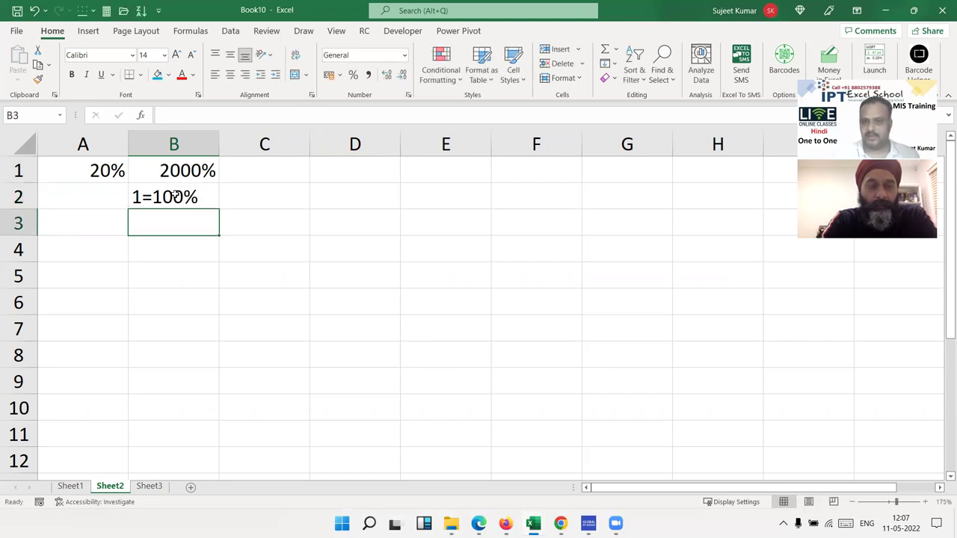
Enter 0.2 in C1 and apply Percent Style so it reads 20%.
{"action": "key", "text": "Up"}
{"action": "key", "text": "Right"}
{"action": "key", "text": "Up"}
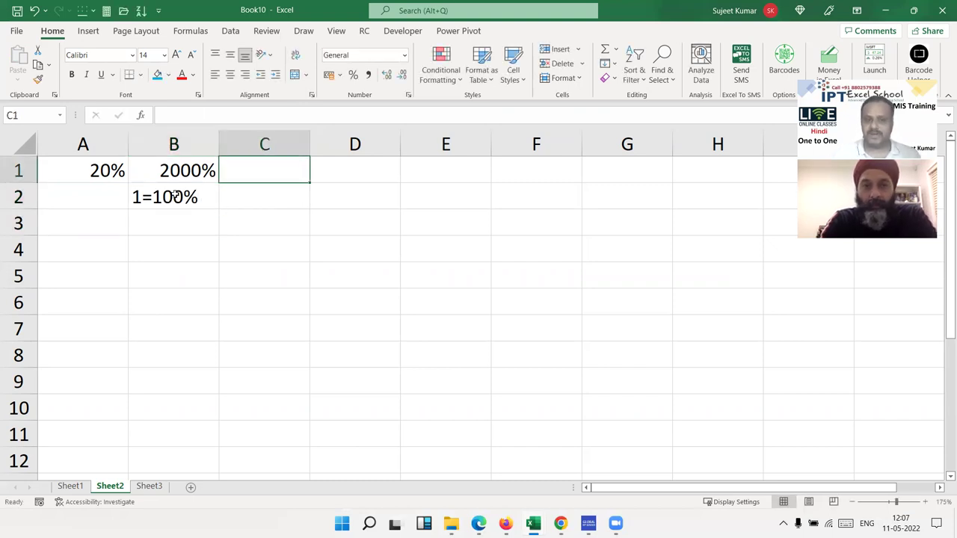
{"action": "type", "text": "0.20"}
{"action": "key", "text": "Return"}
{"action": "key", "text": "Up"}
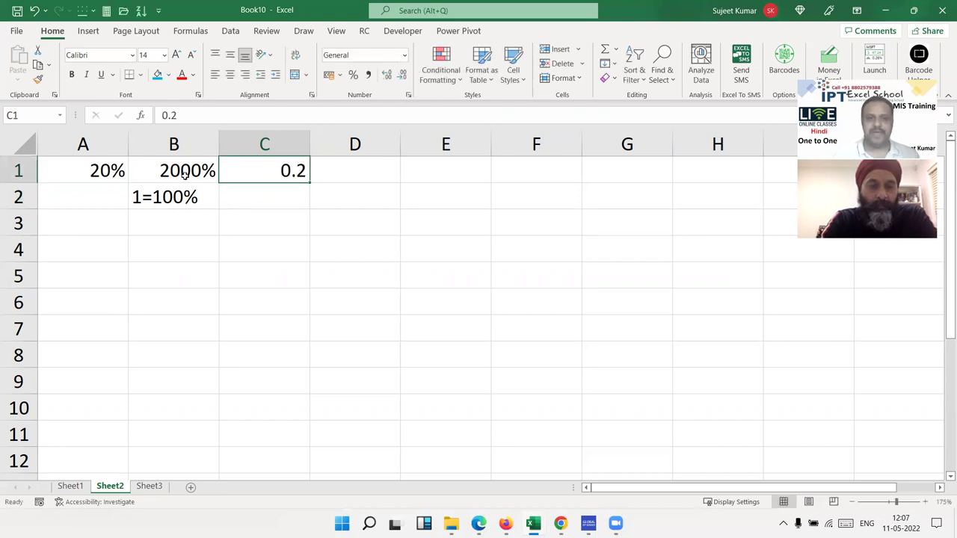
{"action": "left_click", "coordinate": [352, 76]}
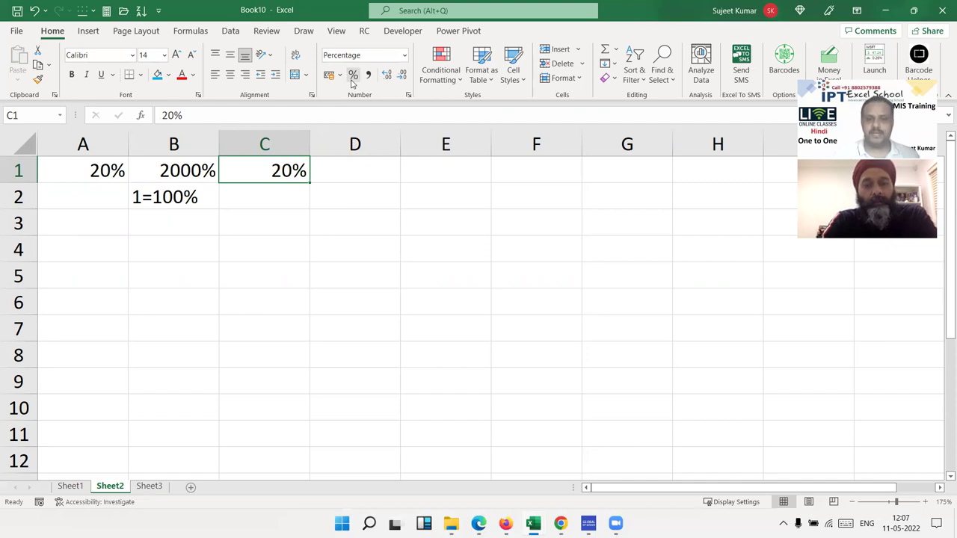
Type % in A4 and enter =RANDBETWEEN(10,90) in A5.
{"action": "double_click", "coordinate": [114, 249]}
{"action": "type", "text": "%"}
{"action": "key", "text": "Return"}
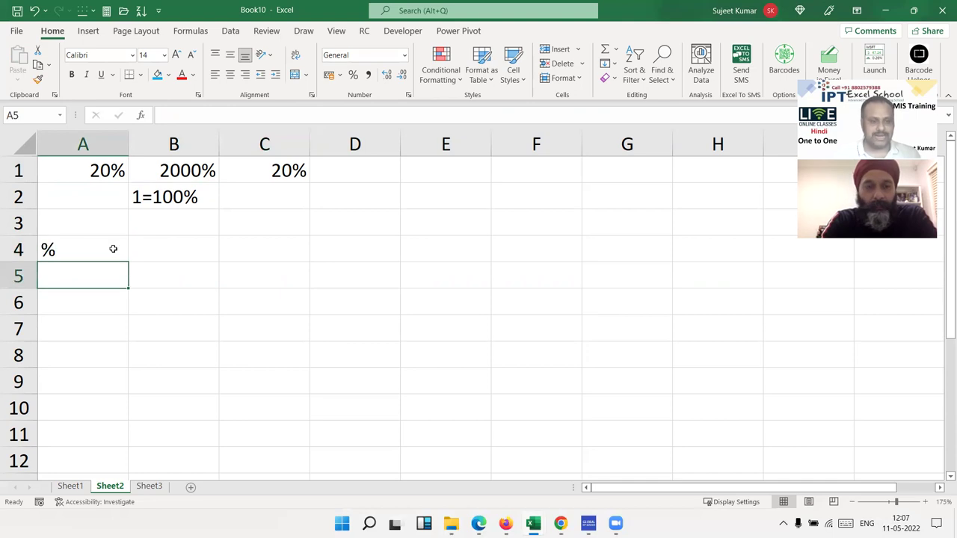
{"action": "type", "text": "=ra"}
{"action": "key", "text": "Down"}
{"action": "key", "text": "Down"}
{"action": "key", "text": "Down"}
{"action": "key", "text": "Tab"}
{"action": "type", "text": "10,90"}
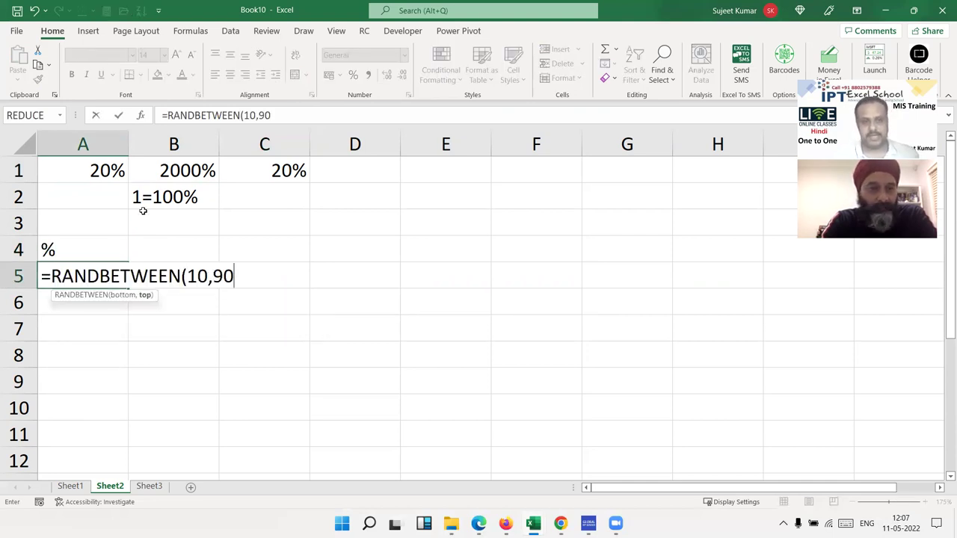
{"action": "left_click", "coordinate": [177, 341]}
Fill the formula over A5:G11 and paste the block back as fixed values.
{"action": "left_click_drag", "start_coordinate": [113, 279], "coordinate": [652, 438]}
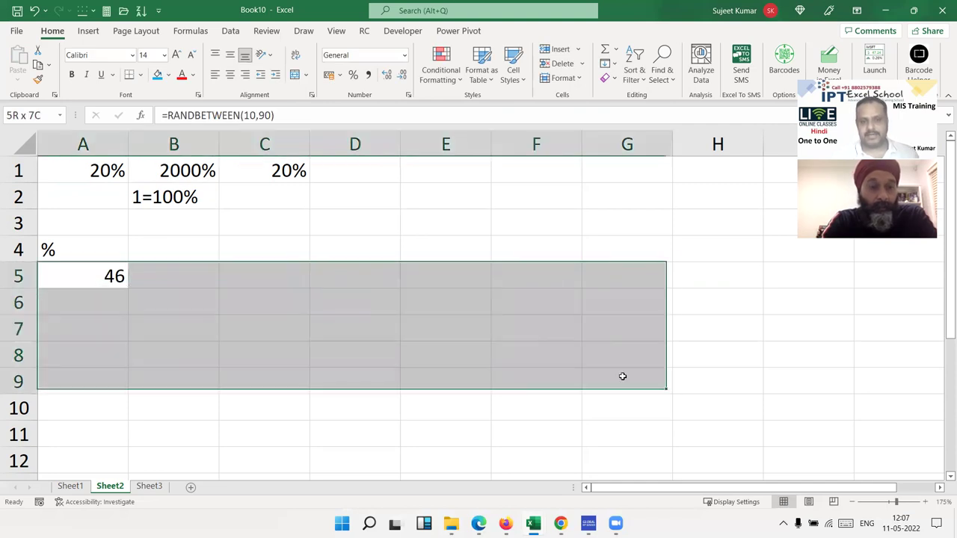
{"action": "key", "text": "ctrl+r"}
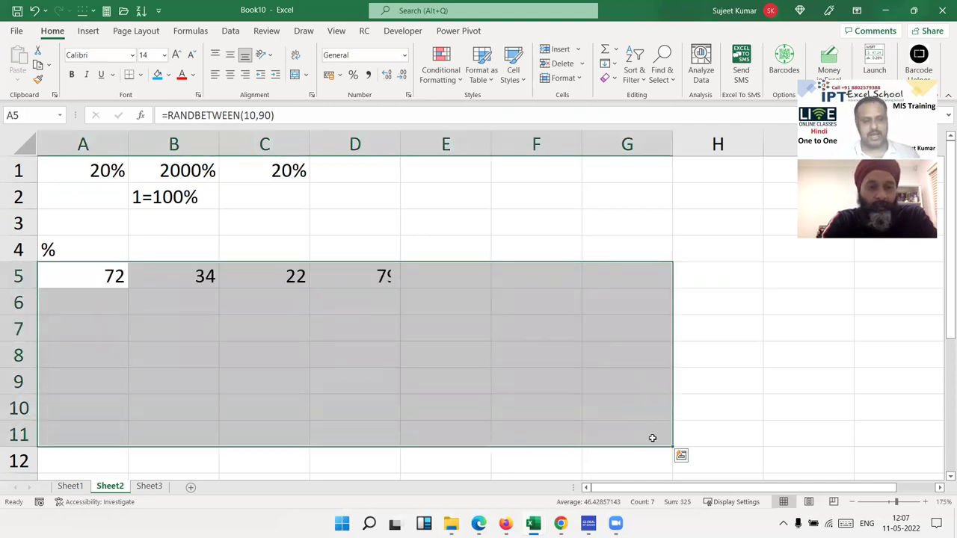
{"action": "key", "text": "ctrl+d"}
{"action": "key", "text": "ctrl+c"}
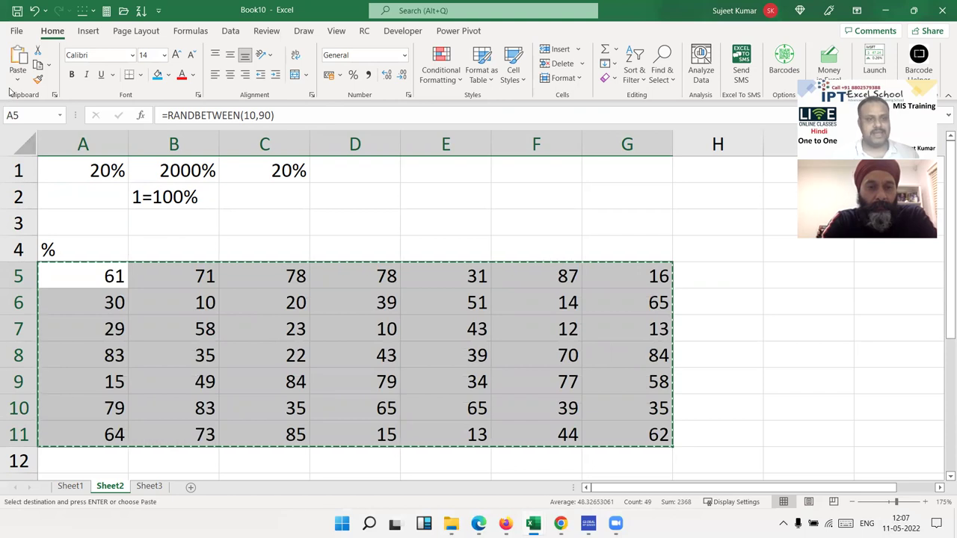
{"action": "left_click", "coordinate": [17, 72]}
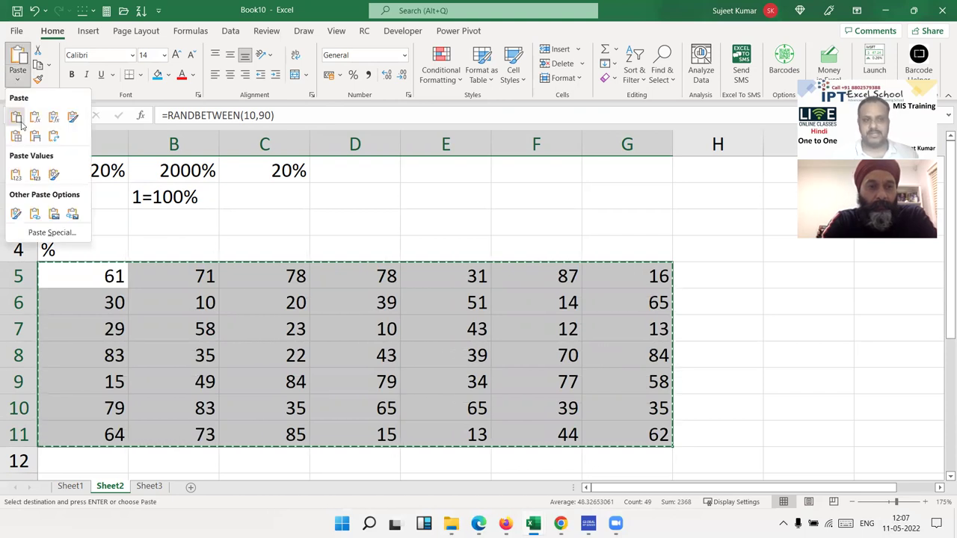
{"action": "left_click", "coordinate": [16, 175]}
{"action": "left_click", "coordinate": [321, 213]}
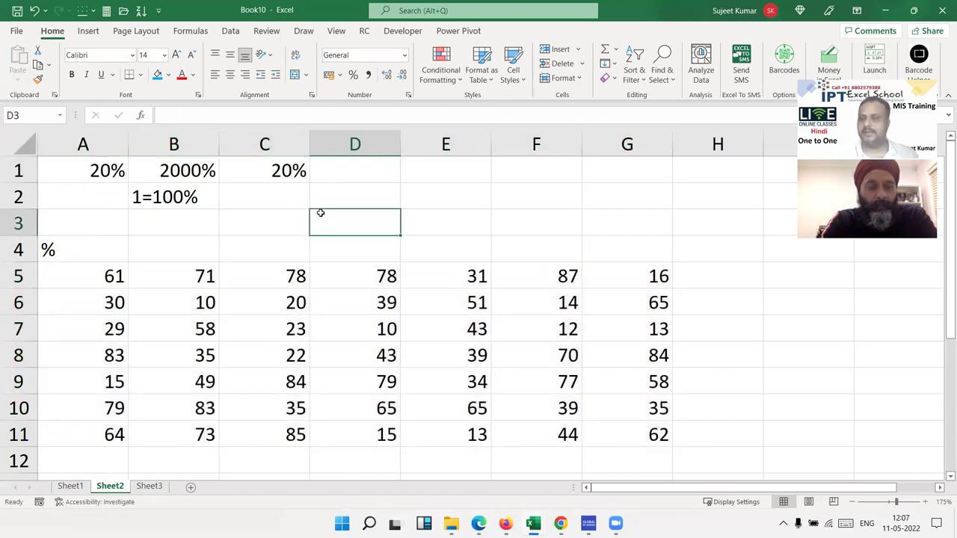
{"action": "left_click", "coordinate": [265, 298]}
{"action": "left_click", "coordinate": [392, 391]}
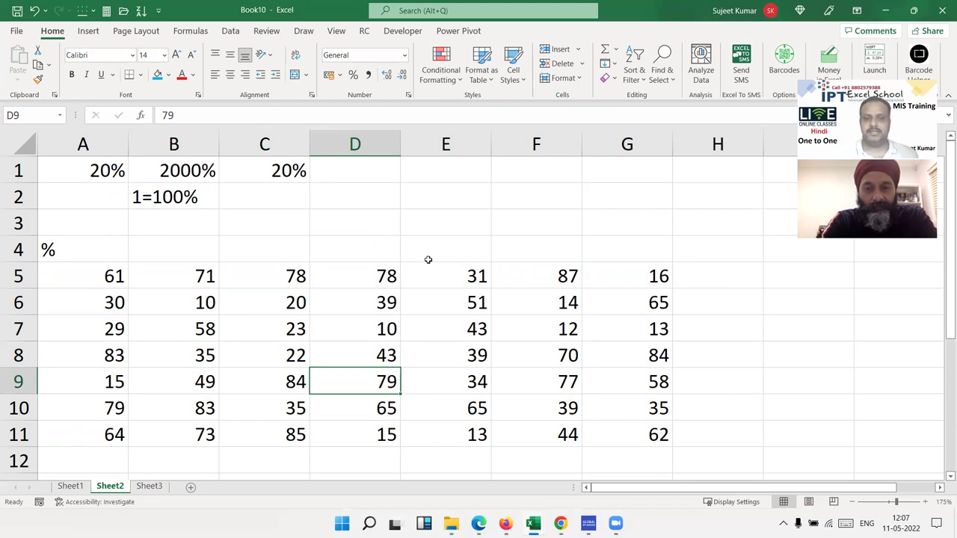
Enter 500 in E2, 61% in F2, and =E2*F2 in G2 to get 305.
{"action": "left_click", "coordinate": [456, 203]}
{"action": "type", "text": "50"}
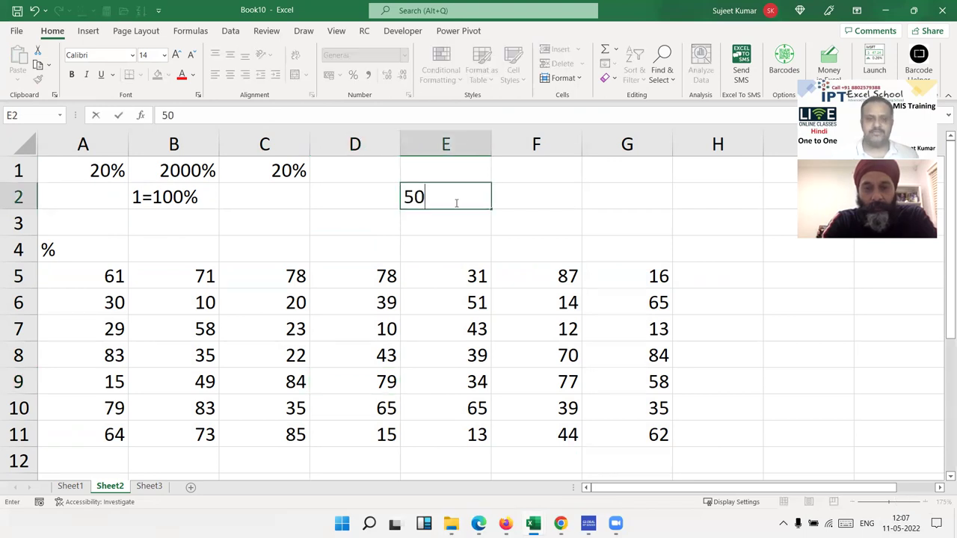
{"action": "type", "text": "0"}
{"action": "key", "text": "Tab"}
{"action": "type", "text": "61"}
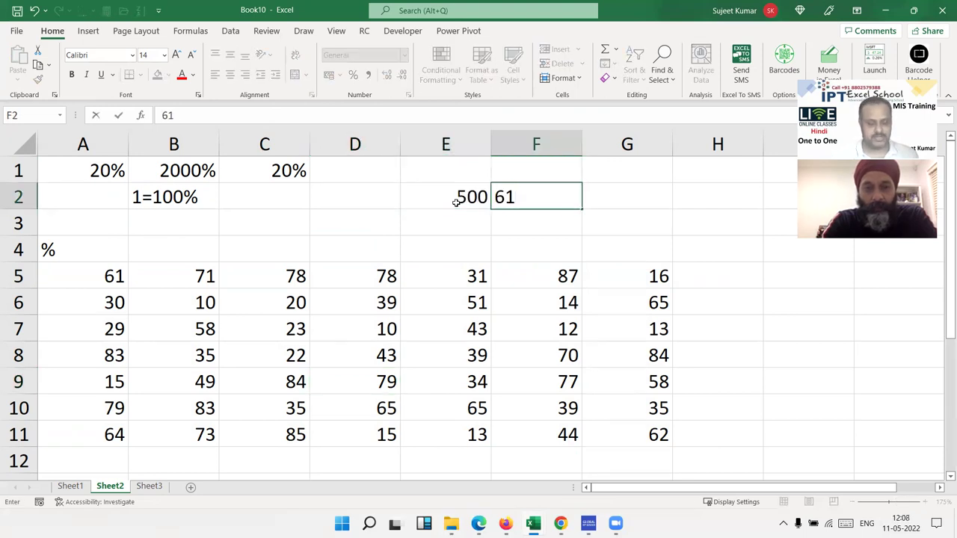
{"action": "type", "text": "%"}
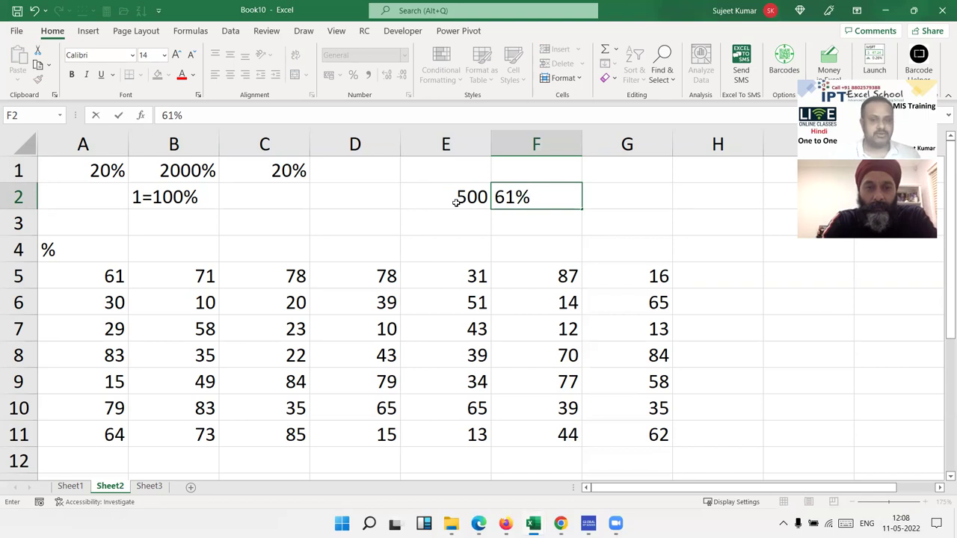
{"action": "key", "text": "Return"}
{"action": "key", "text": "Up"}
{"action": "key", "text": "Right"}
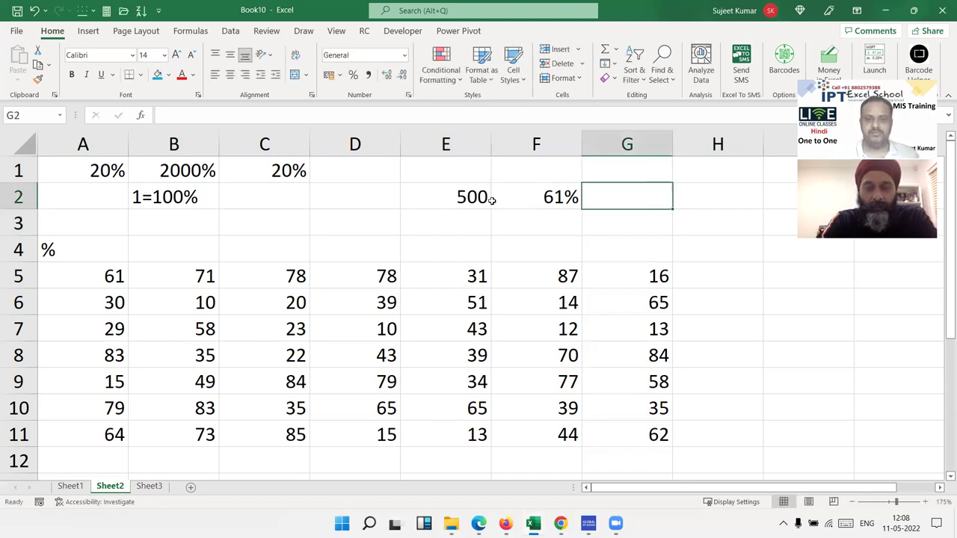
{"action": "type", "text": "="}
{"action": "key", "text": "Left"}
{"action": "key", "text": "Left"}
{"action": "type", "text": "*"}
Enter 61 in F3 and =E2*F3/100 in G3, also giving 305.
{"action": "key", "text": "Left"}
{"action": "key", "text": "Return"}
{"action": "key", "text": "Up"}
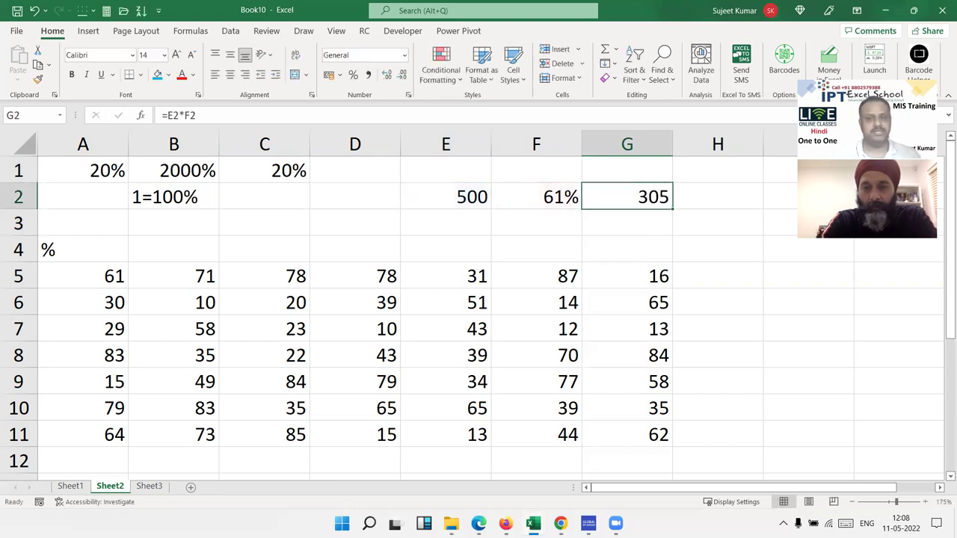
{"action": "key", "text": "Down"}
{"action": "key", "text": "Left"}
{"action": "type", "text": "61"}
{"action": "key", "text": "Right"}
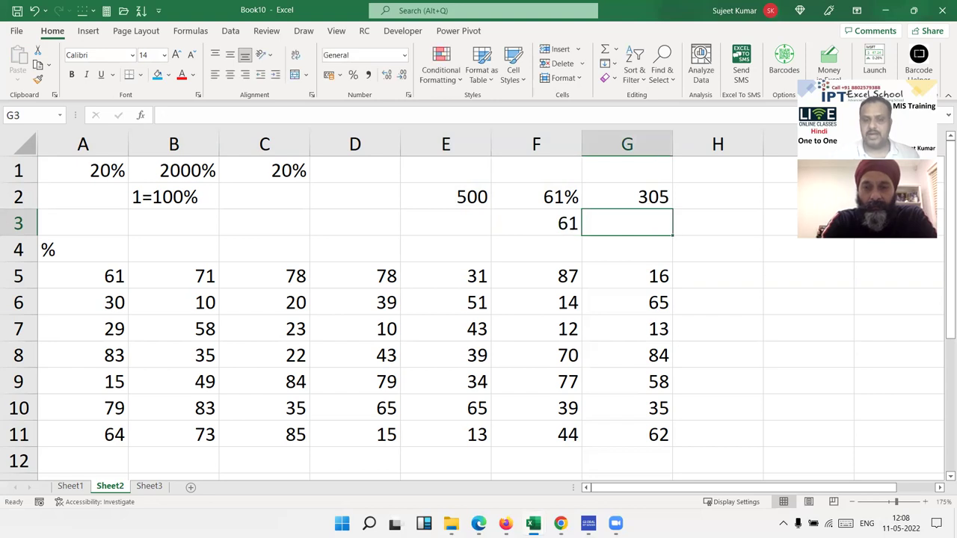
{"action": "type", "text": "="}
{"action": "key", "text": "Left"}
{"action": "key", "text": "Left"}
{"action": "key", "text": "Up"}
{"action": "type", "text": "*"}
{"action": "key", "text": "Left"}
{"action": "key", "text": "Return"}
{"action": "key", "text": "Up"}
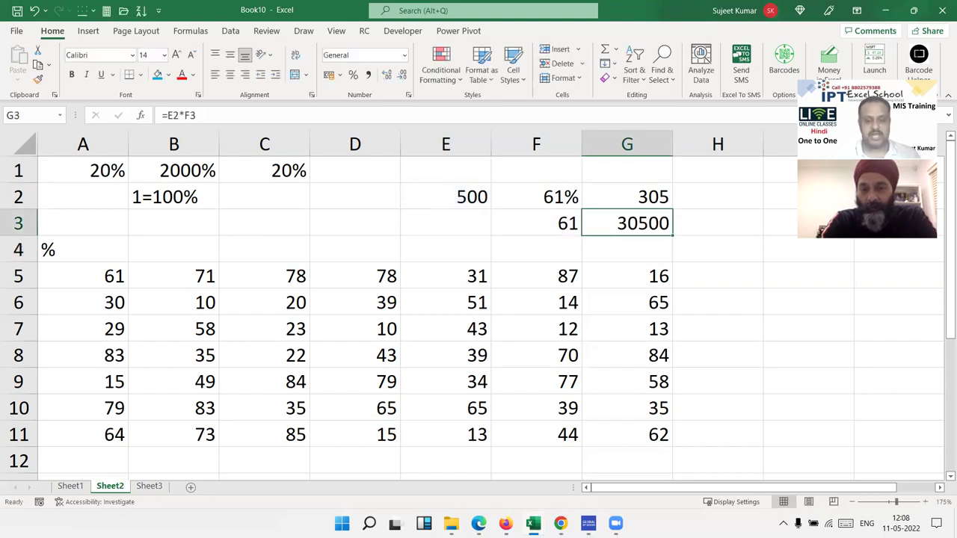
{"action": "key", "text": "F2"}
{"action": "type", "text": "/100"}
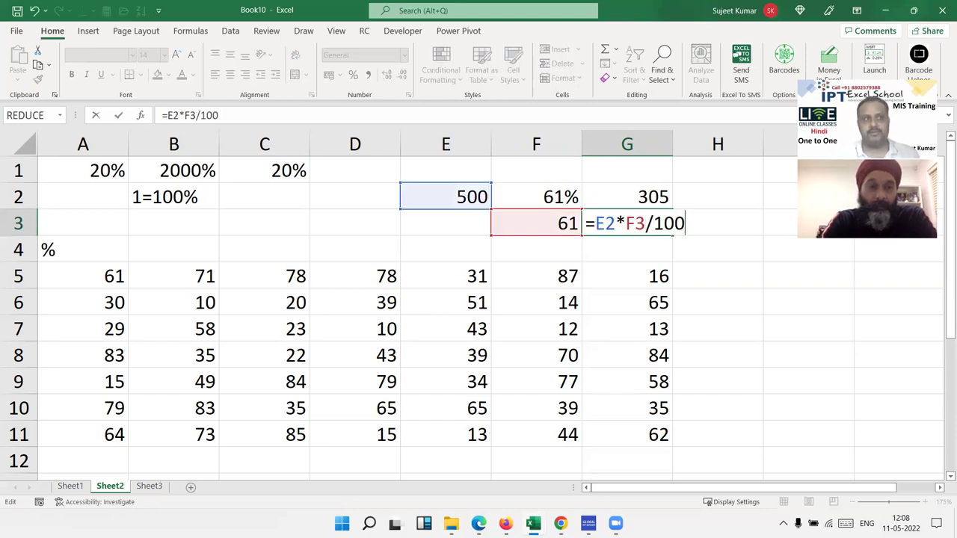
{"action": "key", "text": "Return"}
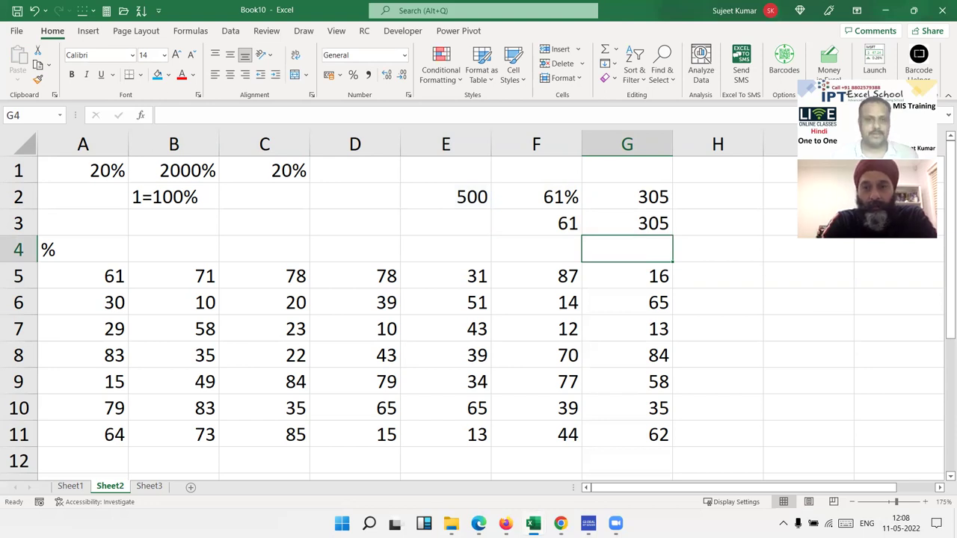
Preview Quick Analysis on the A5:G11 block and review G3's formula.
{"action": "left_click", "coordinate": [627, 222]}
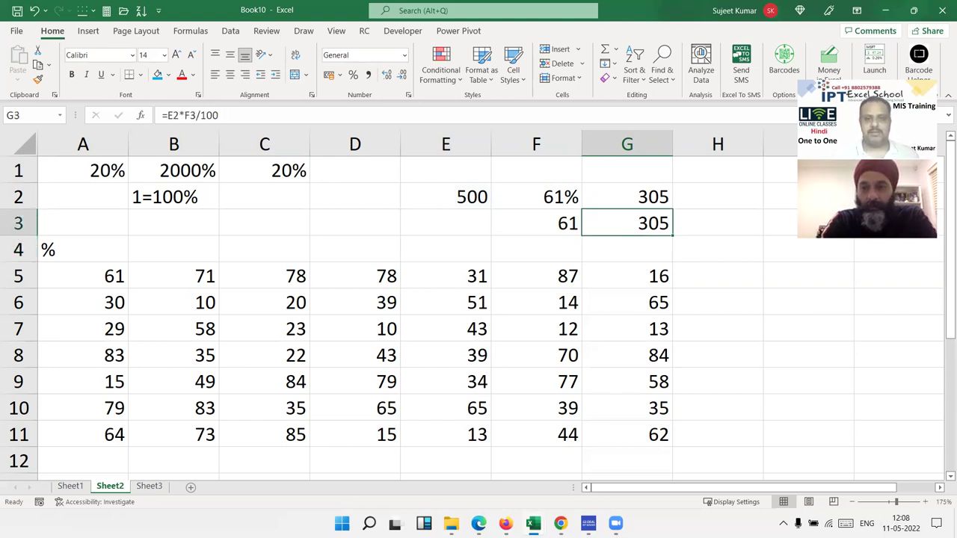
{"action": "key", "text": "Down"}
{"action": "key", "text": "Down"}
{"action": "key", "text": "ctrl+shift+Left"}
{"action": "key", "text": "ctrl+shift+Down"}
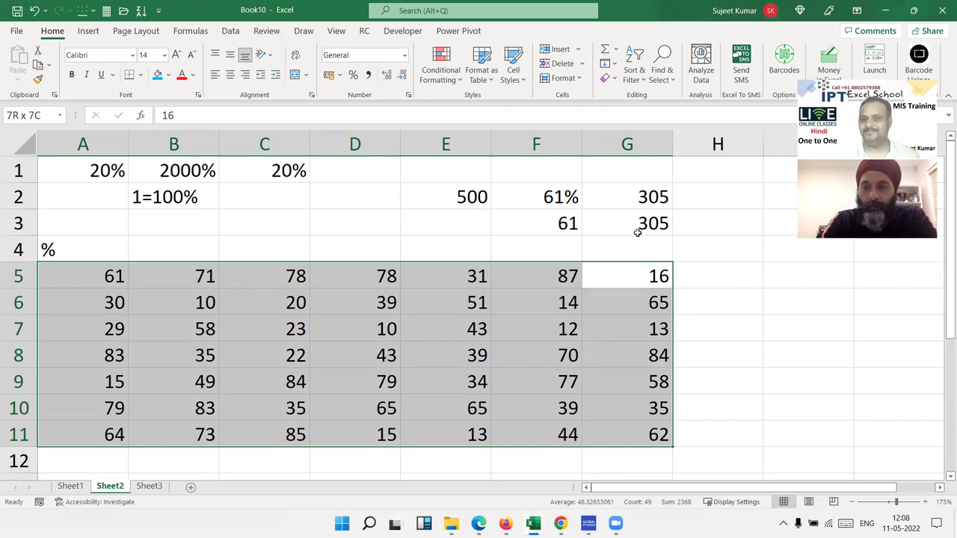
{"action": "key", "text": "ctrl+q"}
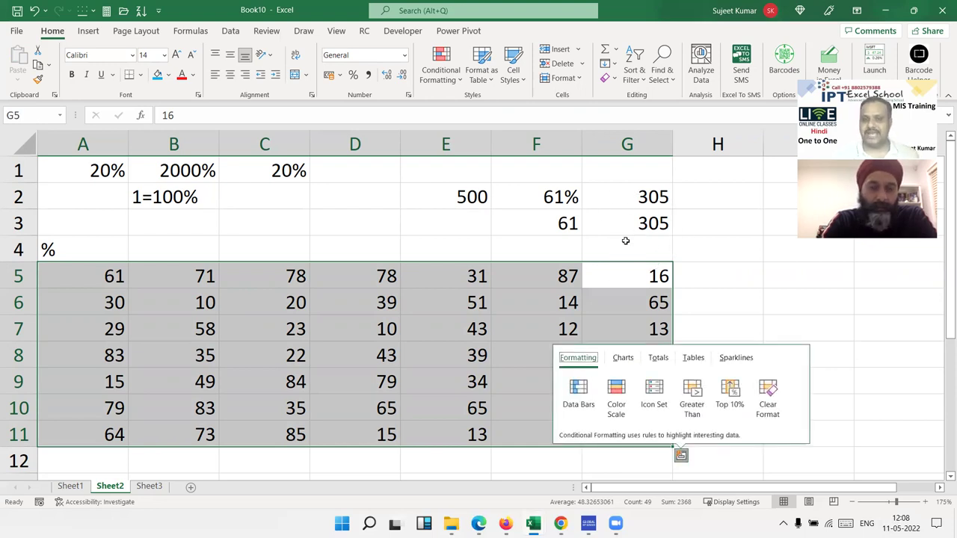
{"action": "key", "text": "Escape"}
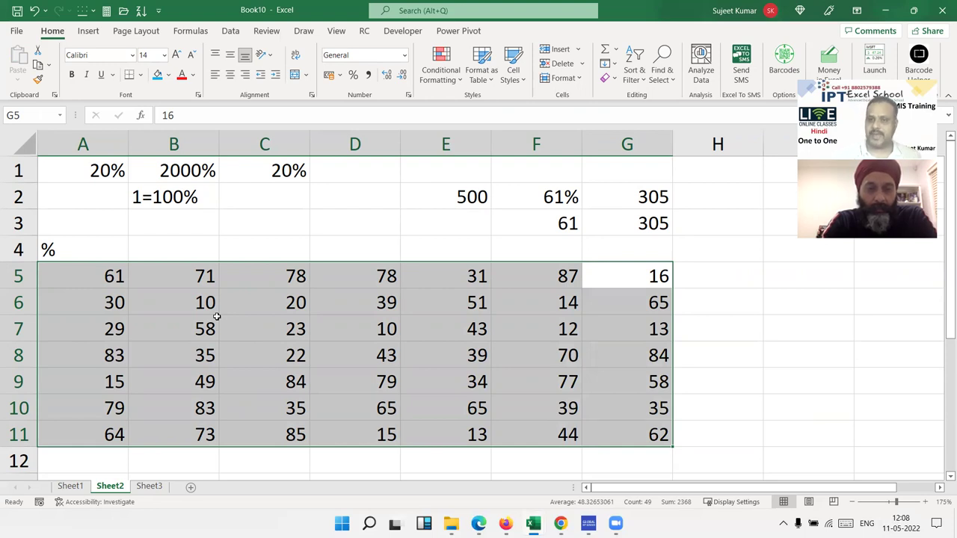
{"action": "left_click", "coordinate": [638, 223]}
{"action": "double_click", "coordinate": [638, 222]}
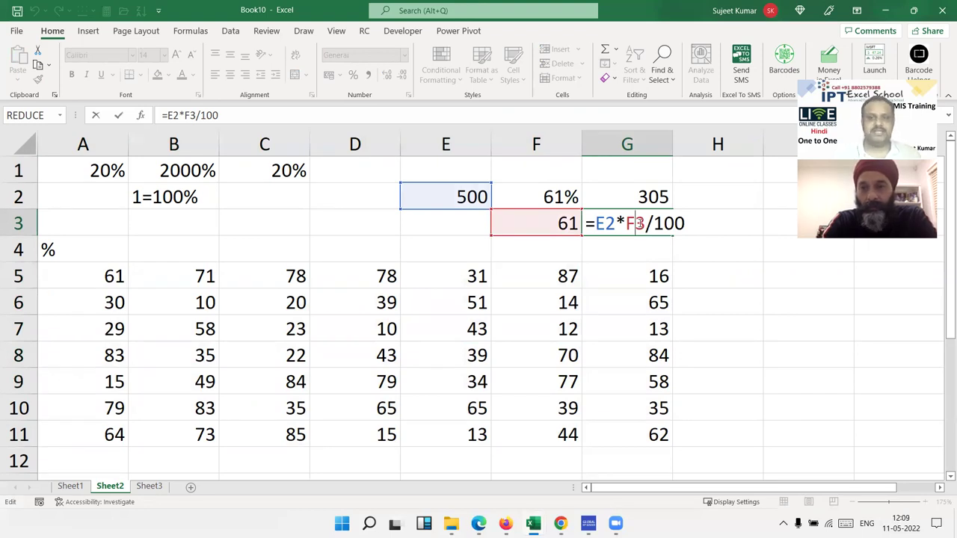
{"action": "key", "text": "Escape"}
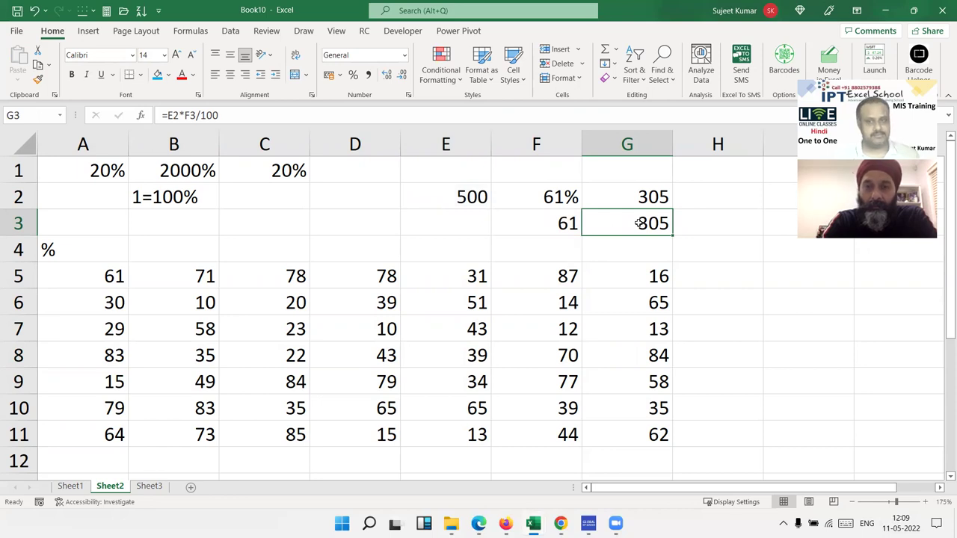
Try appending % to A5's value, then undo the change.
{"action": "key", "text": "Down"}
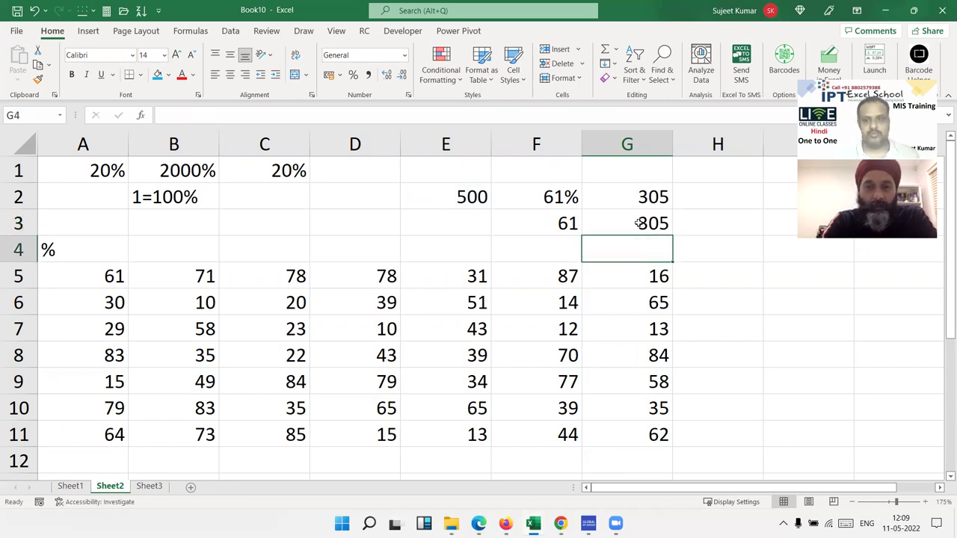
{"action": "key", "text": "Down"}
{"action": "key", "text": "shift+Home"}
{"action": "key", "text": "ctrl+shift+Down"}
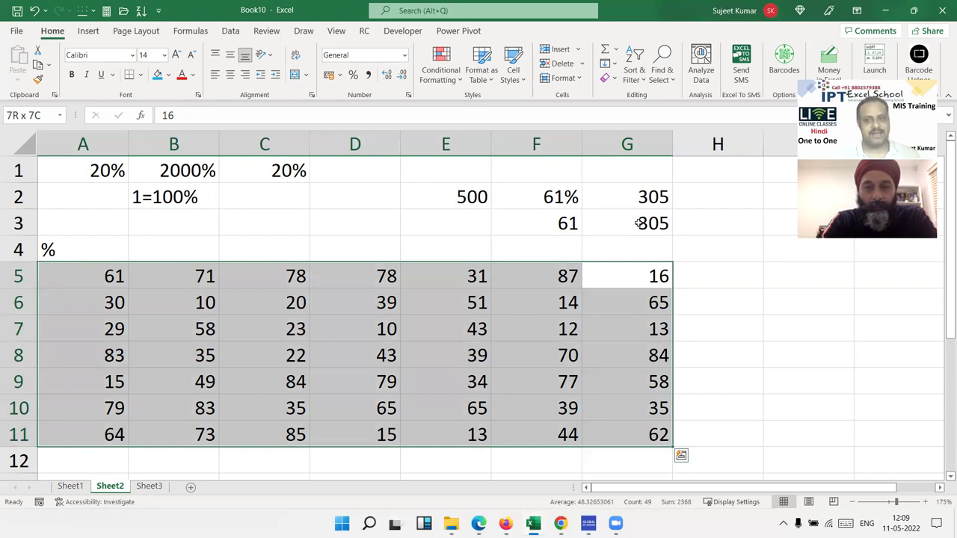
{"action": "key", "text": "Left"}
{"action": "key", "text": "Left"}
{"action": "key", "text": "Left"}
{"action": "key", "text": "Left"}
{"action": "key", "text": "Left"}
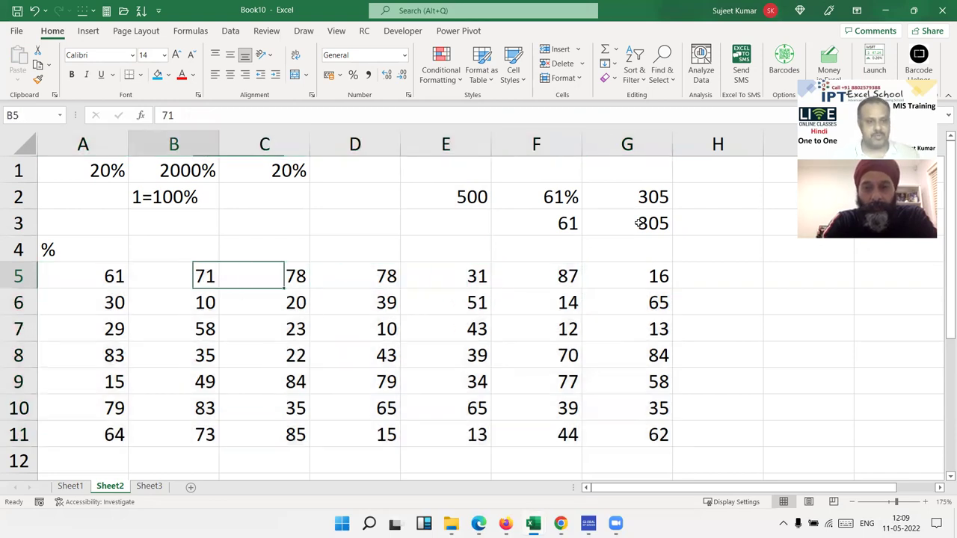
{"action": "key", "text": "Left"}
{"action": "key", "text": "F2"}
{"action": "type", "text": "%"}
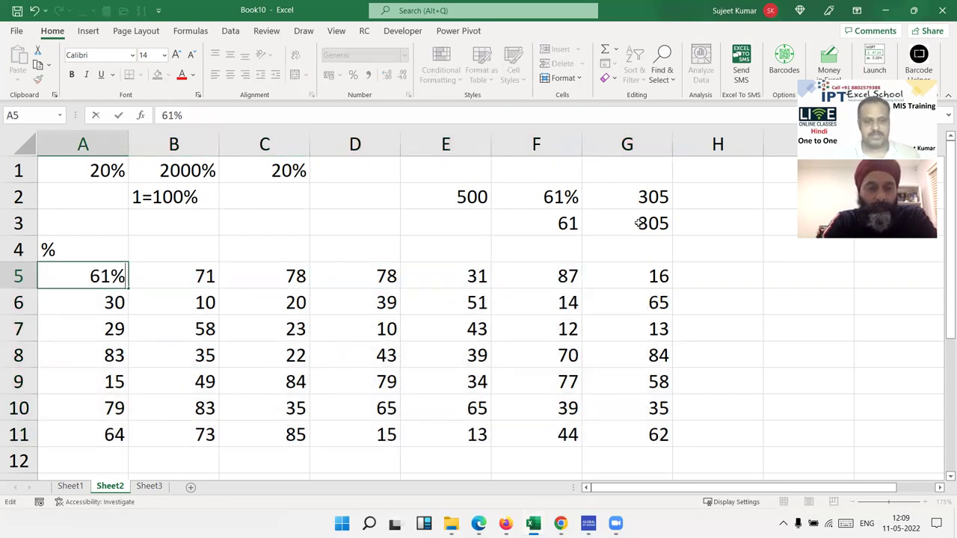
{"action": "key", "text": "Return"}
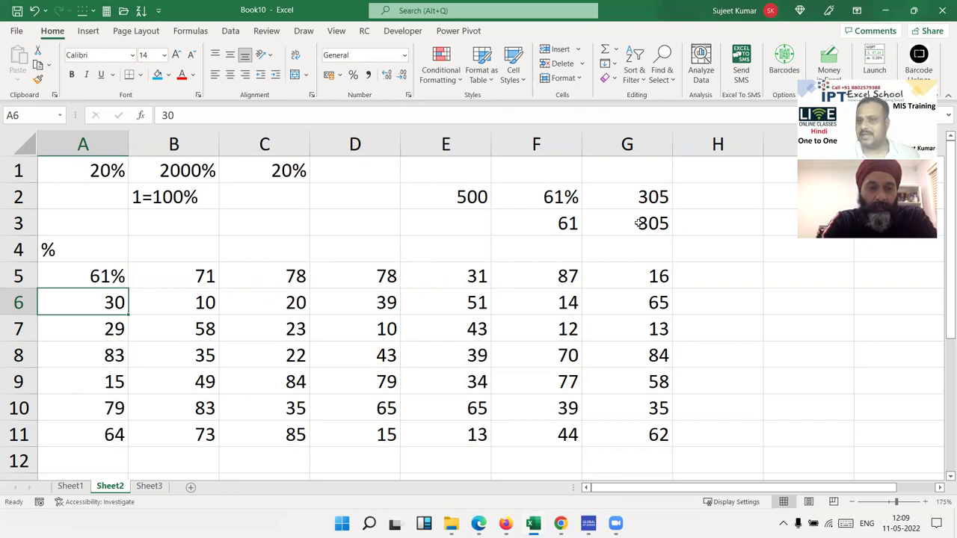
{"action": "key", "text": "ctrl+z"}
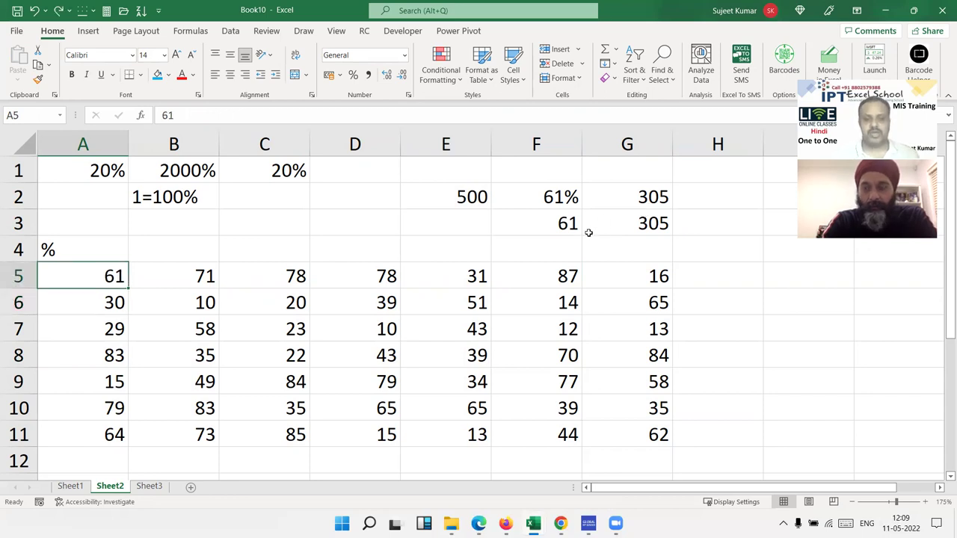
Glance at Sheet1 and Sheet3, then return to row 4 on Sheet2.
{"action": "left_click", "coordinate": [78, 492]}
{"action": "left_click_drag", "start_coordinate": [448, 242], "coordinate": [127, 179]}
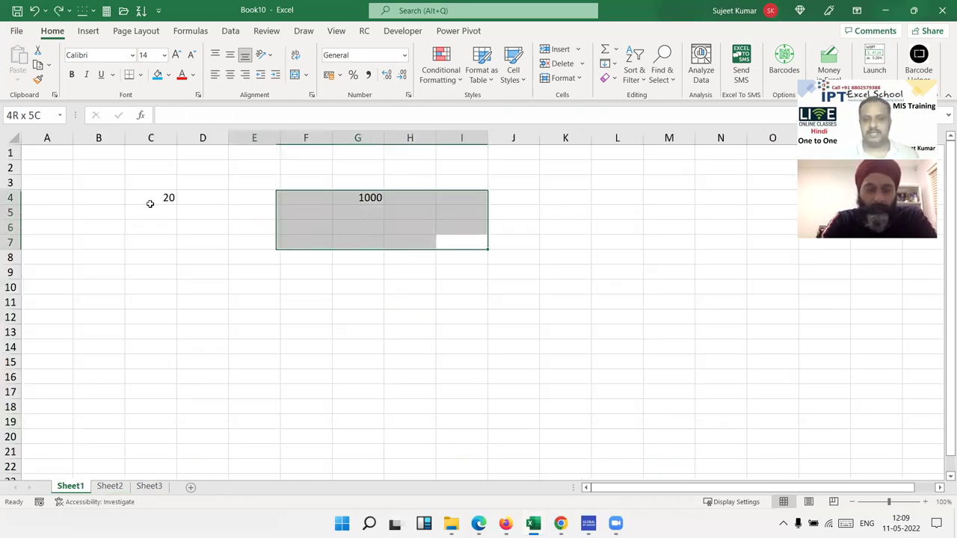
{"action": "left_click", "coordinate": [204, 319]}
{"action": "left_click", "coordinate": [110, 486]}
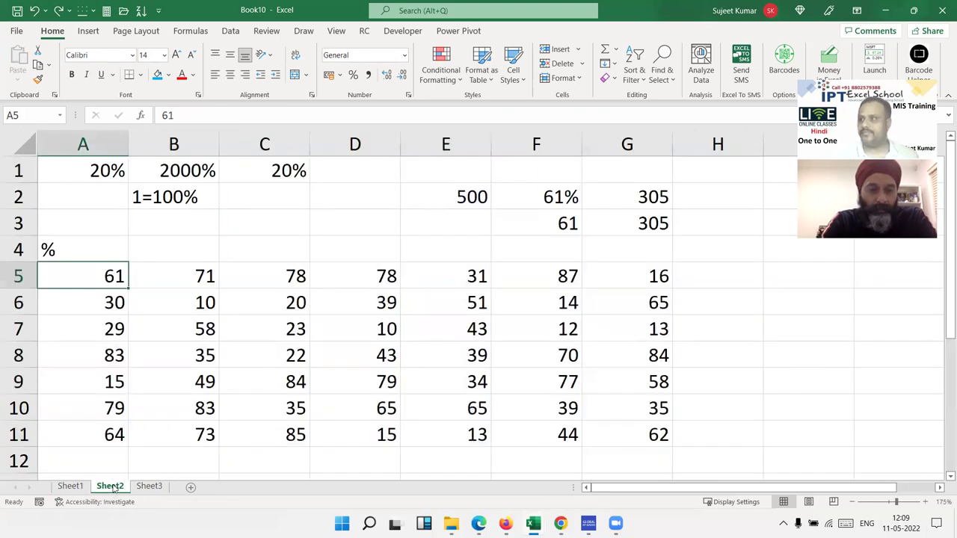
{"action": "left_click", "coordinate": [149, 486]}
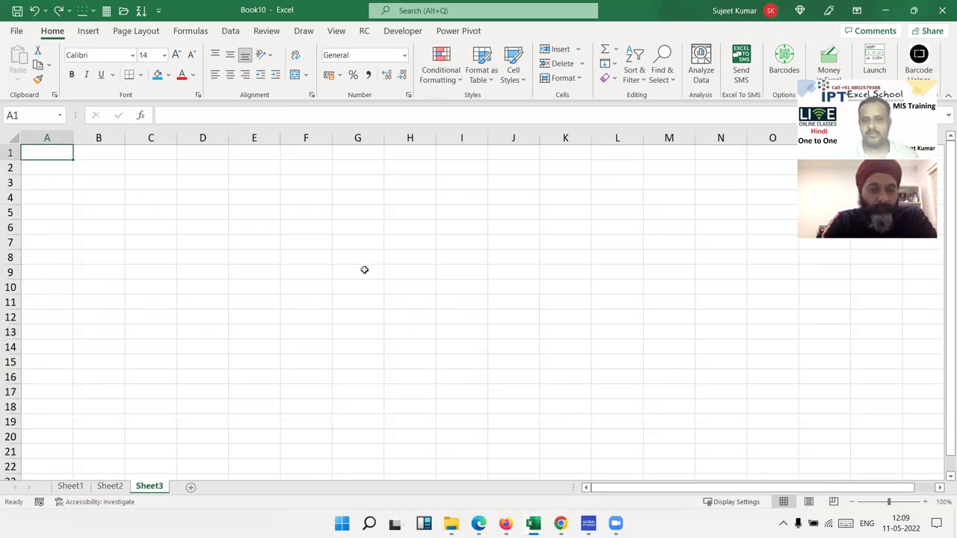
{"action": "left_click", "coordinate": [110, 487]}
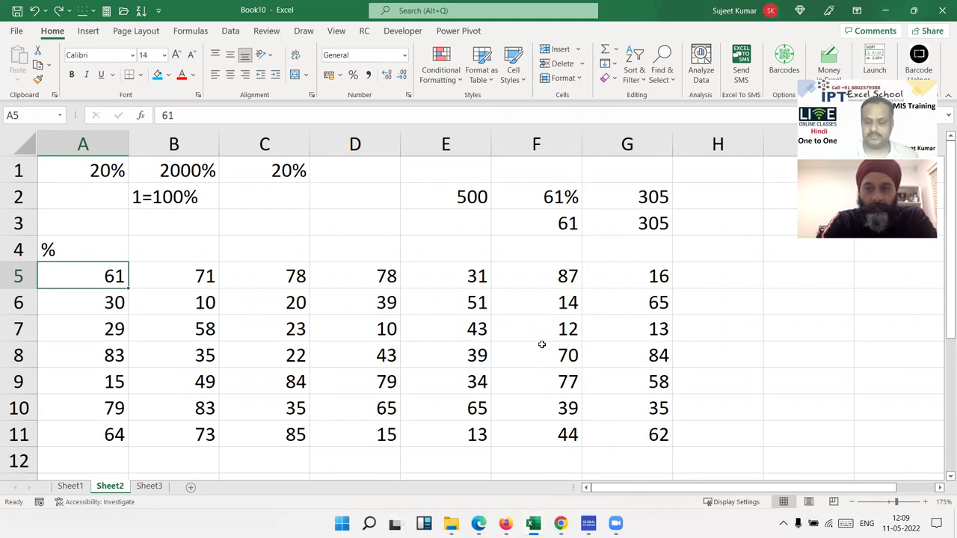
{"action": "key", "text": "Up"}
{"action": "key", "text": "Right"}
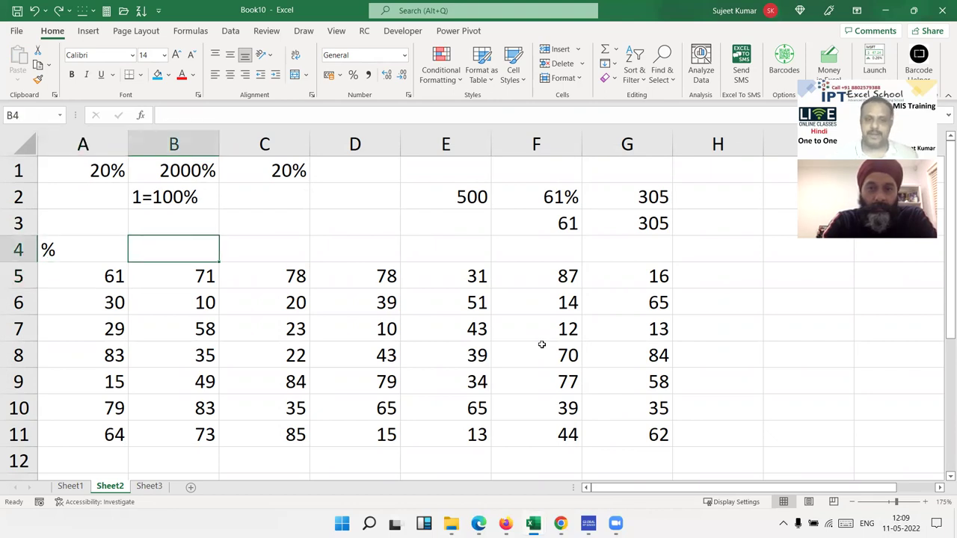
Enter 100 in I7 and copy it.
{"action": "key", "text": "Right"}
{"action": "key", "text": "Right"}
{"action": "key", "text": "Right"}
{"action": "key", "text": "Right"}
{"action": "key", "text": "Right"}
{"action": "key", "text": "Right"}
{"action": "key", "text": "Right"}
{"action": "key", "text": "Down"}
{"action": "key", "text": "Down"}
{"action": "key", "text": "Down"}
{"action": "type", "text": "100"}
{"action": "key", "text": "Return"}
{"action": "key", "text": "Up"}
{"action": "key", "text": "ctrl+c"}
Divide A5:G11 by 100 via Paste Special, format as percentages, then show Sheet1.
{"action": "mouse_move", "coordinate": [106, 278]}
{"action": "left_mouse_down"}
{"action": "mouse_move", "coordinate": [583, 432]}
{"action": "mouse_move", "coordinate": [635, 434]}
{"action": "left_mouse_up"}
{"action": "right_click", "coordinate": [591, 387]}
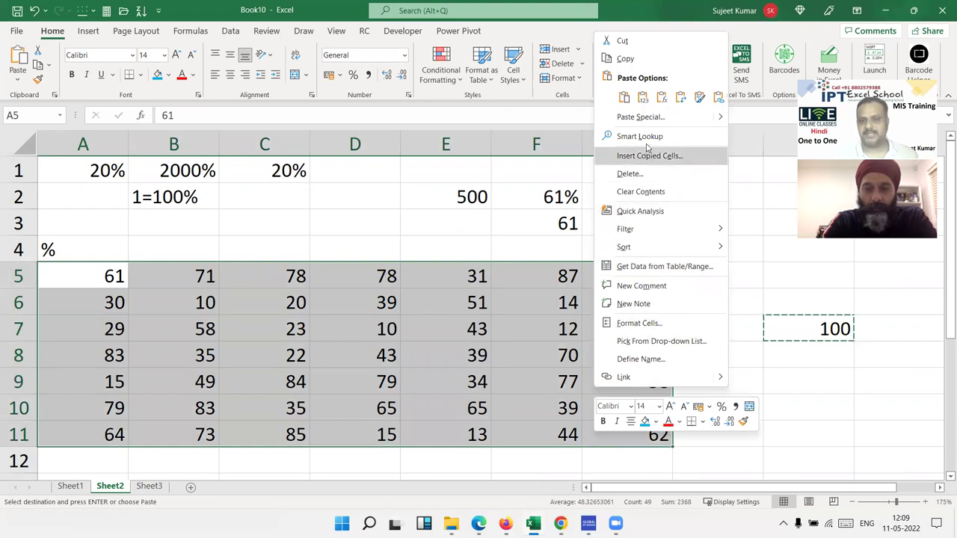
{"action": "left_click", "coordinate": [645, 118]}
{"action": "left_click", "coordinate": [660, 158]}
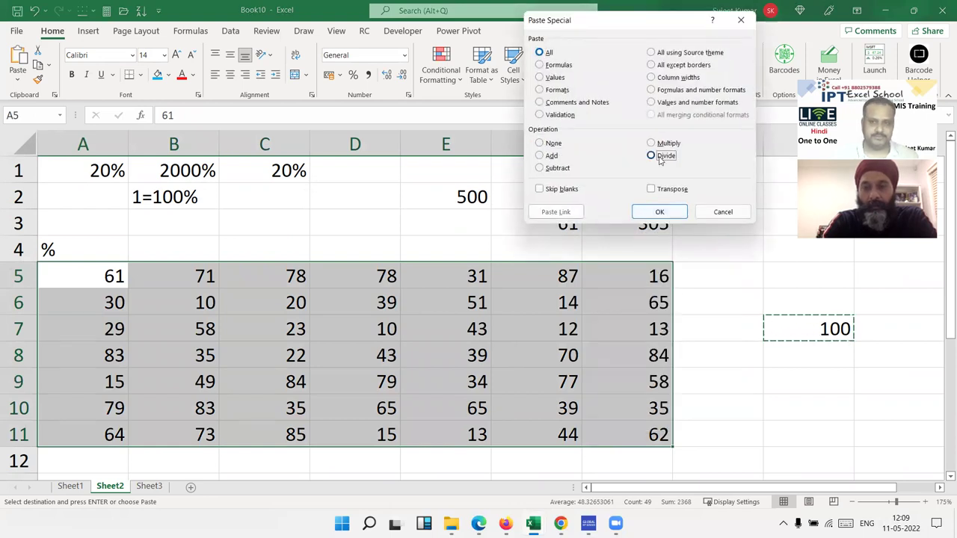
{"action": "left_click", "coordinate": [660, 212]}
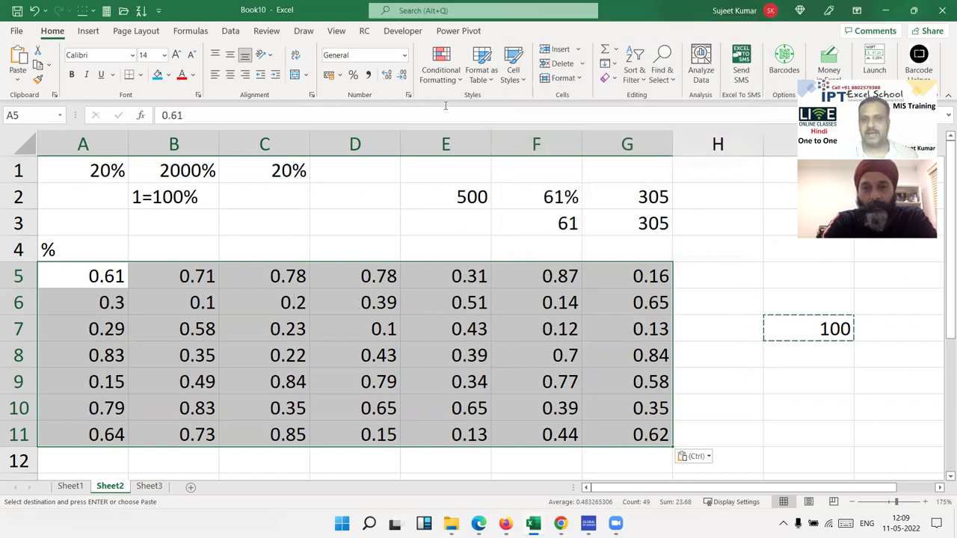
{"action": "left_click", "coordinate": [352, 75]}
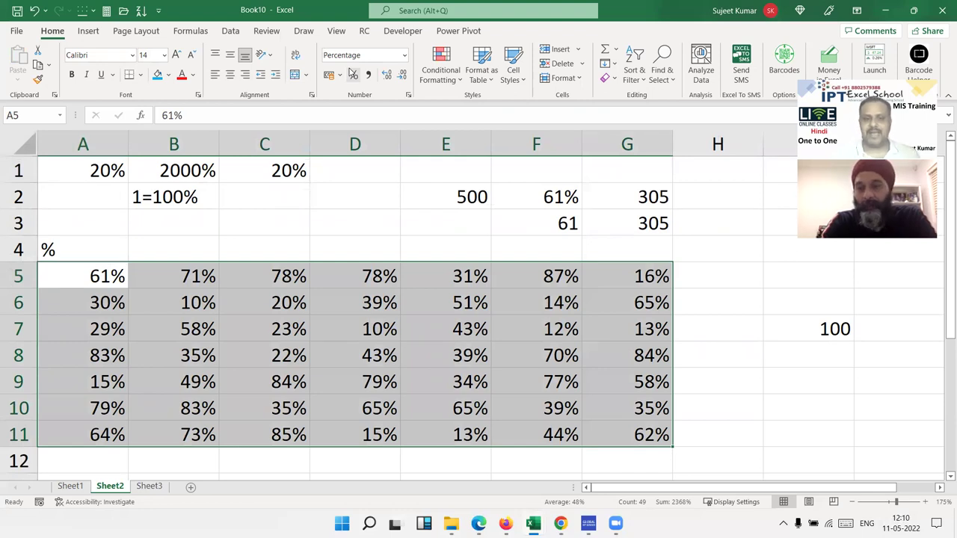
{"action": "left_click", "coordinate": [70, 485]}
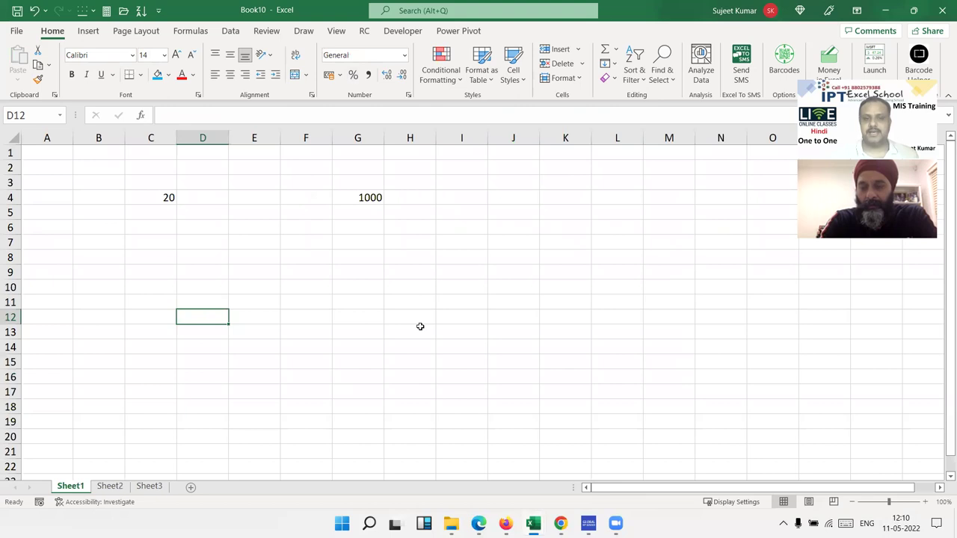
Select A1:H14 on Sheet1 and B3:I11 on Sheet2.
{"action": "left_click_drag", "start_coordinate": [413, 345], "coordinate": [38, 137]}
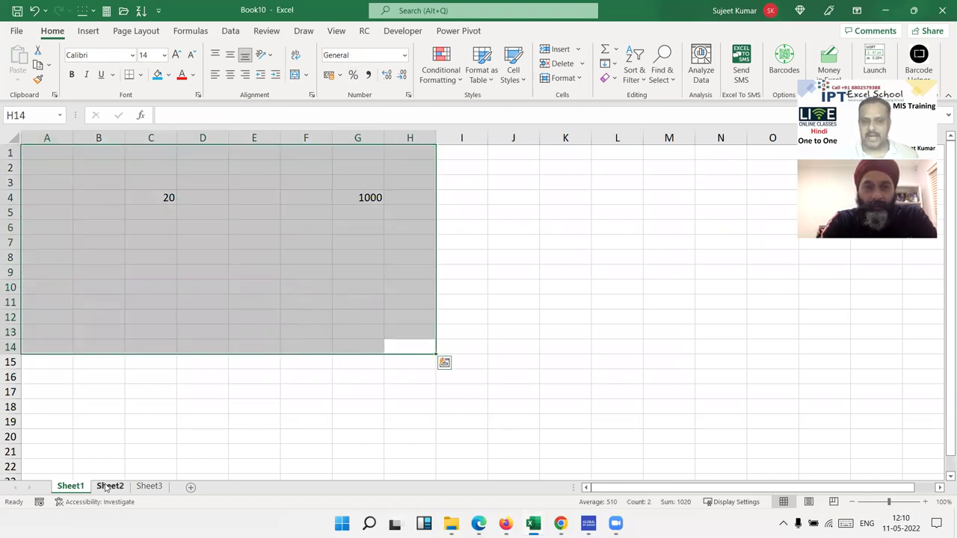
{"action": "left_click", "coordinate": [109, 486]}
{"action": "left_click_drag", "start_coordinate": [827, 442], "coordinate": [199, 217]}
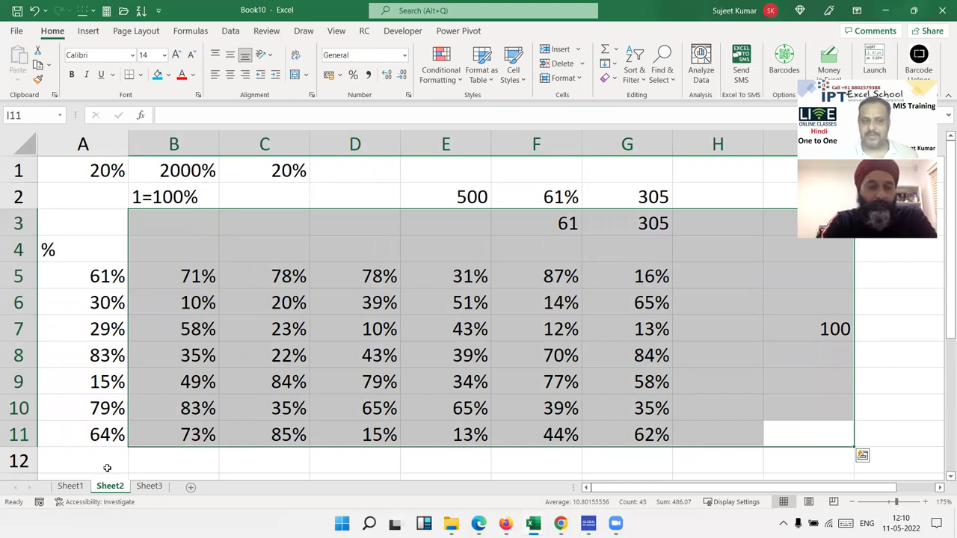
{"action": "left_click", "coordinate": [71, 487]}
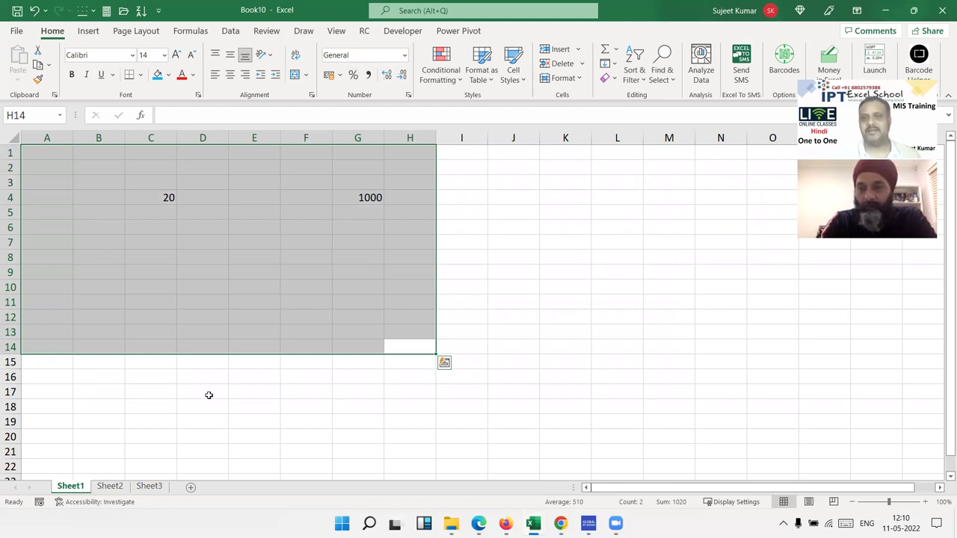
Select a block starting at A4 on Sheet2, then switch to the empty Sheet3.
{"action": "left_click", "coordinate": [110, 487]}
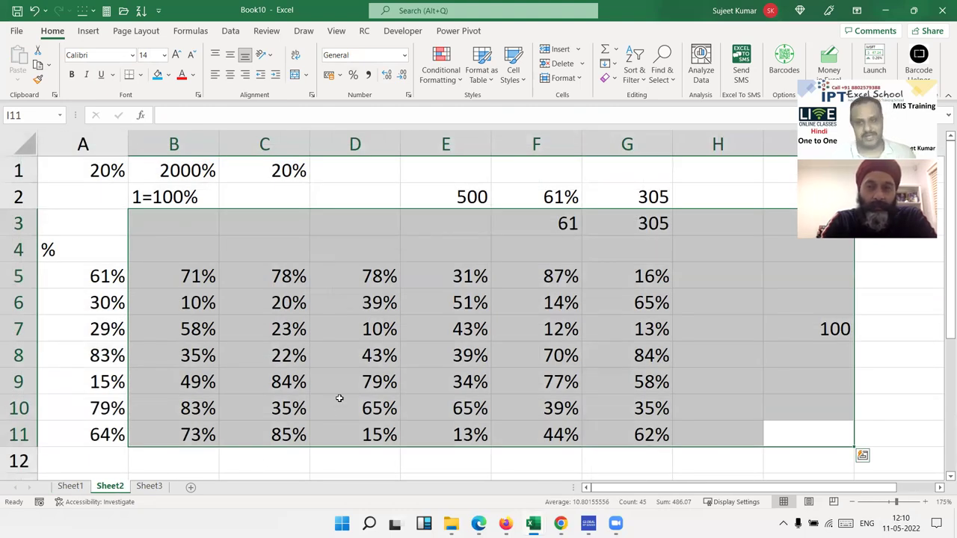
{"action": "mouse_move", "coordinate": [108, 241]}
{"action": "left_mouse_down"}
{"action": "mouse_move", "coordinate": [554, 351]}
{"action": "mouse_move", "coordinate": [571, 371]}
{"action": "left_mouse_up"}
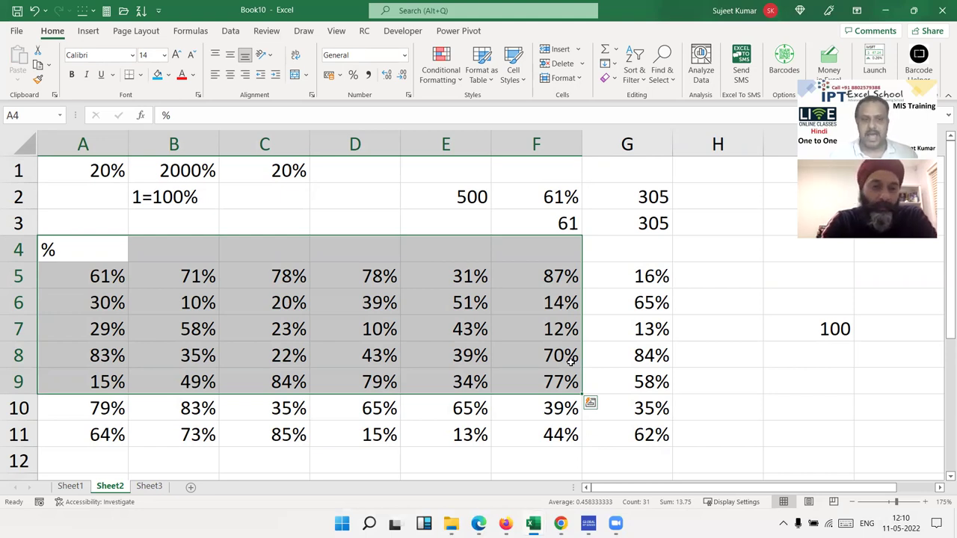
{"action": "left_click", "coordinate": [149, 487]}
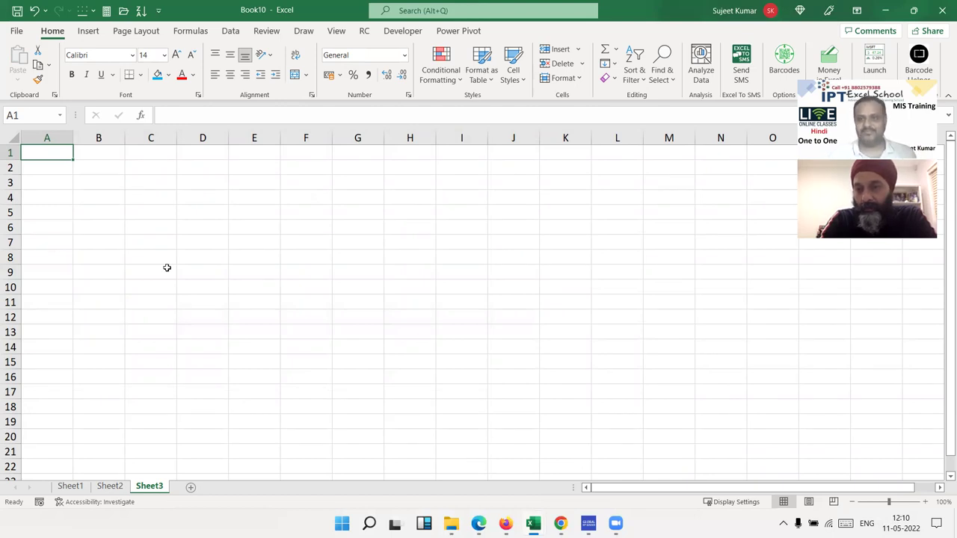
Give cells D2, F7, H5, I2 and B5 a yellow fill.
{"action": "left_click", "coordinate": [215, 171]}
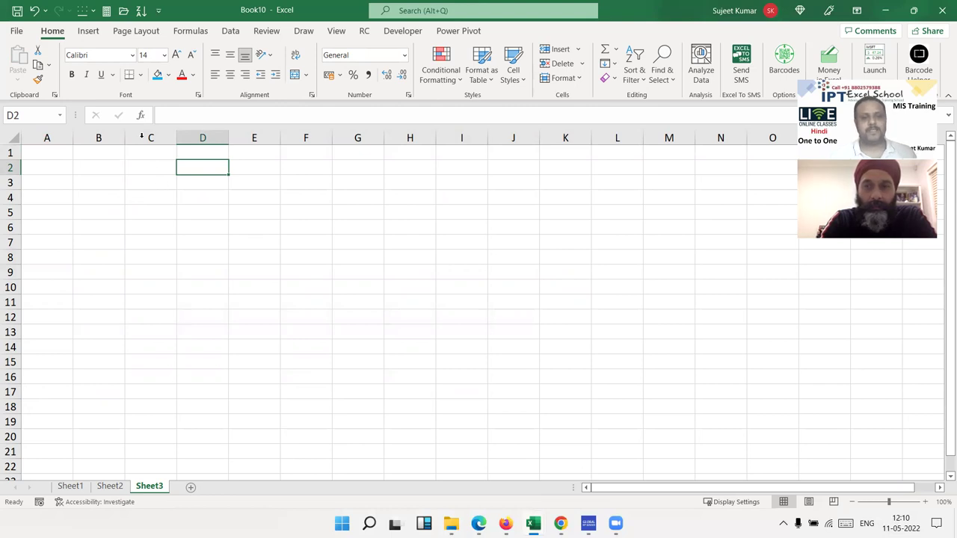
{"action": "left_click", "coordinate": [169, 75]}
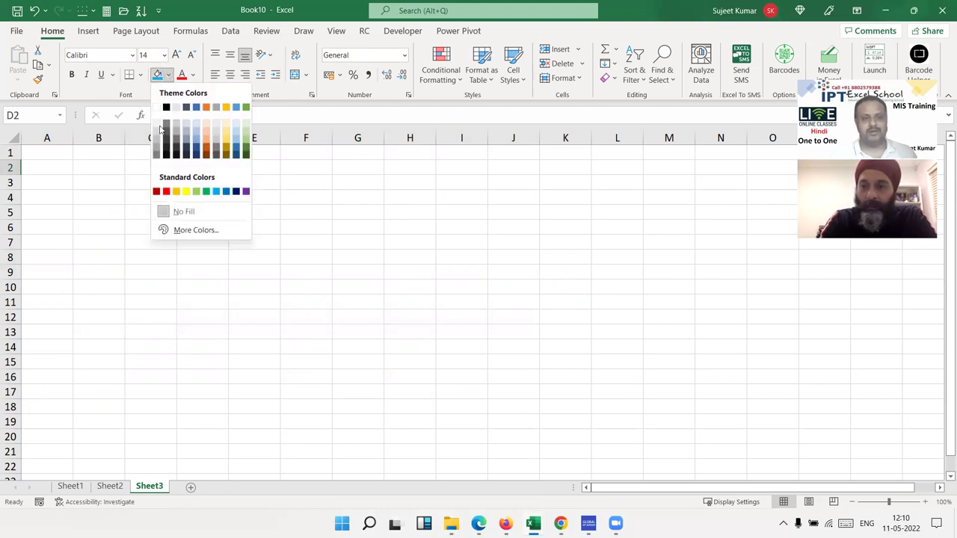
{"action": "left_click", "coordinate": [183, 188]}
{"action": "left_click", "coordinate": [329, 234]}
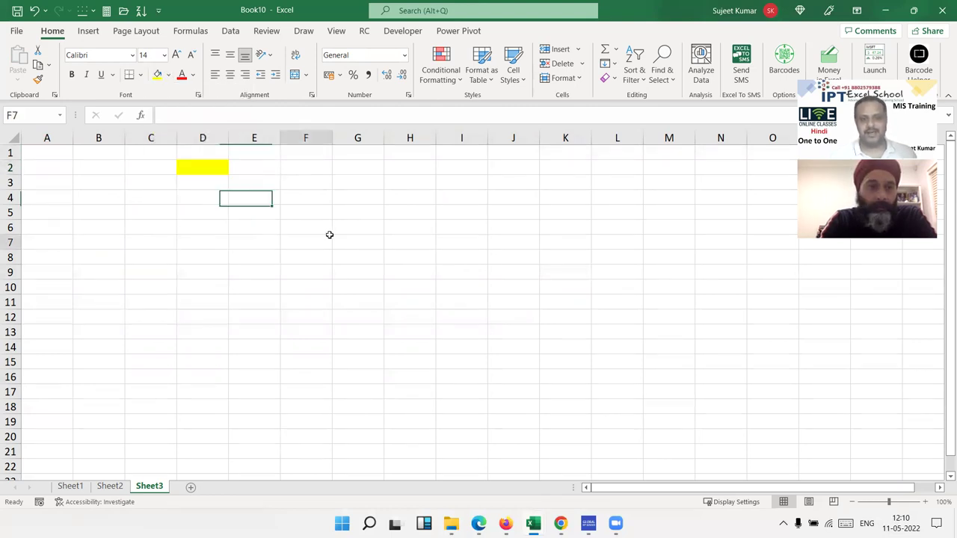
{"action": "left_click", "coordinate": [157, 74]}
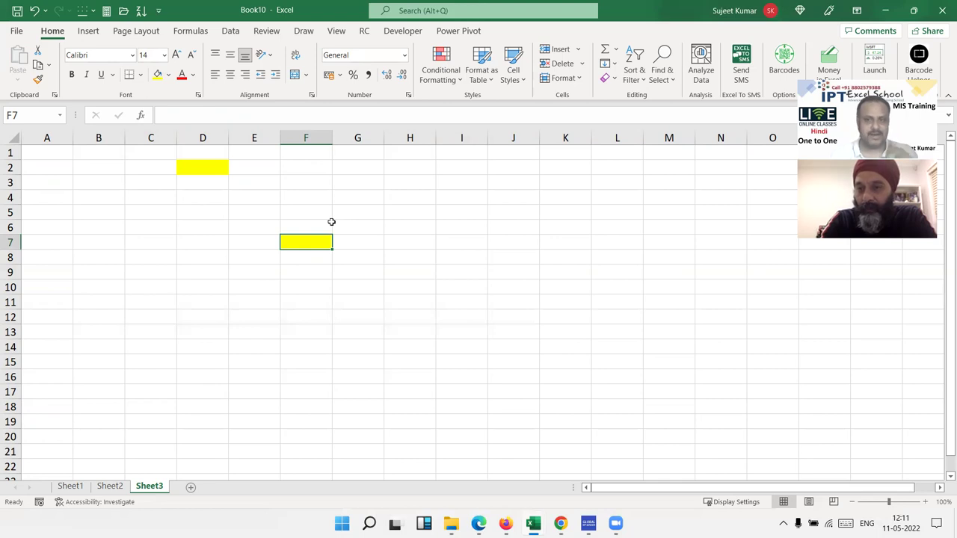
{"action": "left_click", "coordinate": [431, 218]}
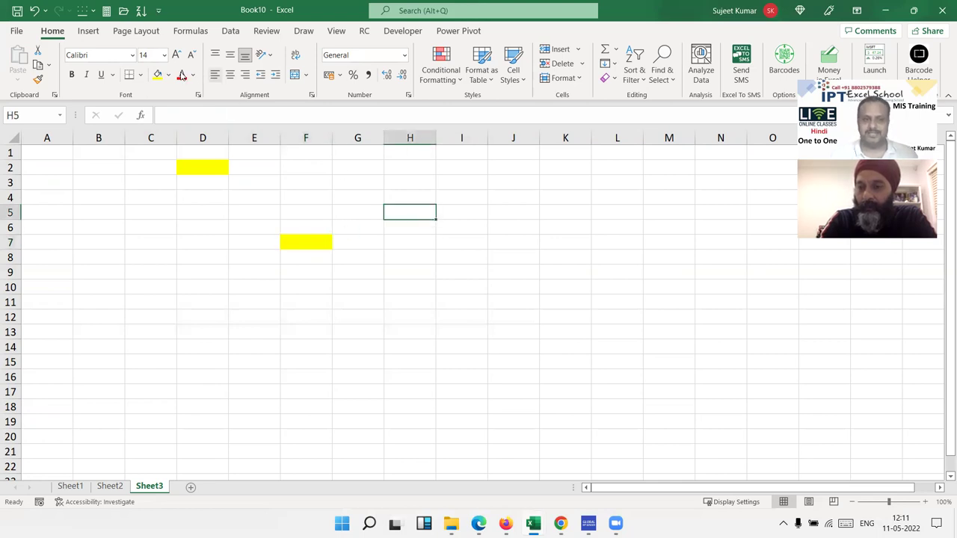
{"action": "left_click", "coordinate": [157, 74]}
{"action": "left_click", "coordinate": [455, 169]}
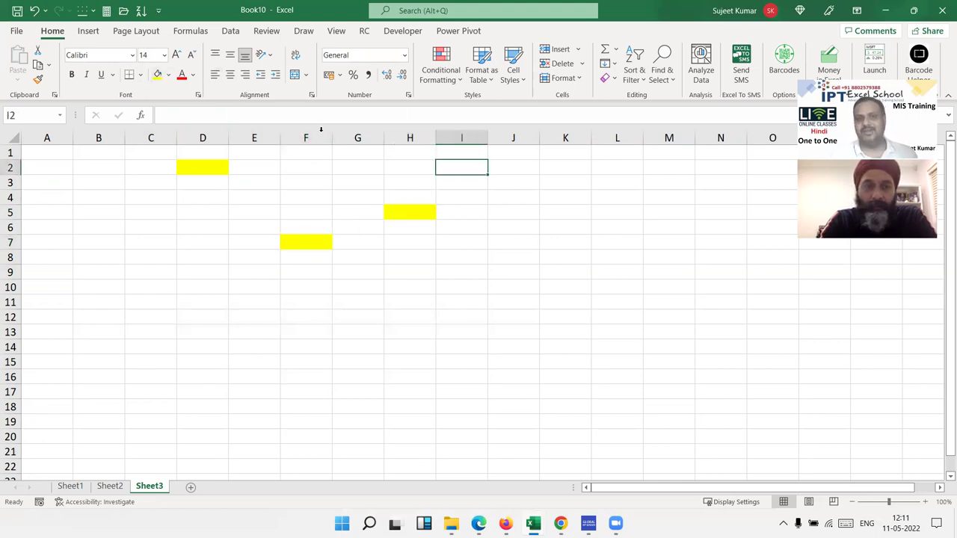
{"action": "left_click", "coordinate": [157, 74]}
{"action": "left_click", "coordinate": [123, 209]}
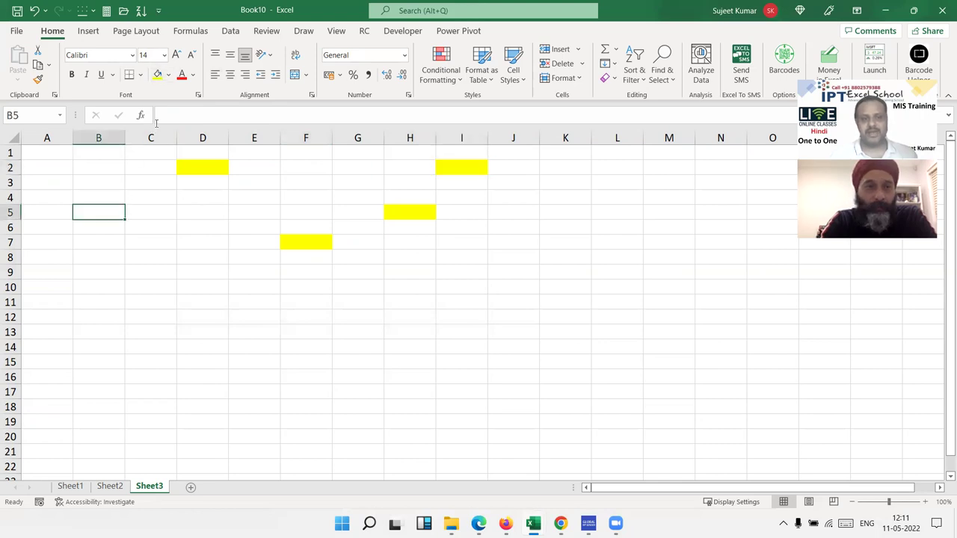
{"action": "left_click", "coordinate": [157, 74]}
{"action": "left_click", "coordinate": [110, 241]}
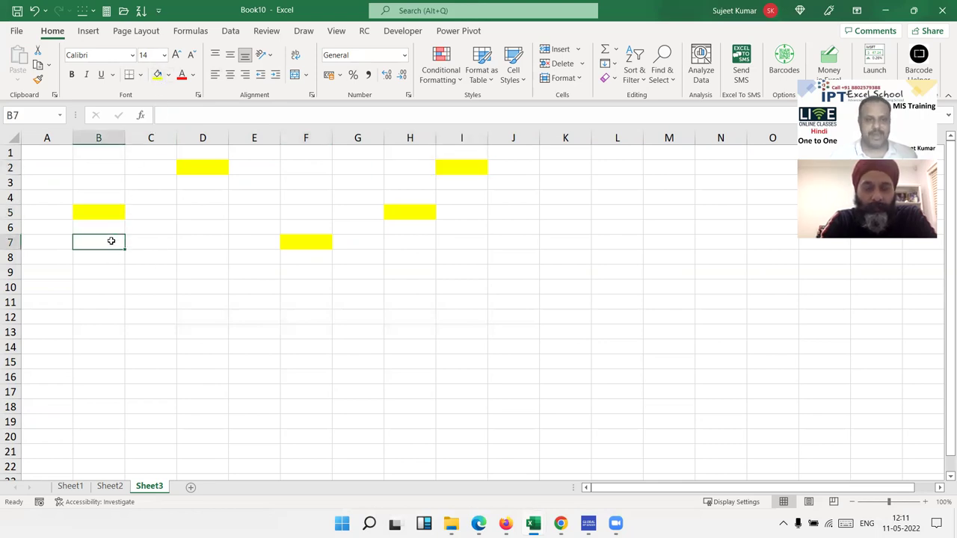
Fill cells B7, D4, F8, H7 and J3 light green.
{"action": "left_click", "coordinate": [169, 75]}
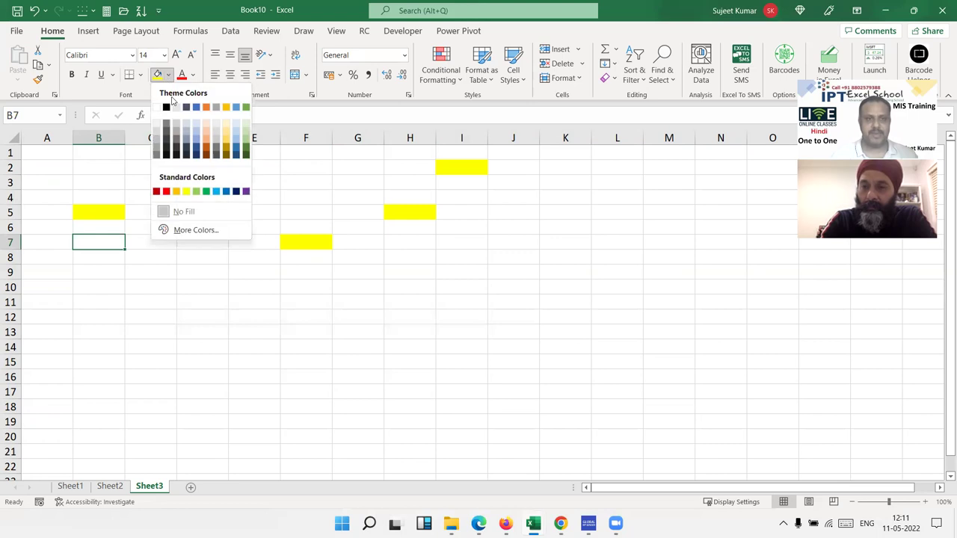
{"action": "left_click", "coordinate": [196, 192]}
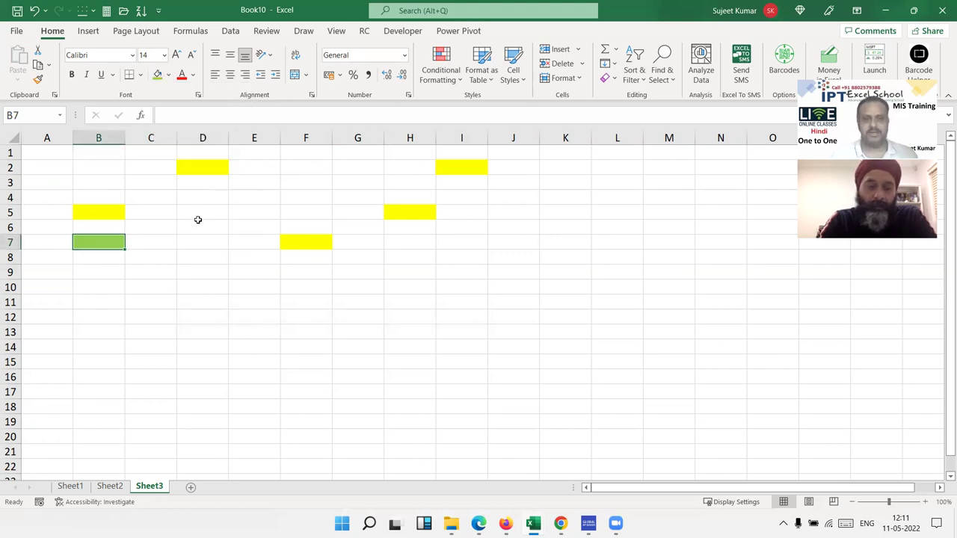
{"action": "left_click", "coordinate": [201, 196]}
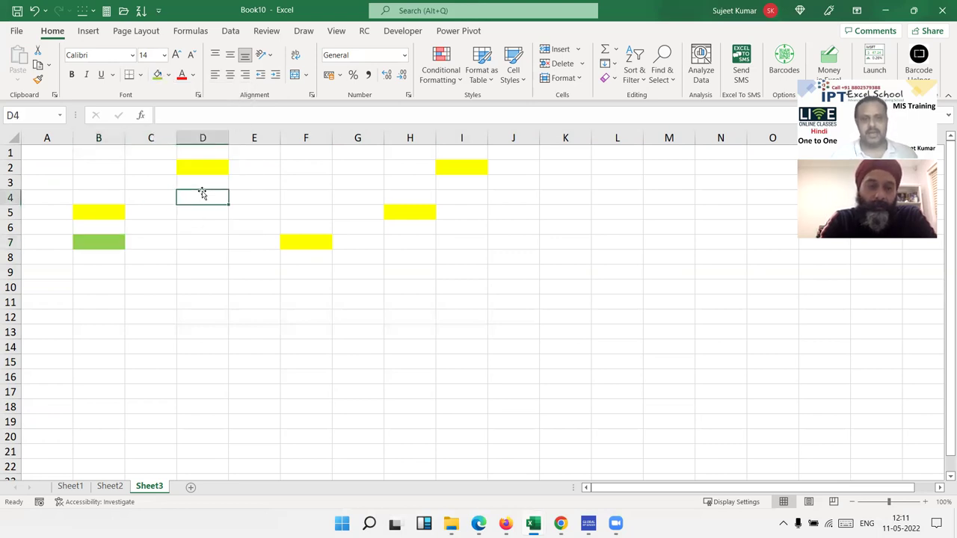
{"action": "left_click", "coordinate": [158, 77]}
{"action": "left_click", "coordinate": [289, 259]}
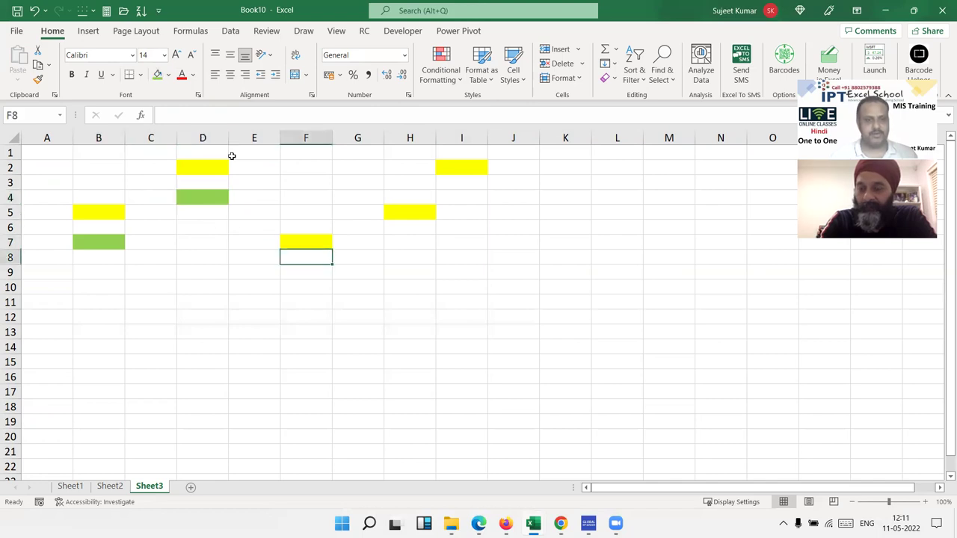
{"action": "left_click", "coordinate": [158, 76]}
{"action": "left_click", "coordinate": [402, 240]}
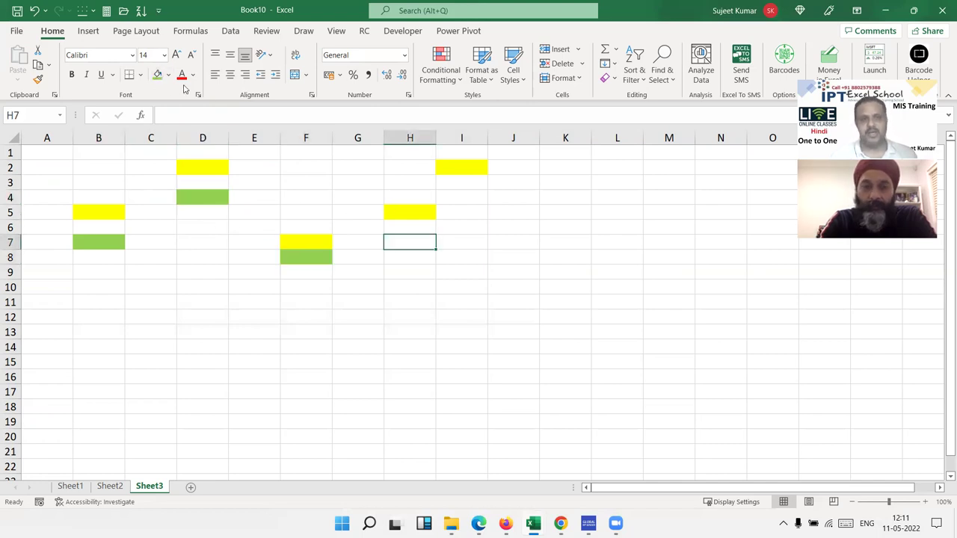
{"action": "left_click", "coordinate": [158, 76]}
{"action": "left_click", "coordinate": [466, 187]}
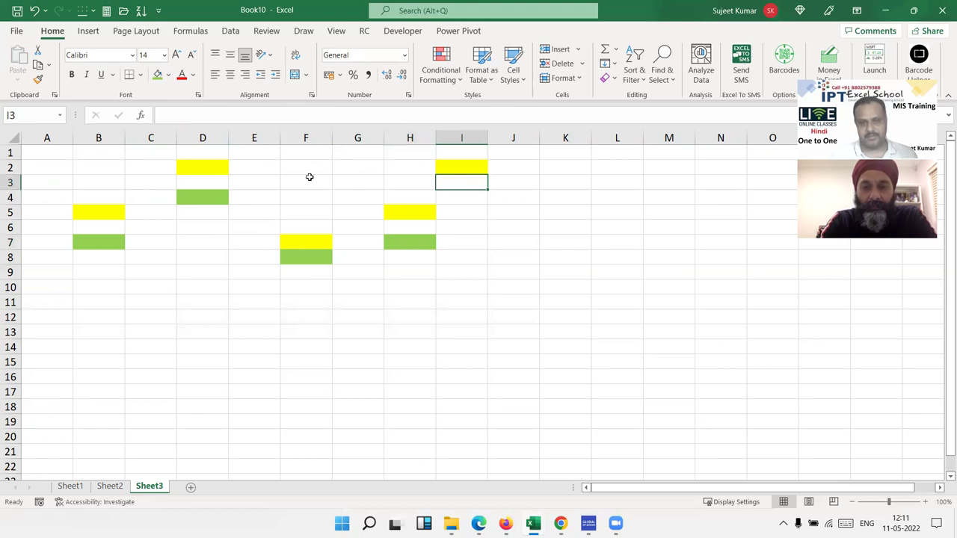
{"action": "left_click", "coordinate": [530, 185]}
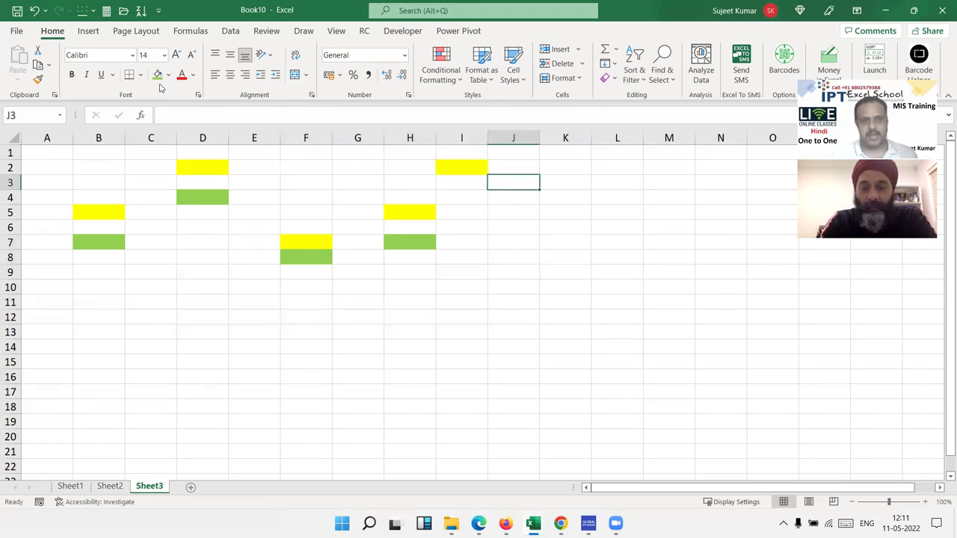
{"action": "left_click", "coordinate": [158, 76]}
Recolour B5 red, then repeat the red fill with F4 on D2, I2, H5 and F7.
{"action": "left_click", "coordinate": [102, 214]}
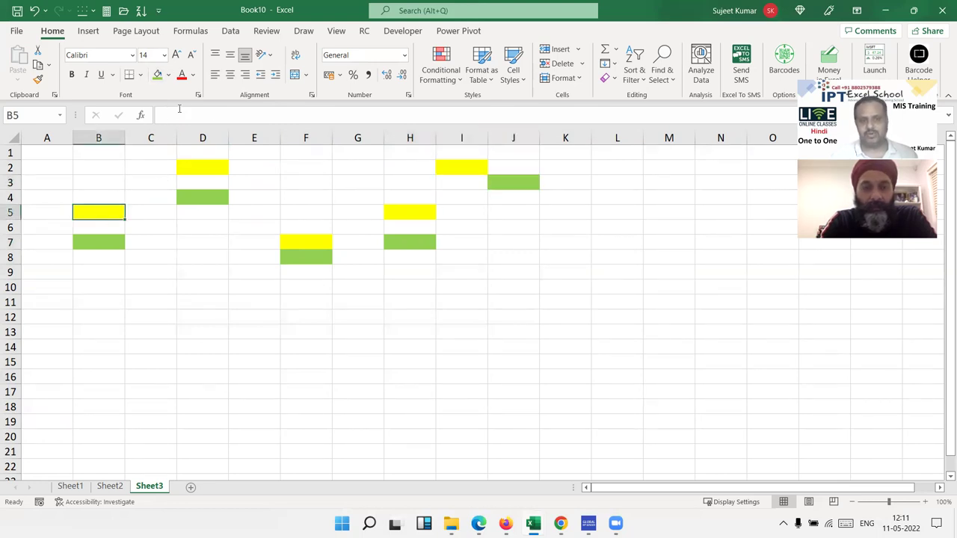
{"action": "left_click", "coordinate": [168, 76]}
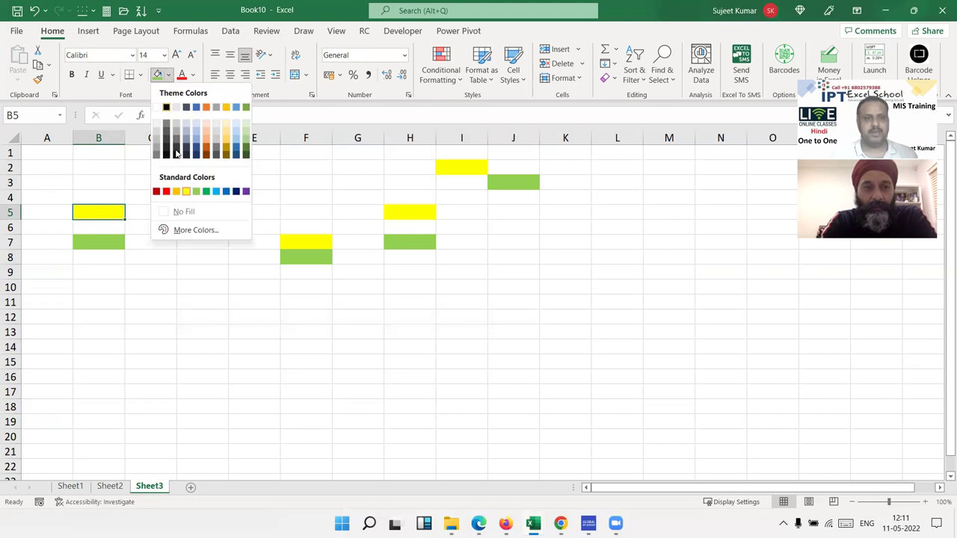
{"action": "left_click", "coordinate": [168, 192]}
{"action": "left_click", "coordinate": [186, 169]}
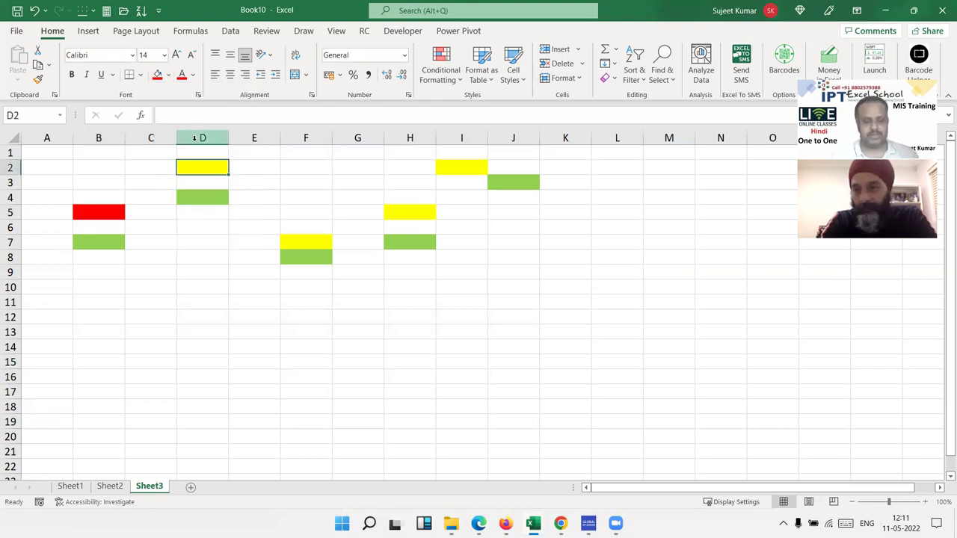
{"action": "key", "text": "F4"}
{"action": "left_click", "coordinate": [456, 166]}
{"action": "key", "text": "F4"}
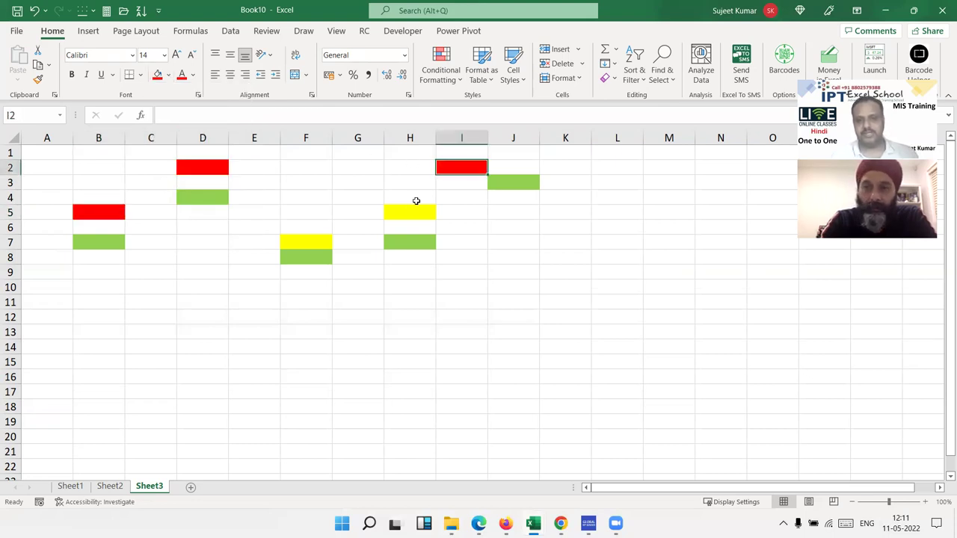
{"action": "left_click", "coordinate": [394, 215]}
{"action": "key", "text": "F4"}
{"action": "left_click", "coordinate": [323, 241]}
{"action": "key", "text": "F4"}
{"action": "left_click", "coordinate": [328, 284]}
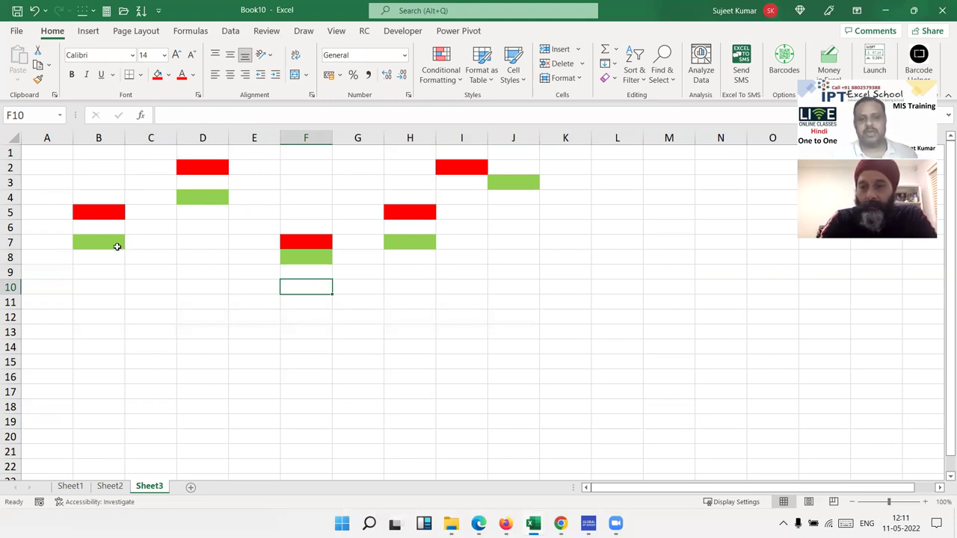
{"action": "left_click", "coordinate": [117, 247]}
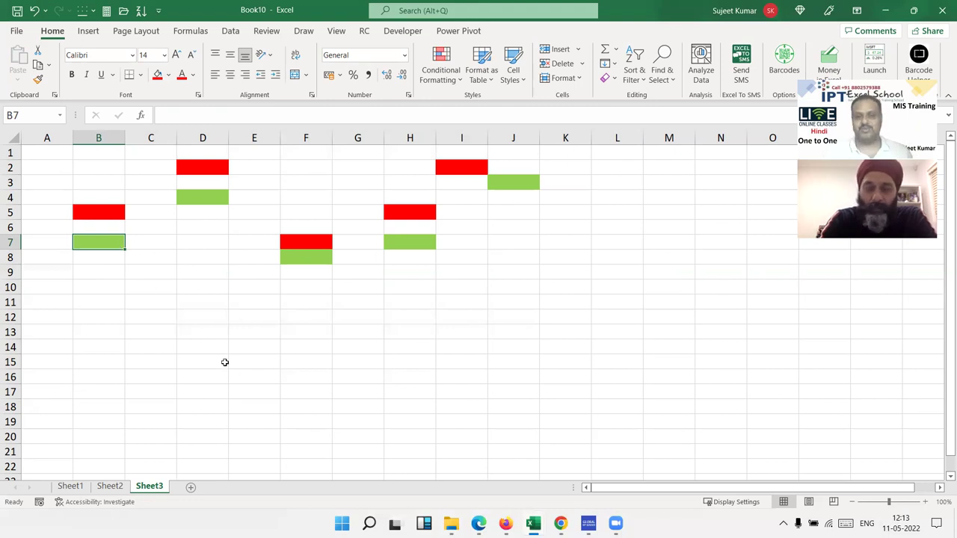
Use Find and Replace with a yellow Replace format to turn the five green cells yellow.
{"action": "left_click", "coordinate": [661, 80]}
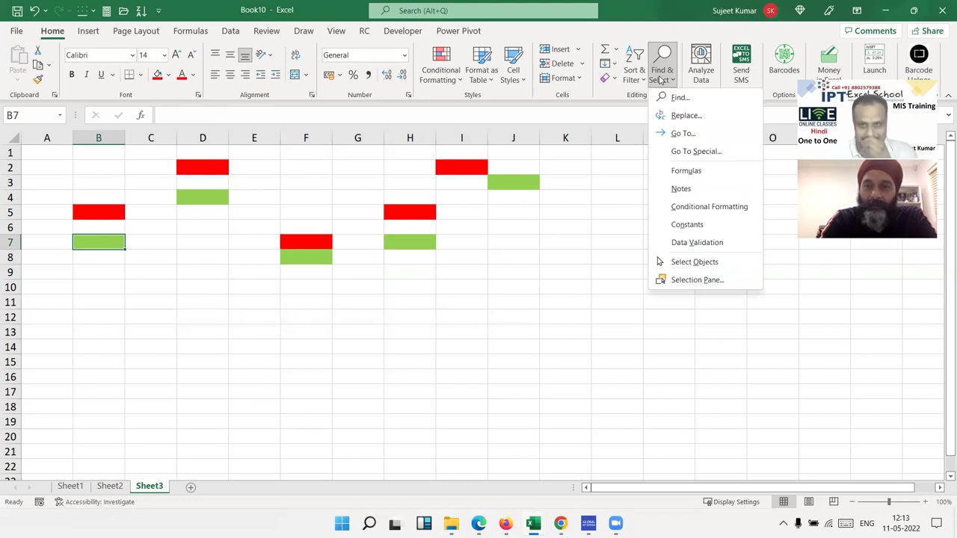
{"action": "left_click", "coordinate": [685, 116]}
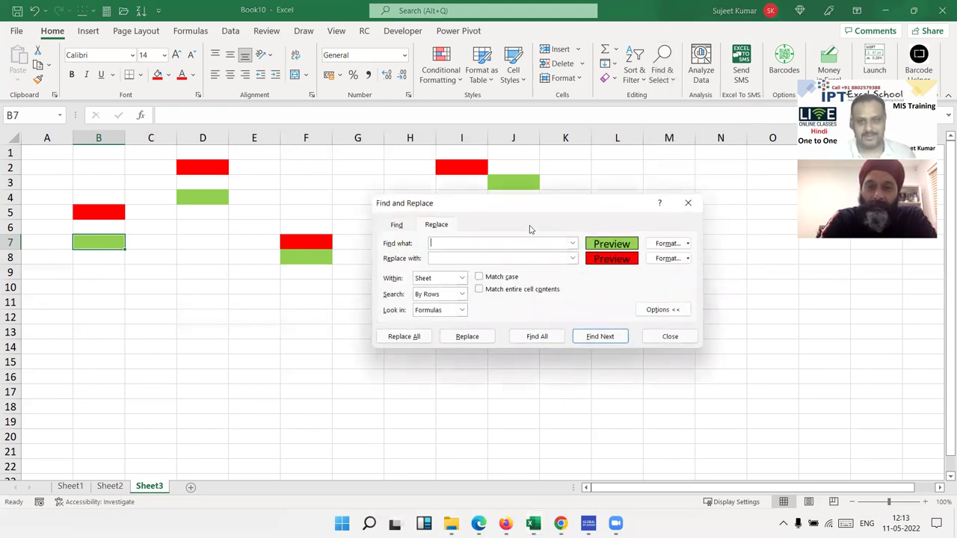
{"action": "left_click_drag", "start_coordinate": [523, 202], "coordinate": [507, 267]}
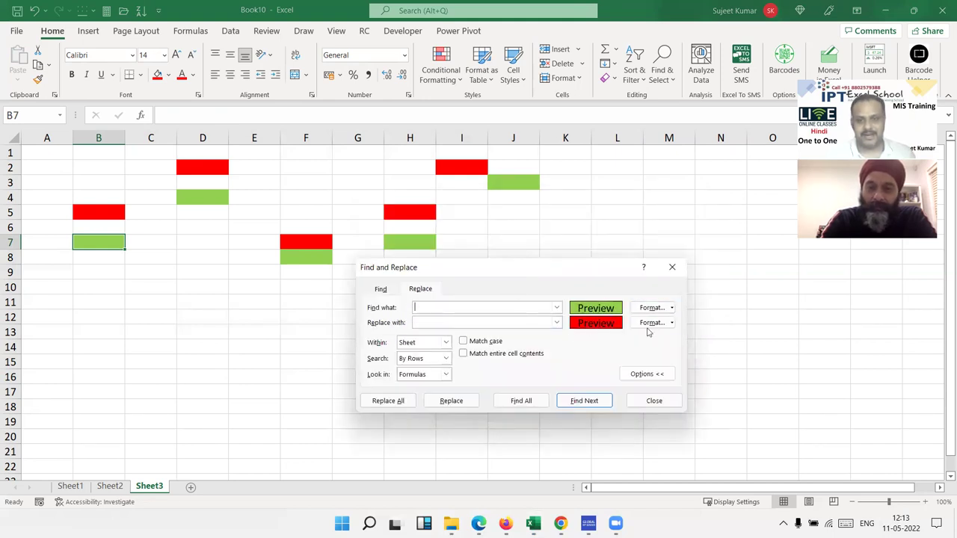
{"action": "left_click", "coordinate": [651, 322]}
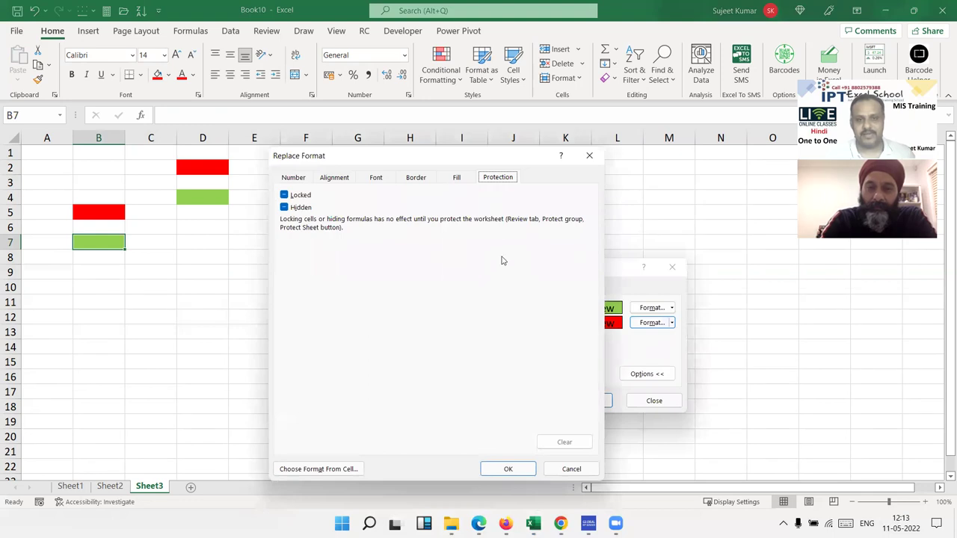
{"action": "left_click", "coordinate": [456, 177]}
{"action": "left_click", "coordinate": [324, 296]}
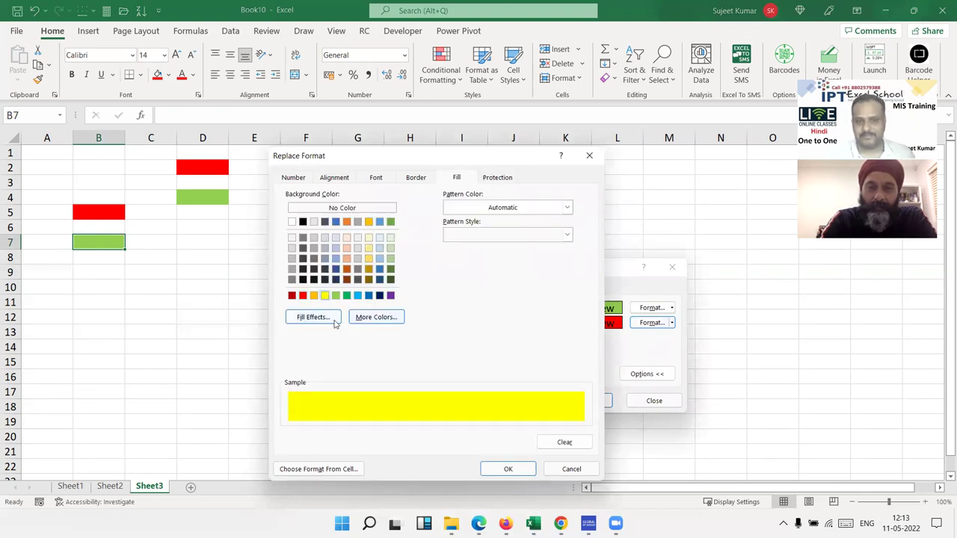
{"action": "left_click", "coordinate": [508, 468]}
{"action": "left_click", "coordinate": [396, 402]}
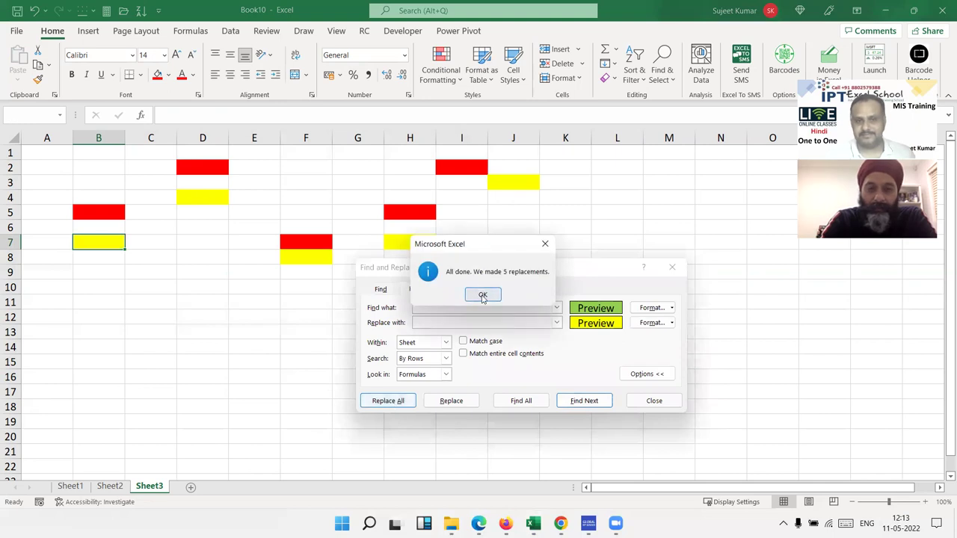
{"action": "left_click", "coordinate": [483, 295]}
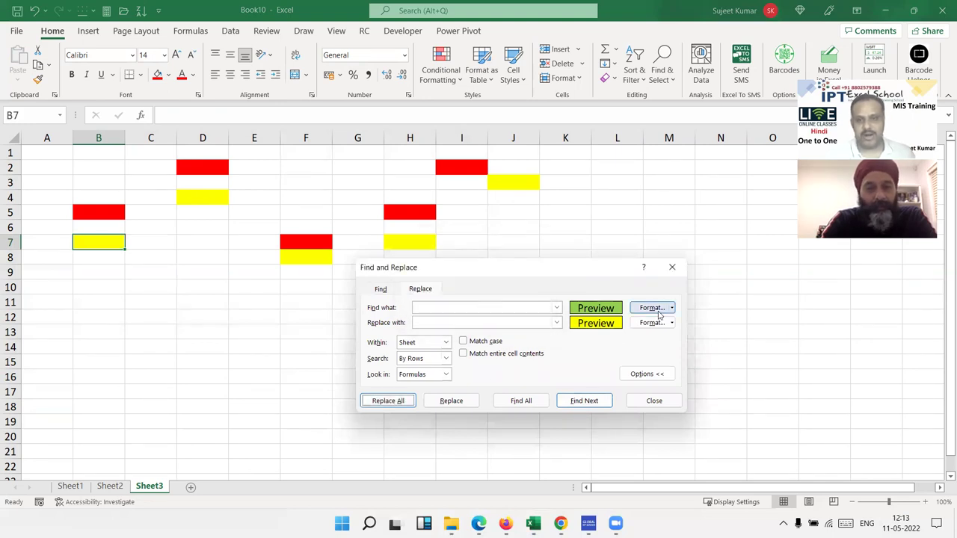
Set Find format to red fill and Replace format to light green, replacing all 5 cells.
{"action": "left_click", "coordinate": [655, 309]}
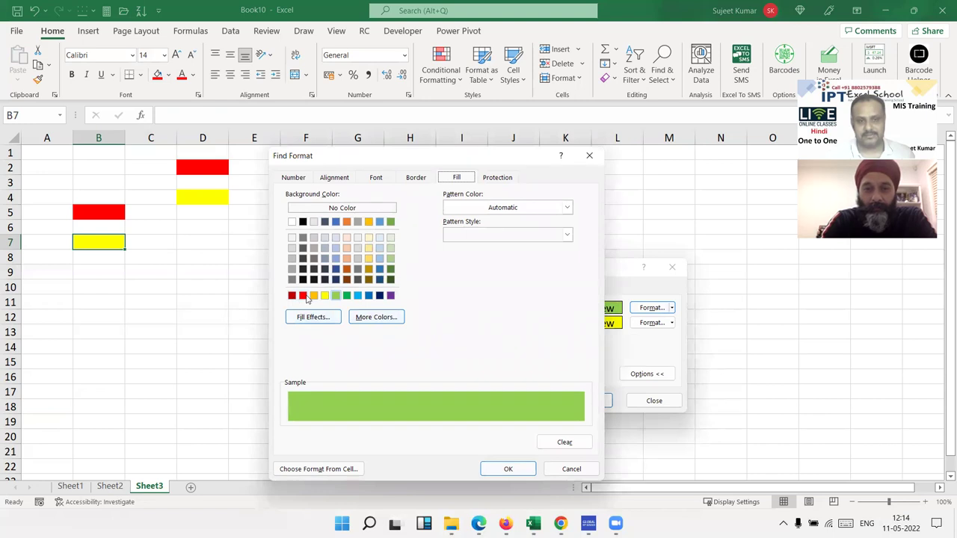
{"action": "left_click", "coordinate": [303, 296]}
{"action": "left_click", "coordinate": [507, 468]}
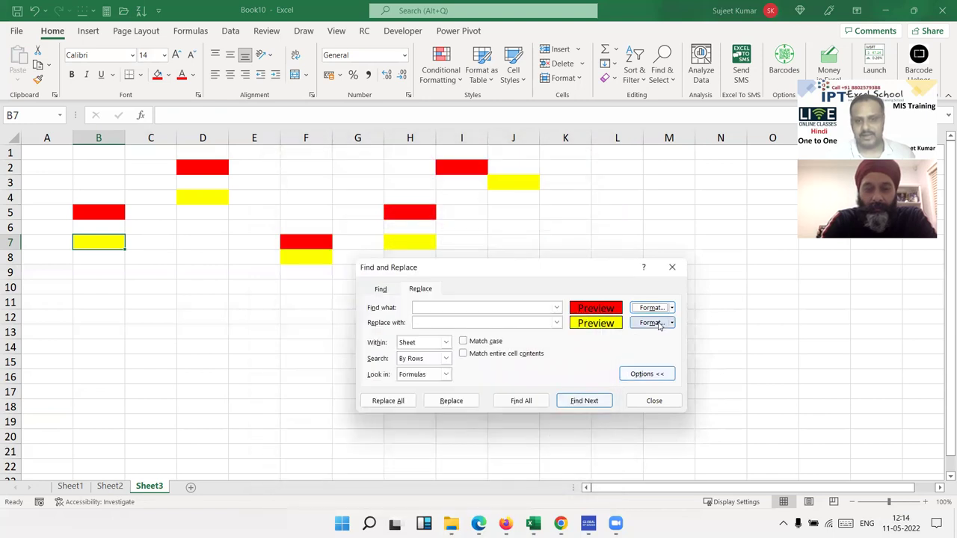
{"action": "left_click", "coordinate": [650, 323]}
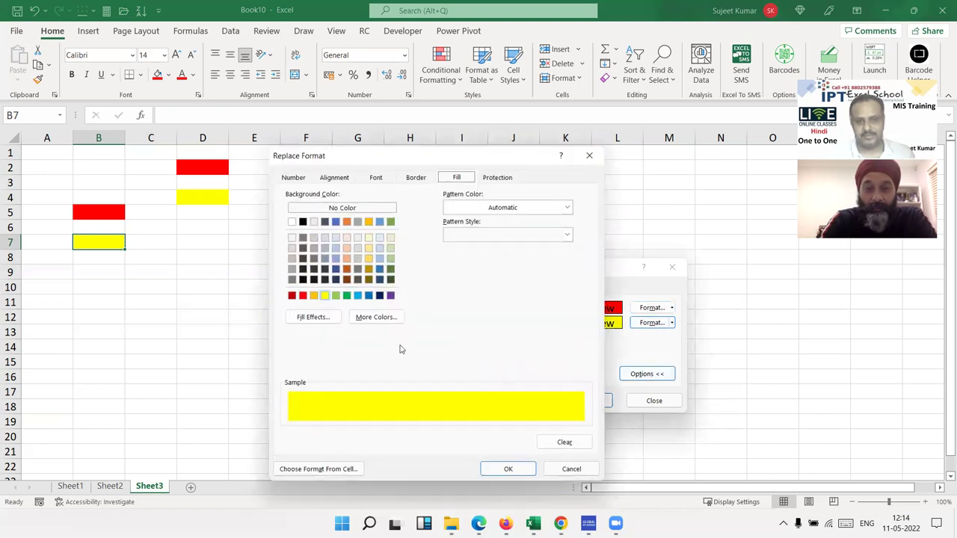
{"action": "left_click", "coordinate": [336, 296]}
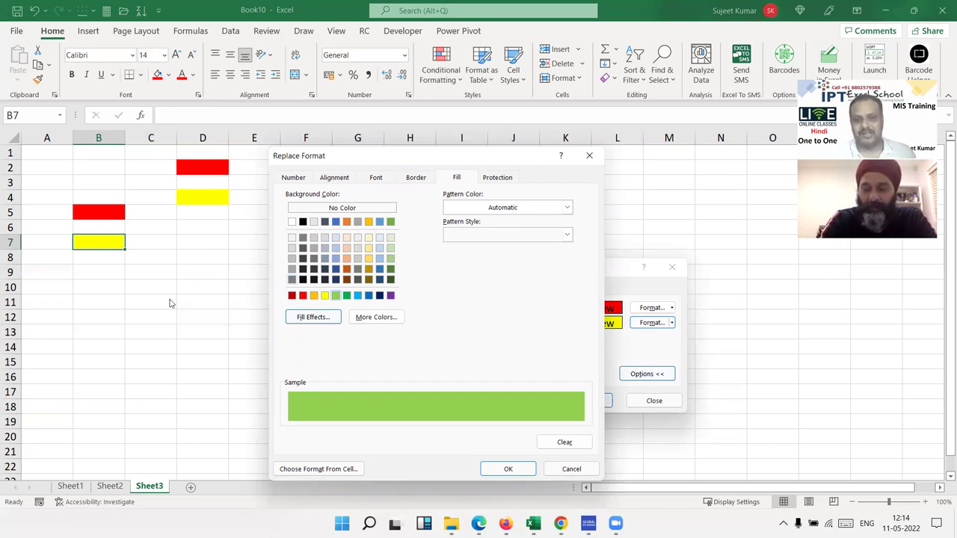
{"action": "left_click", "coordinate": [511, 469]}
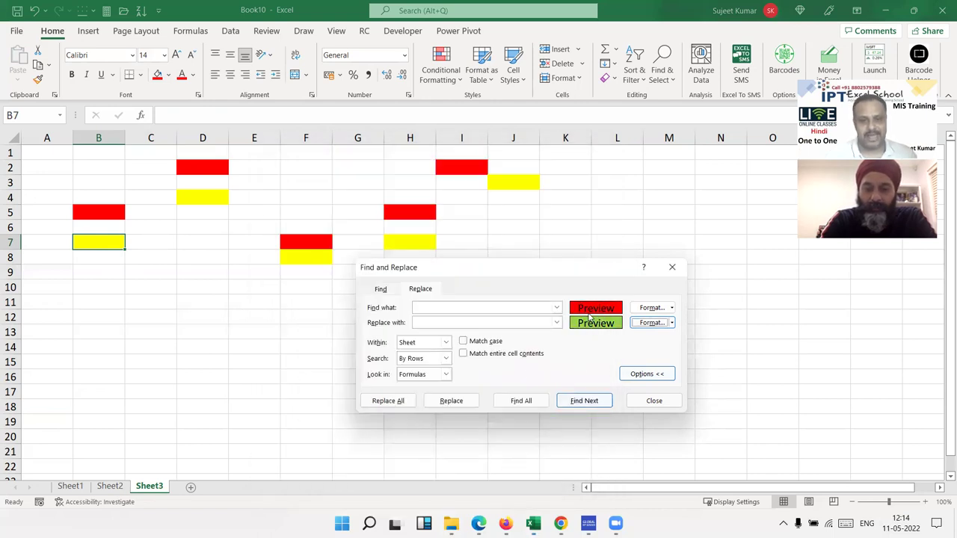
{"action": "left_click", "coordinate": [388, 401]}
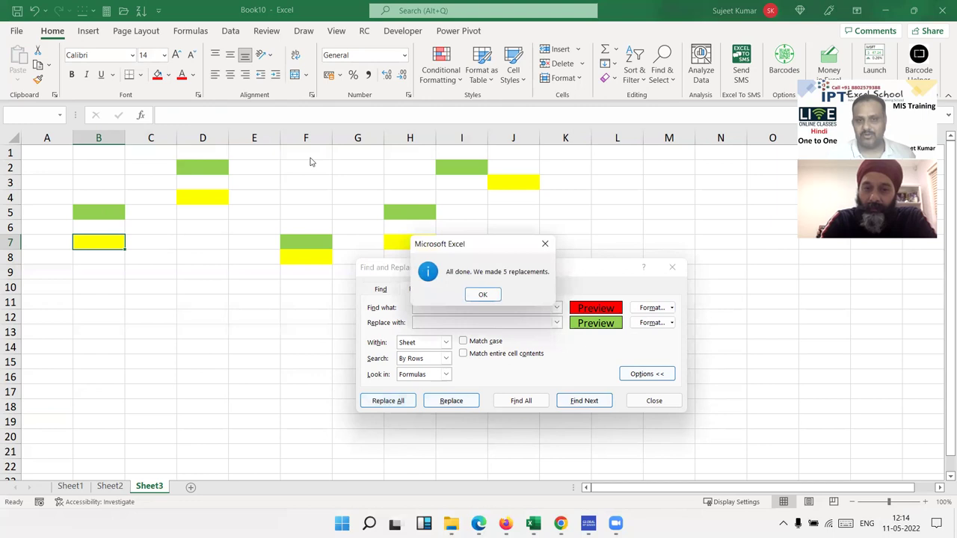
{"action": "left_click", "coordinate": [483, 295]}
Set the Find format to yellow fill and the Replace format to red fill.
{"action": "left_click", "coordinate": [648, 308]}
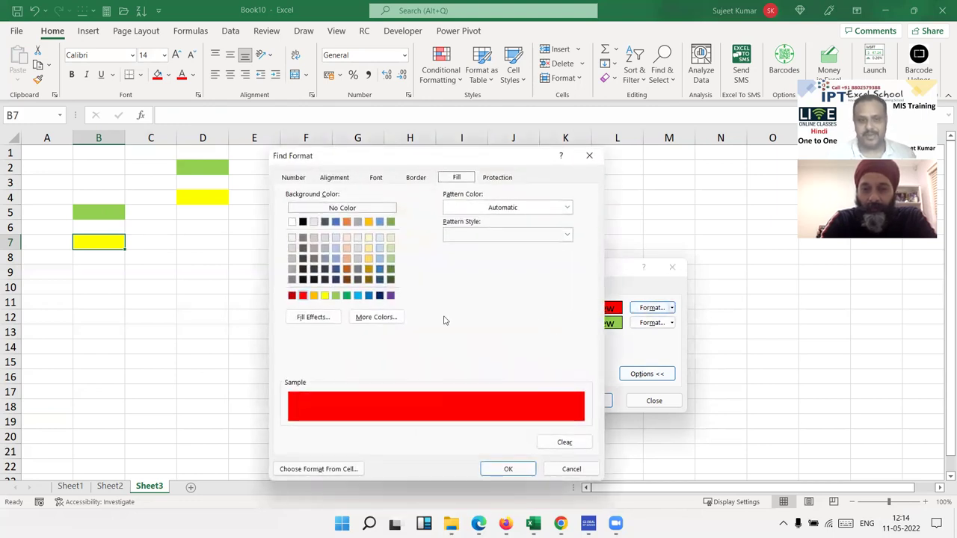
{"action": "left_click", "coordinate": [324, 296]}
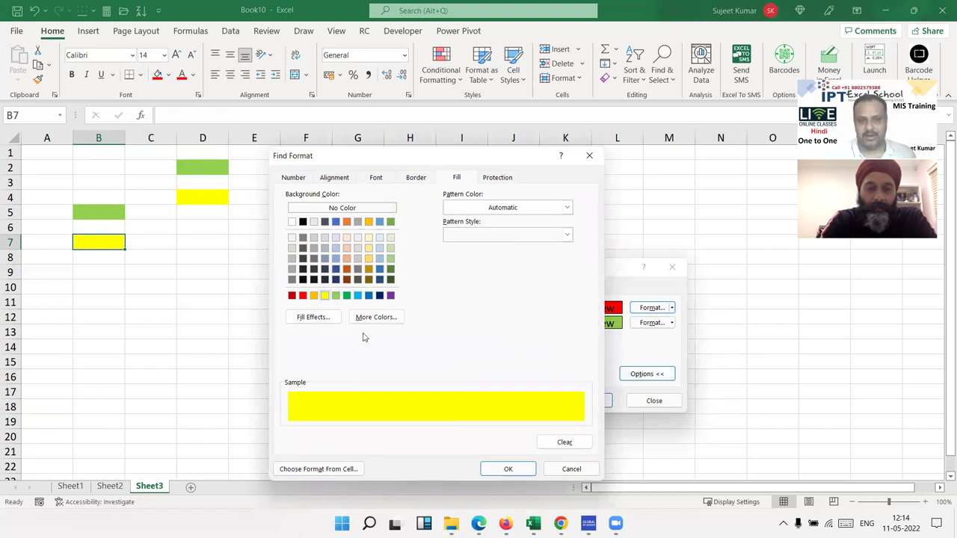
{"action": "left_click", "coordinate": [501, 469]}
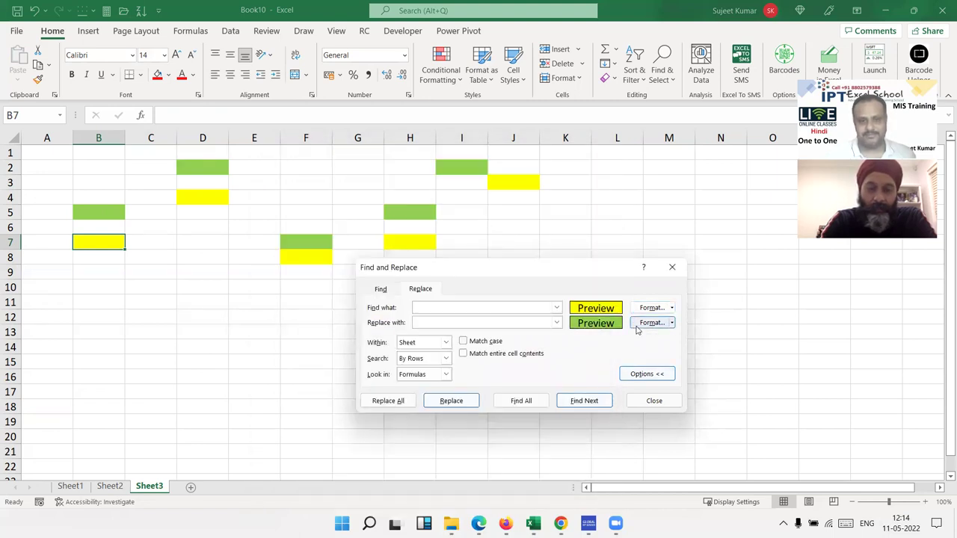
{"action": "left_click", "coordinate": [648, 323]}
{"action": "left_click", "coordinate": [303, 295]}
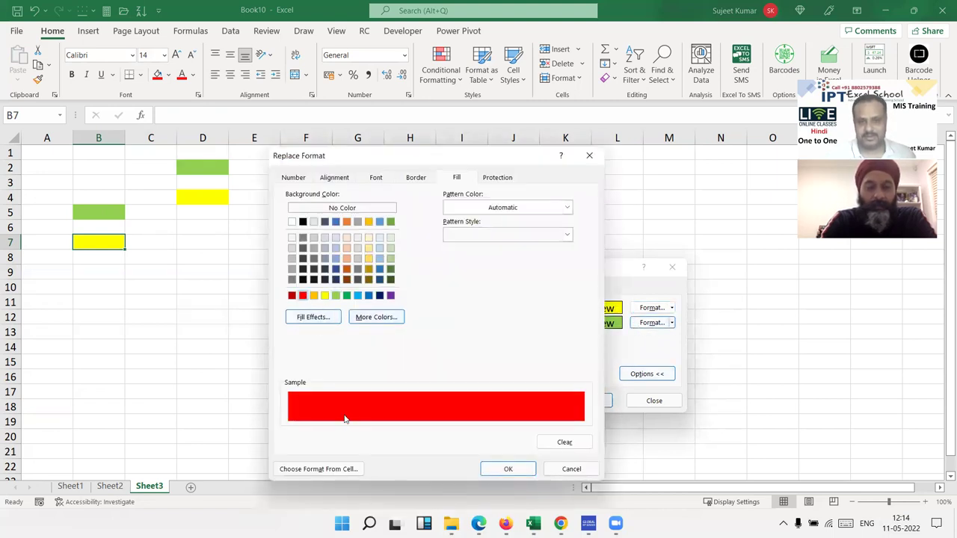
{"action": "left_click", "coordinate": [507, 470]}
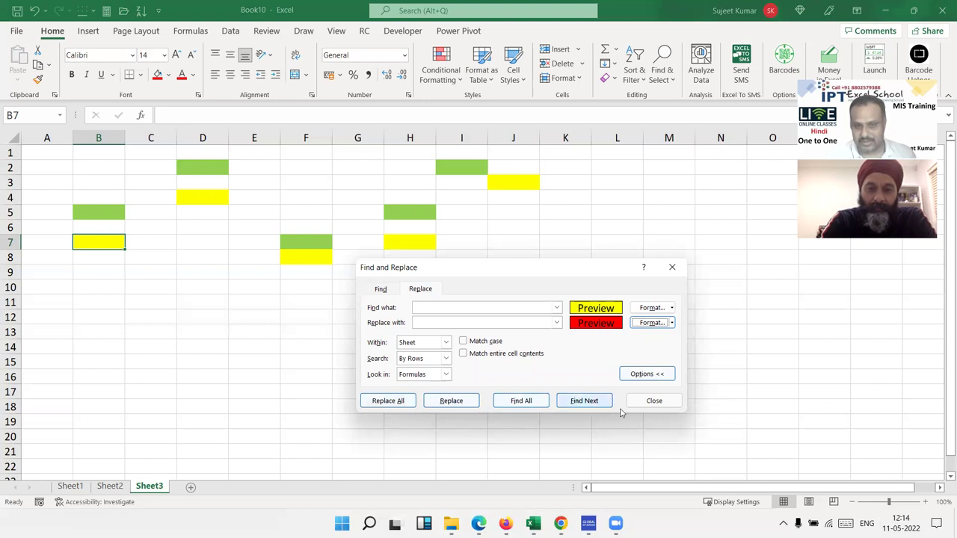
Search within the whole Workbook, replace all yellow fills with red, and close the dialog.
{"action": "left_click", "coordinate": [639, 377]}
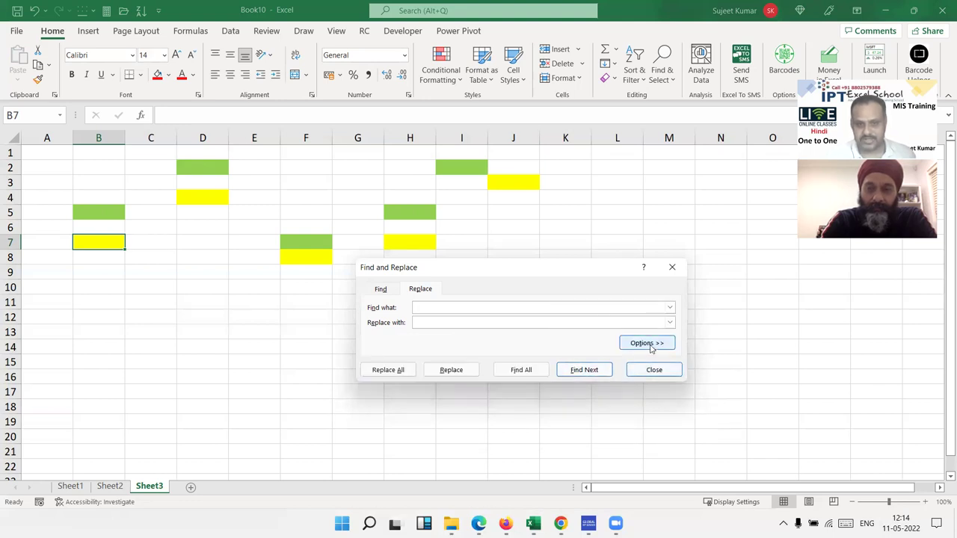
{"action": "left_click", "coordinate": [650, 345]}
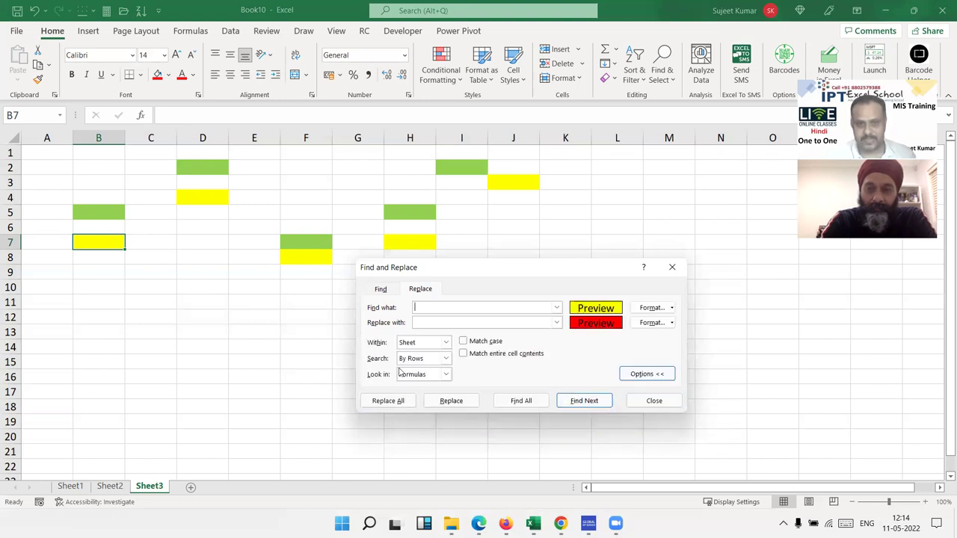
{"action": "left_click", "coordinate": [445, 343]}
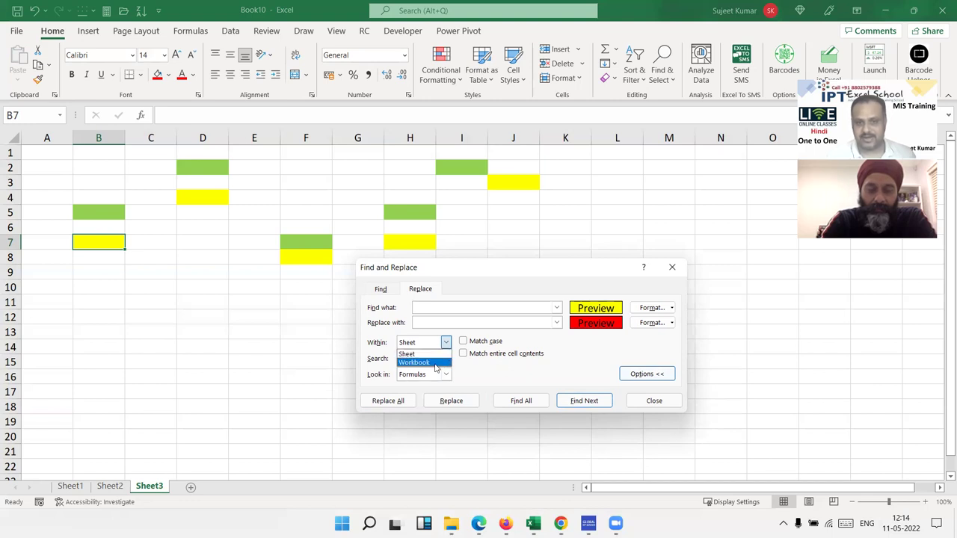
{"action": "left_click", "coordinate": [432, 362]}
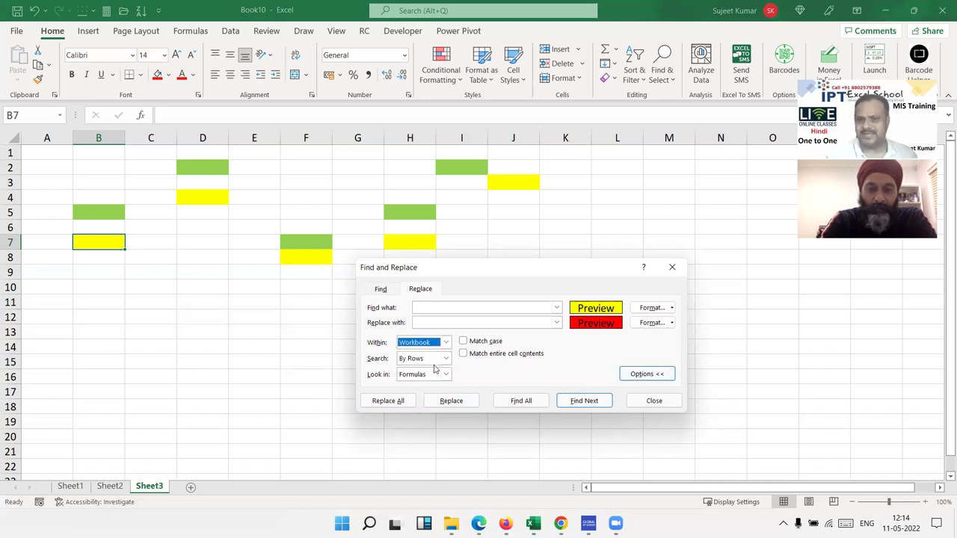
{"action": "left_click", "coordinate": [394, 403]}
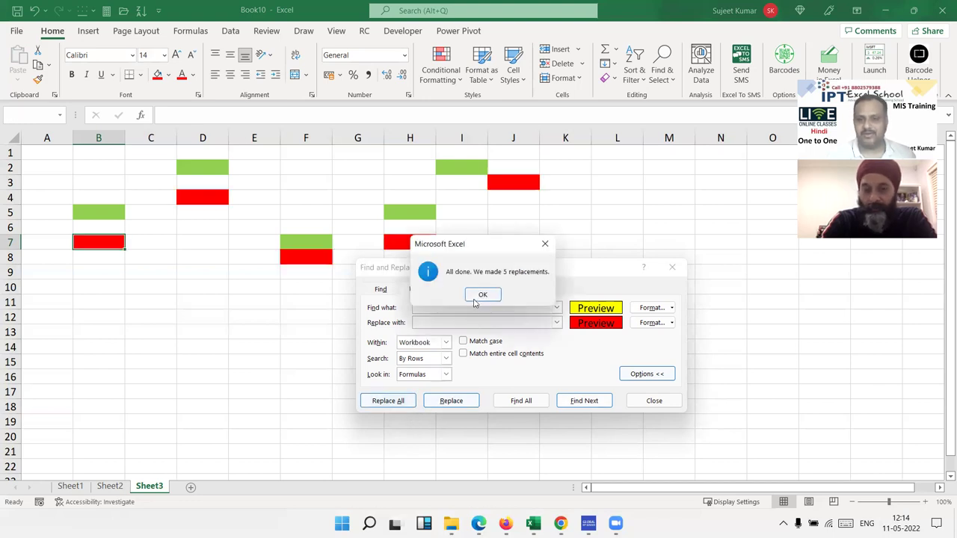
{"action": "left_click", "coordinate": [478, 296]}
{"action": "left_click", "coordinate": [669, 404]}
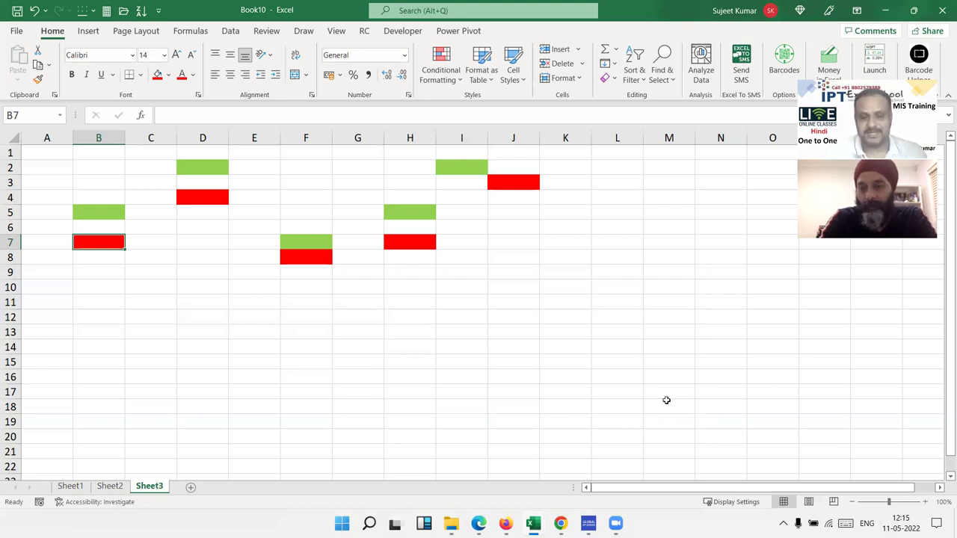
Open the SData workbook and copy its data table starting at A1.
{"action": "left_click", "coordinate": [192, 487]}
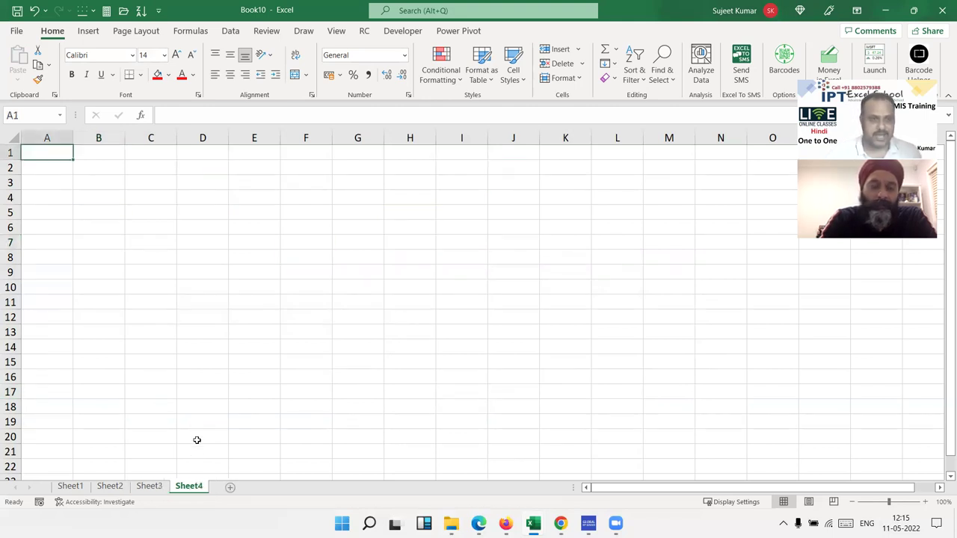
{"action": "left_click", "coordinate": [16, 31]}
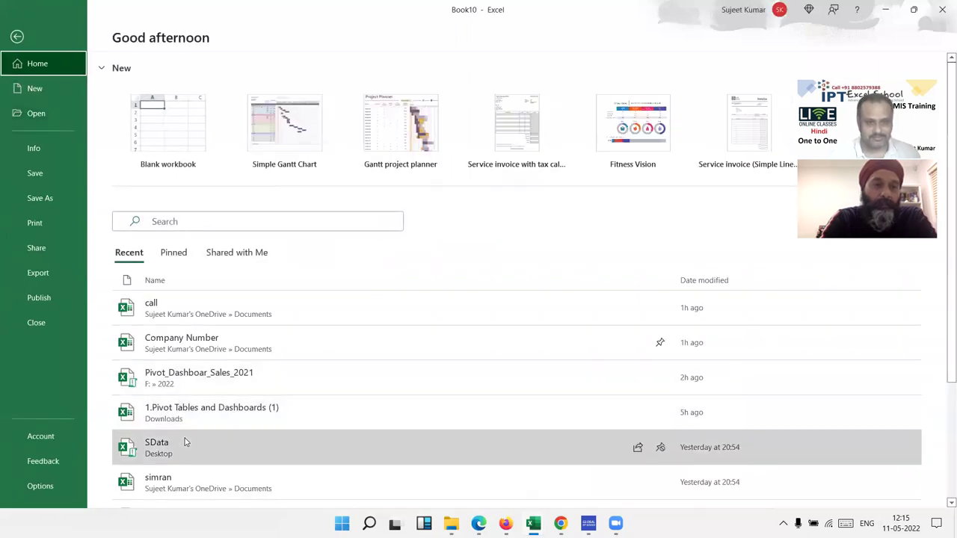
{"action": "left_click", "coordinate": [184, 441]}
{"action": "mouse_move", "coordinate": [66, 152]}
{"action": "left_mouse_down"}
{"action": "mouse_move", "coordinate": [934, 423]}
{"action": "mouse_move", "coordinate": [934, 451]}
{"action": "left_mouse_up"}
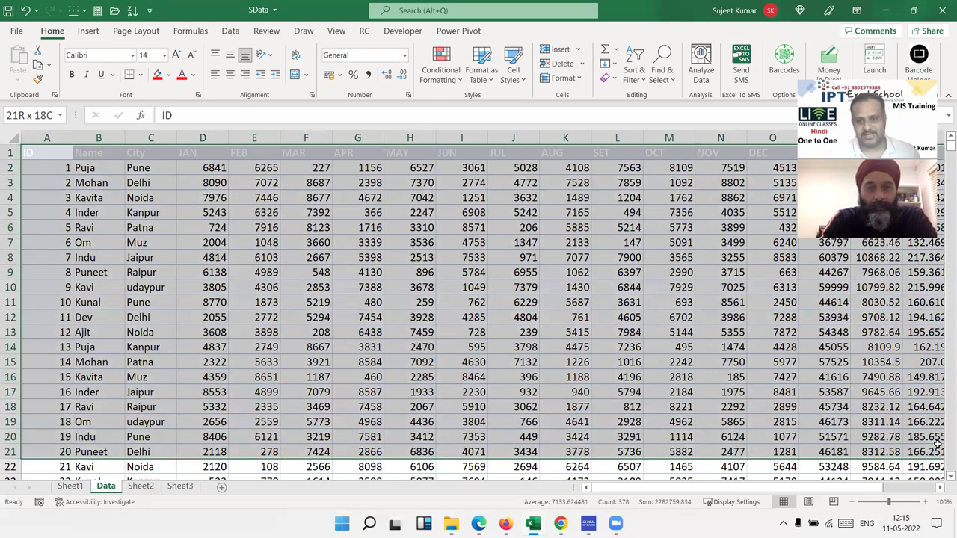
{"action": "key", "text": "ctrl+c"}
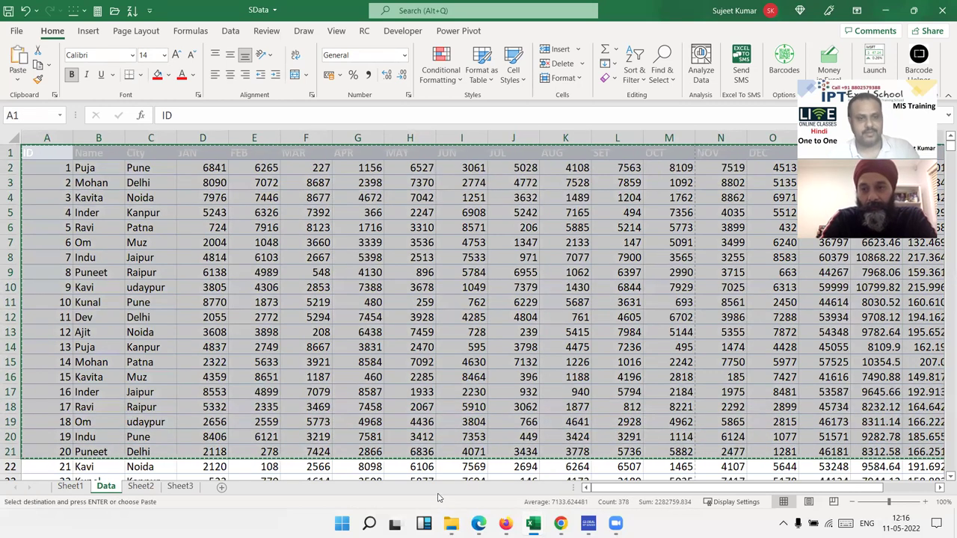
Paste the data into Sheet1 of Book11 and select row 4.
{"action": "key", "text": "ctrl+Tab"}
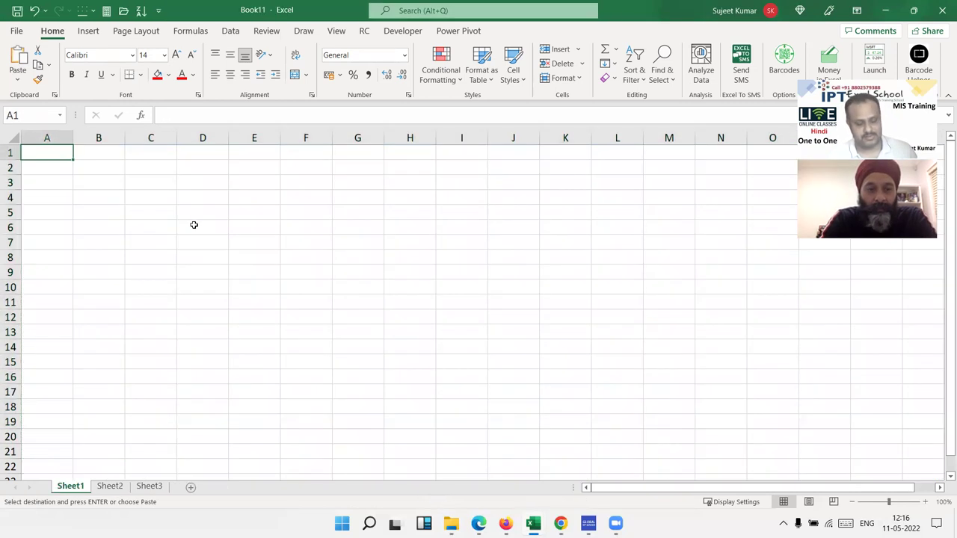
{"action": "key", "text": "ctrl+v"}
{"action": "left_click", "coordinate": [196, 228]}
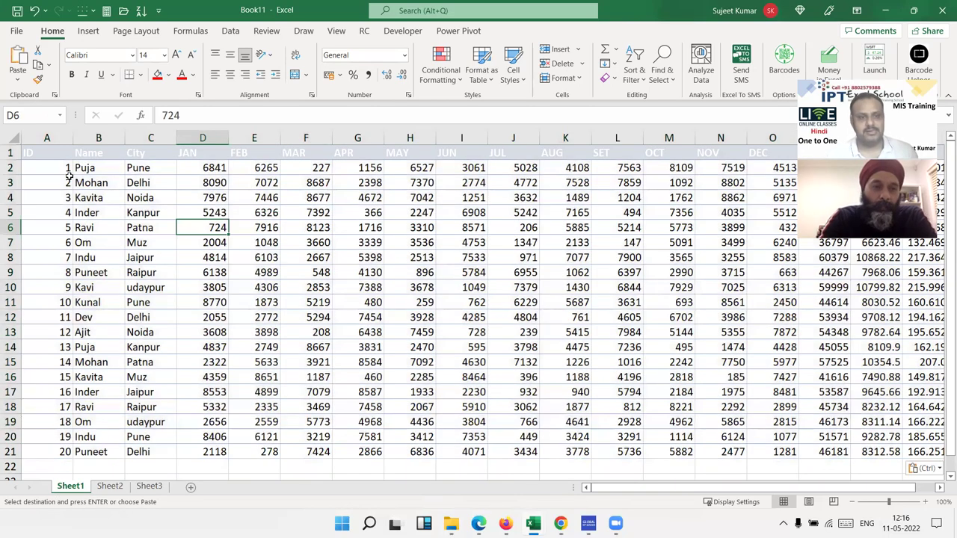
{"action": "left_click", "coordinate": [53, 153]}
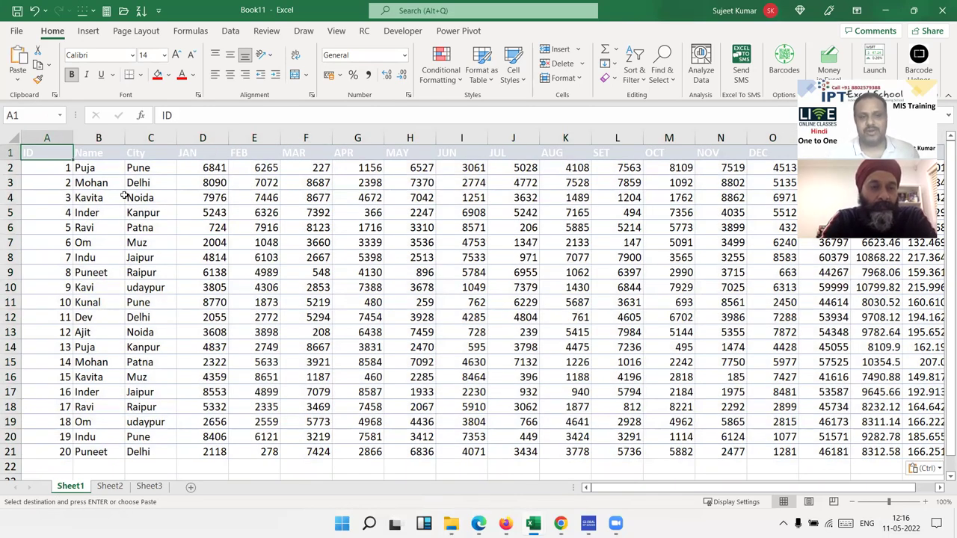
{"action": "key", "text": "ctrl+Down"}
{"action": "key", "text": "Up"}
{"action": "key", "text": "ctrl+Up"}
{"action": "key", "text": "Down"}
{"action": "key", "text": "Down"}
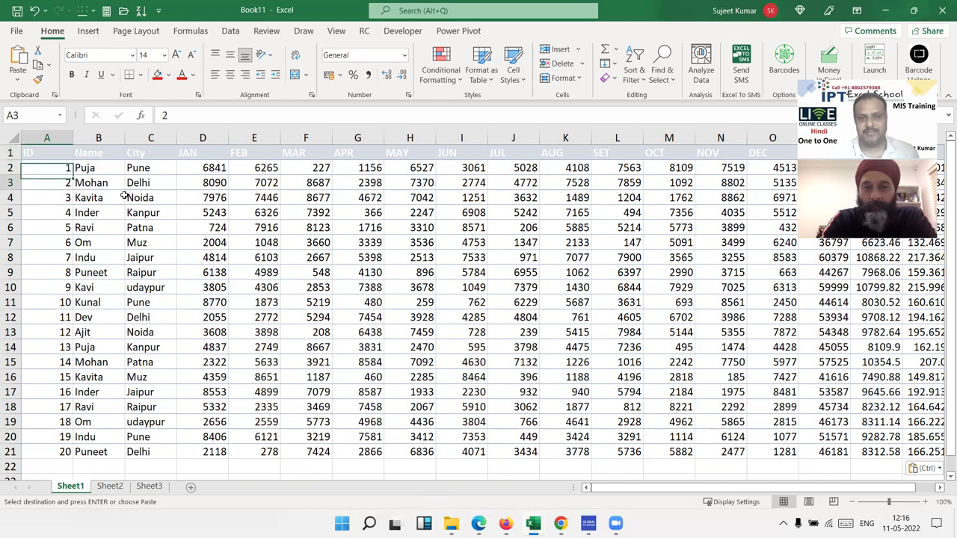
{"action": "key", "text": "Down"}
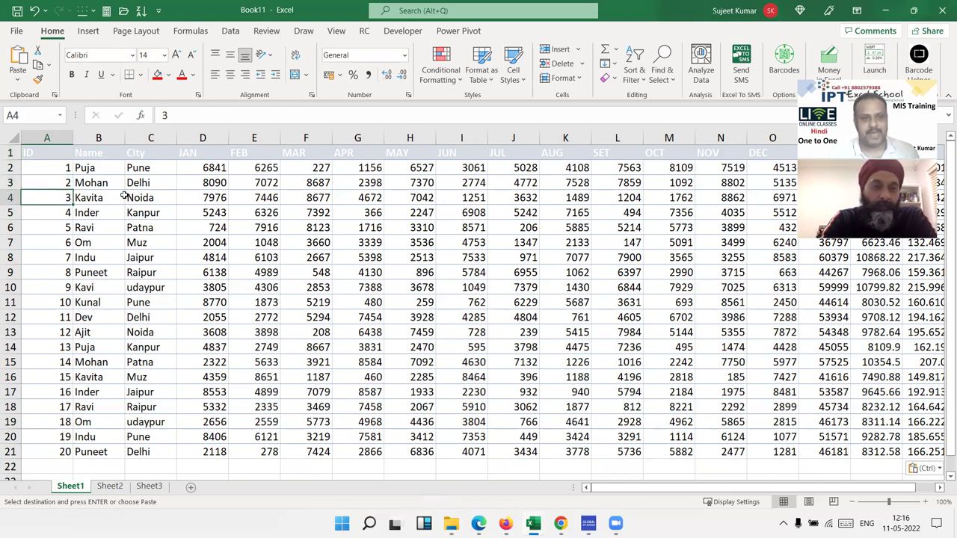
{"action": "key", "text": "shift+space"}
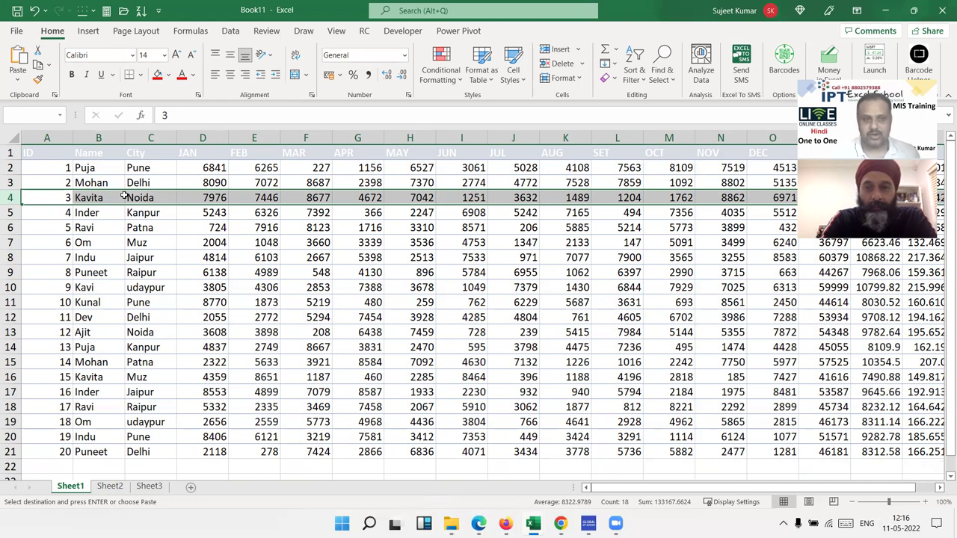
Insert a blank row 4 and label it Total.
{"action": "key", "text": "ctrl+plus"}
{"action": "type", "text": "Total"}
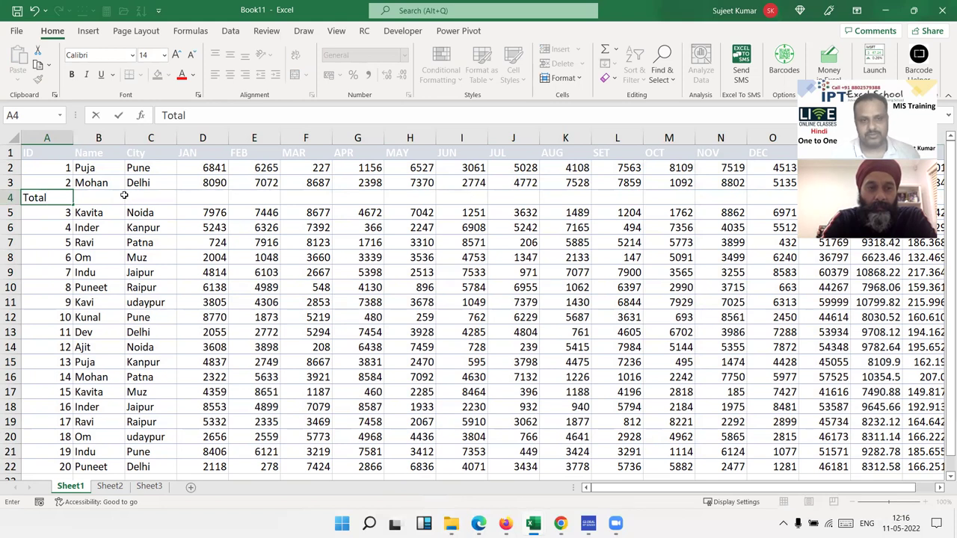
{"action": "key", "text": "Tab"}
{"action": "key", "text": "Tab"}
{"action": "key", "text": "Tab"}
{"action": "key", "text": "shift+Right"}
{"action": "key", "text": "shift+Right"}
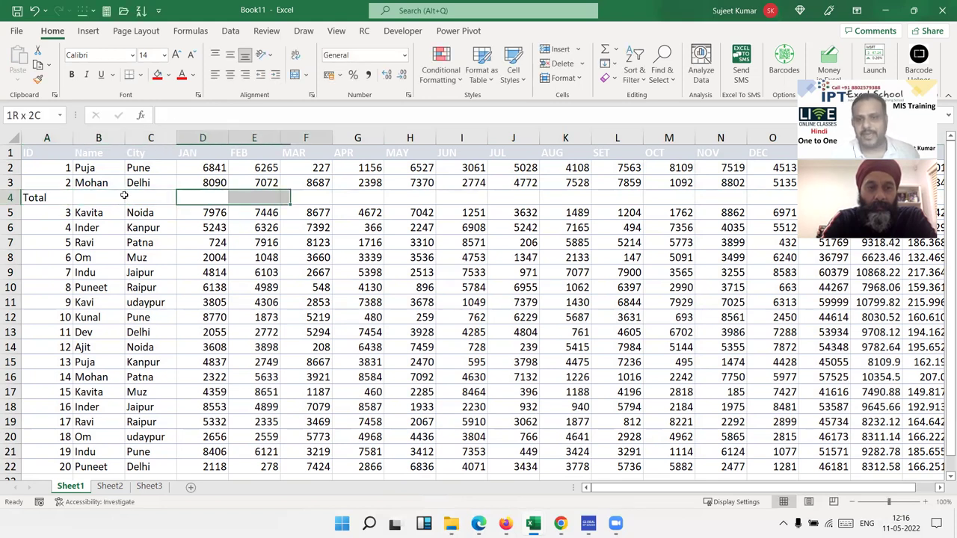
{"action": "key", "text": "shift+Right"}
{"action": "key", "text": "shift+Right"}
{"action": "key", "text": "shift+Right"}
{"action": "key", "text": "shift+Right"}
{"action": "key", "text": "shift+Right"}
{"action": "key", "text": "shift+Right"}
{"action": "key", "text": "shift+Left"}
{"action": "key", "text": "shift+Left"}
{"action": "key", "text": "shift+Left"}
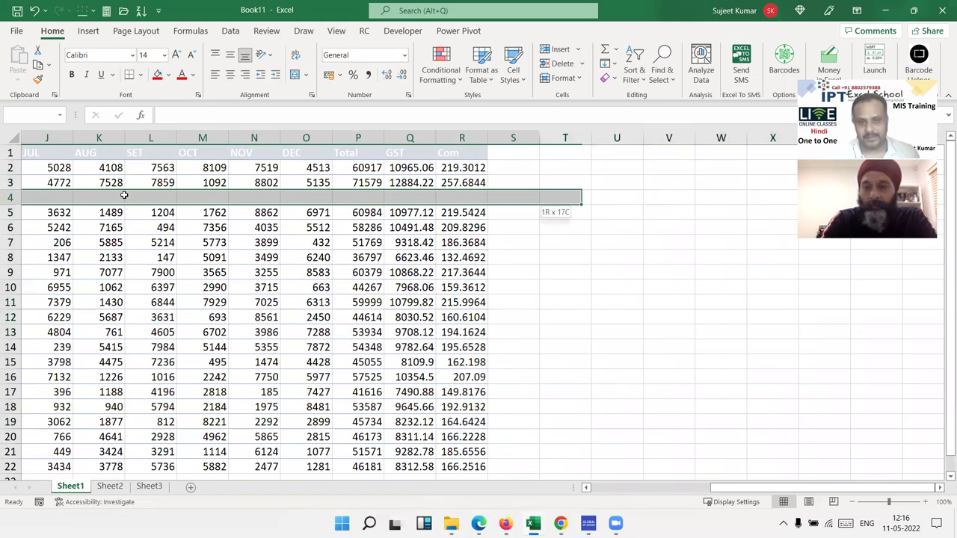
{"action": "key", "text": "shift+Left"}
{"action": "key", "text": "shift+Left"}
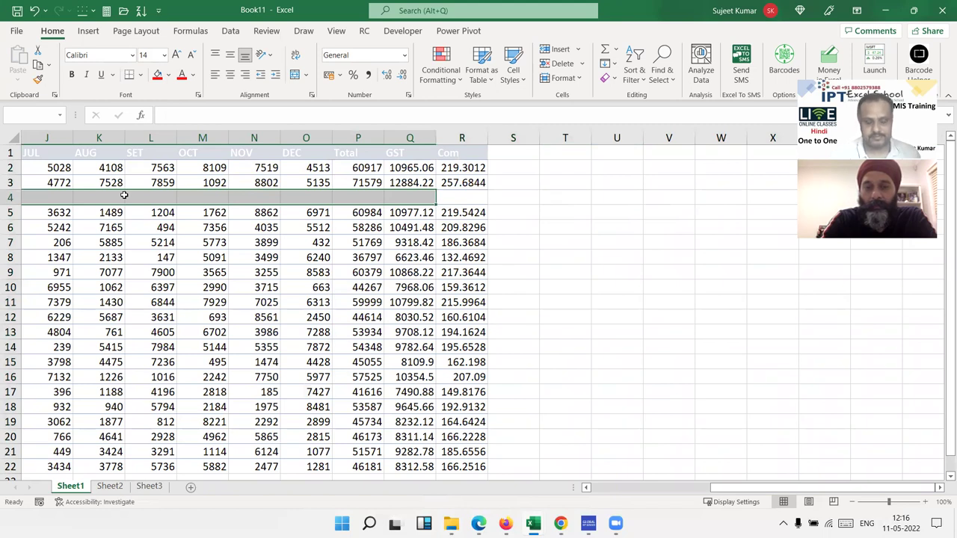
{"action": "key", "text": "Left"}
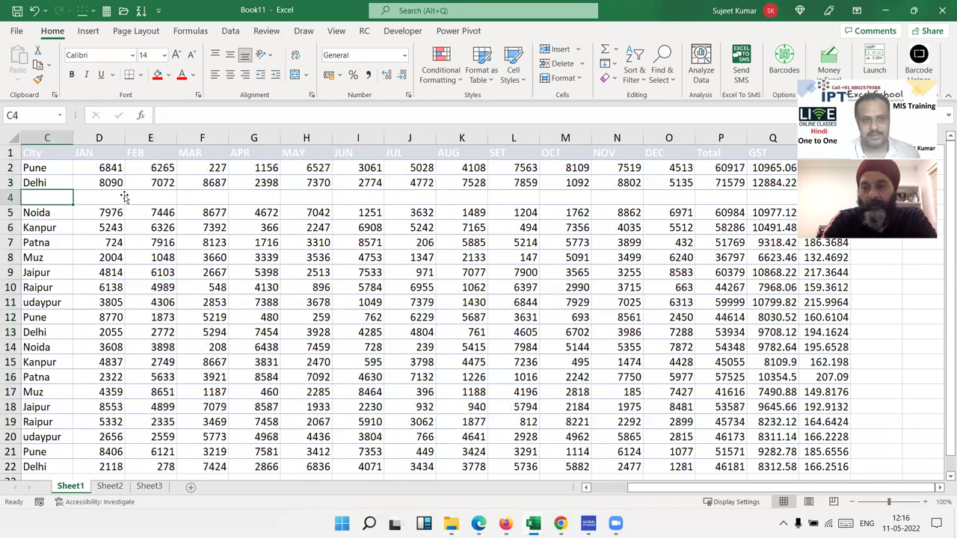
AutoSum D2:D3 into D4 and copy the formula across E4:R4.
{"action": "left_click", "coordinate": [120, 197]}
{"action": "key", "text": "alt+equal"}
{"action": "key", "text": "Return"}
{"action": "left_click", "coordinate": [120, 197]}
{"action": "key", "text": "ctrl+c"}
{"action": "left_click", "coordinate": [126, 197]}
{"action": "key", "text": "shift+Right"}
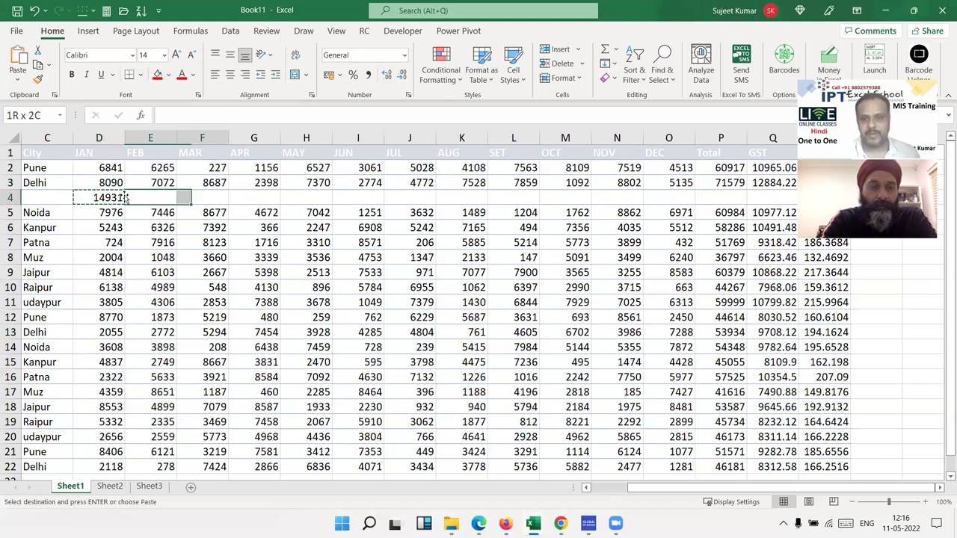
{"action": "key", "text": "shift+Right"}
{"action": "key", "text": "shift+Right"}
{"action": "key", "text": "shift+Right"}
{"action": "key", "text": "shift+Right"}
{"action": "key", "text": "shift+Left"}
{"action": "key", "text": "shift+Left"}
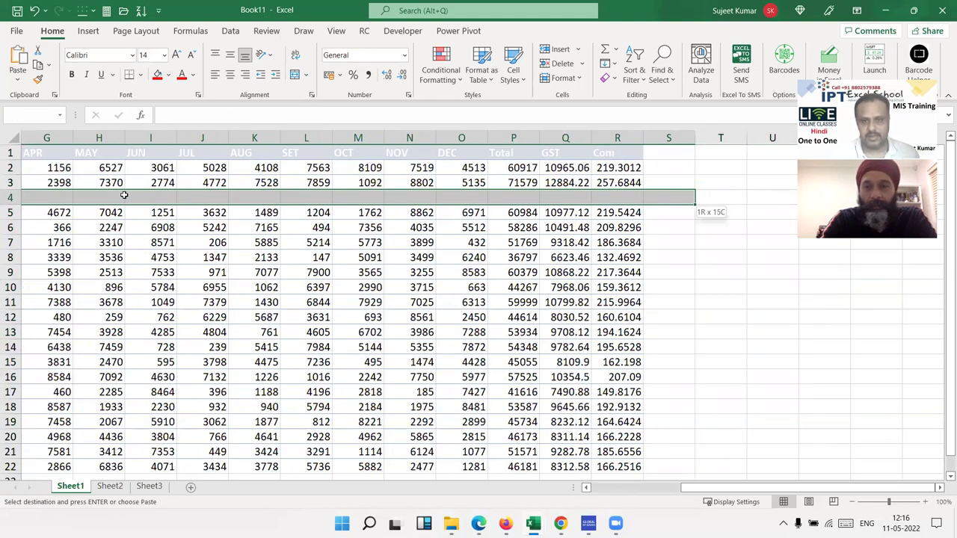
{"action": "key", "text": "shift+Left"}
{"action": "key", "text": "ctrl+v"}
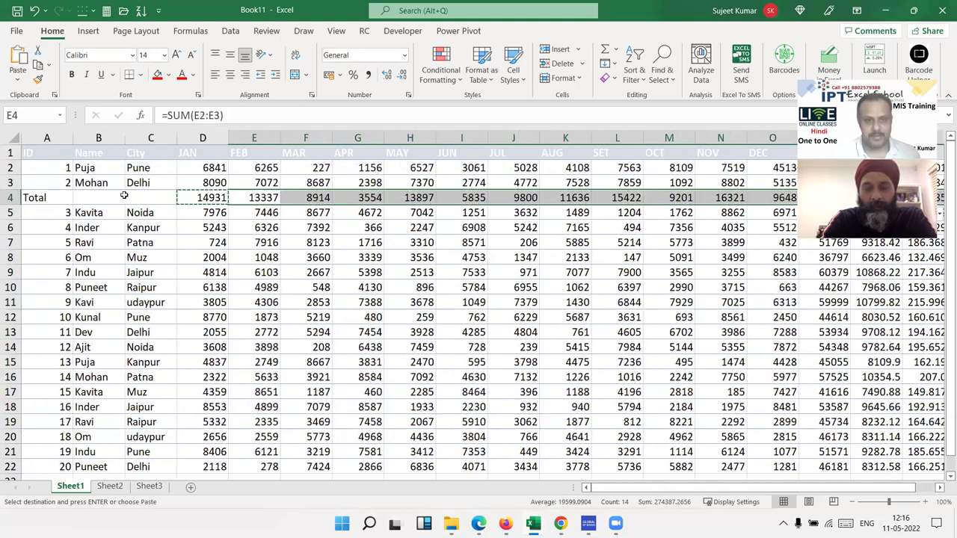
{"action": "key", "text": "Escape"}
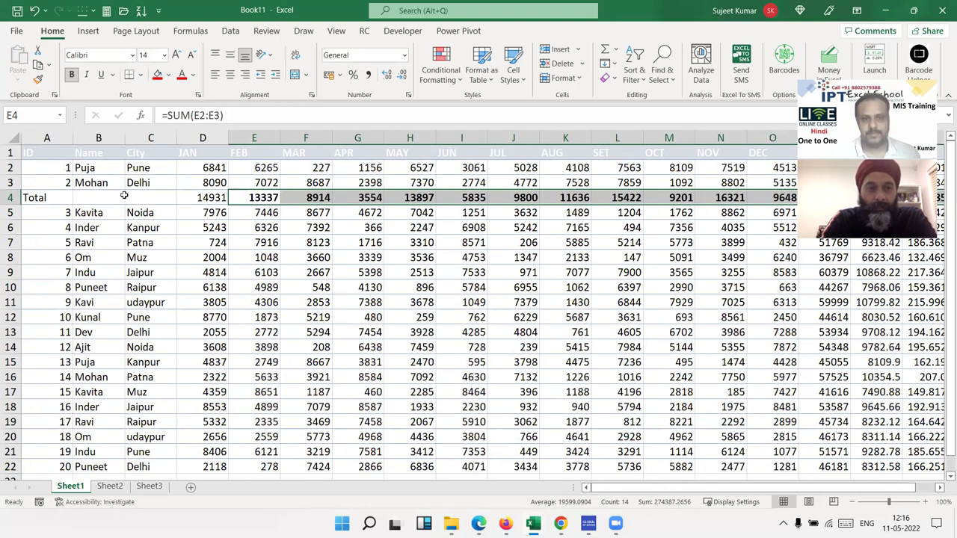
Move back to the top of the table and select the first two records' names.
{"action": "key", "text": "Down"}
{"action": "key", "text": "Left"}
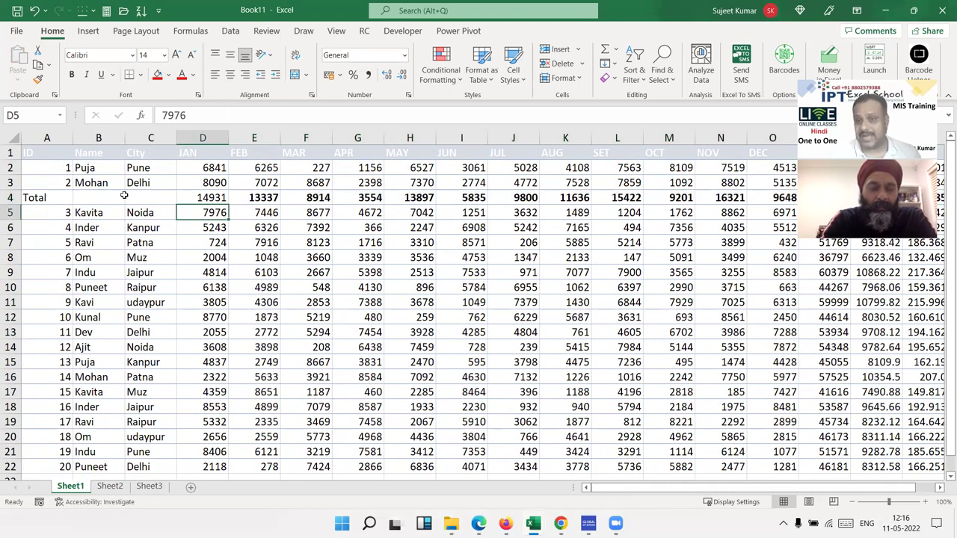
{"action": "key", "text": "Left"}
{"action": "key", "text": "Left"}
{"action": "key", "text": "Left"}
{"action": "key", "text": "Up"}
{"action": "key", "text": "Up"}
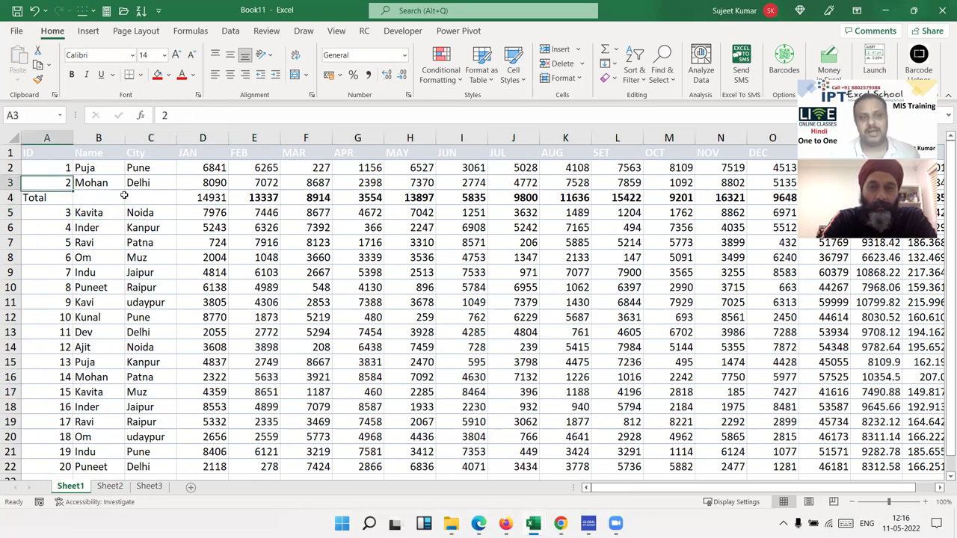
{"action": "key", "text": "Up"}
{"action": "key", "text": "Up"}
{"action": "key", "text": "Down"}
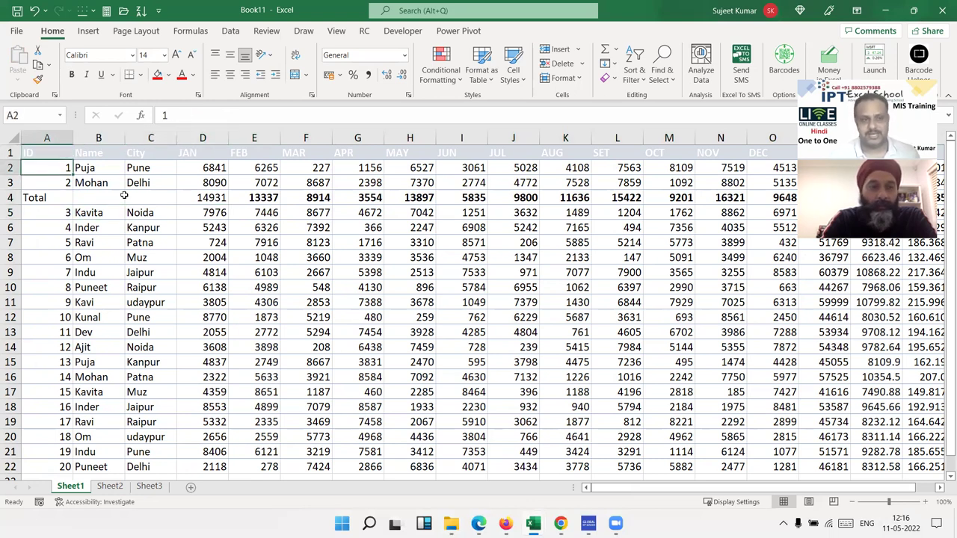
{"action": "key", "text": "Right"}
{"action": "key", "text": "shift+Down"}
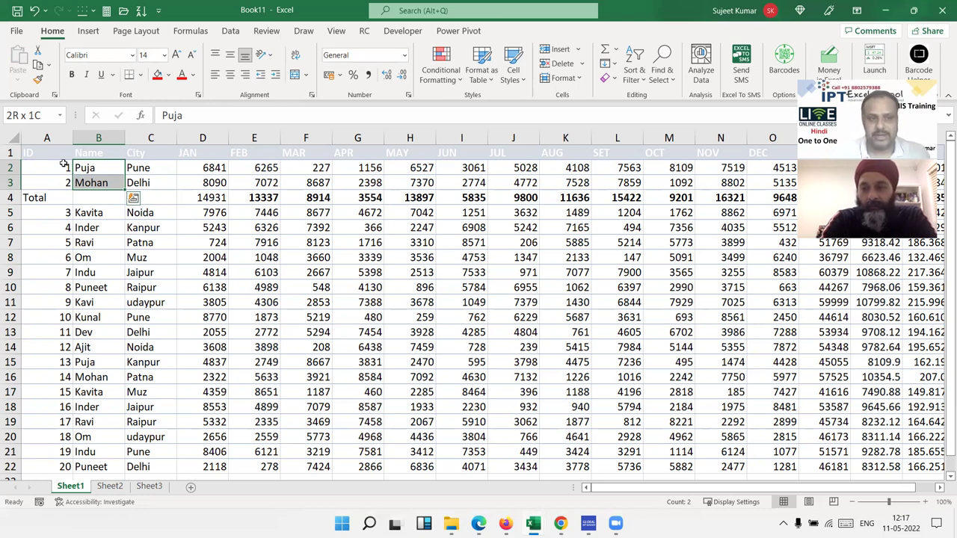
Select the first two IDs, several Total-row month cells, and the Total row's Name and City cells.
{"action": "left_click_drag", "start_coordinate": [63, 165], "coordinate": [65, 186]}
{"action": "left_click_drag", "start_coordinate": [195, 197], "coordinate": [367, 198]}
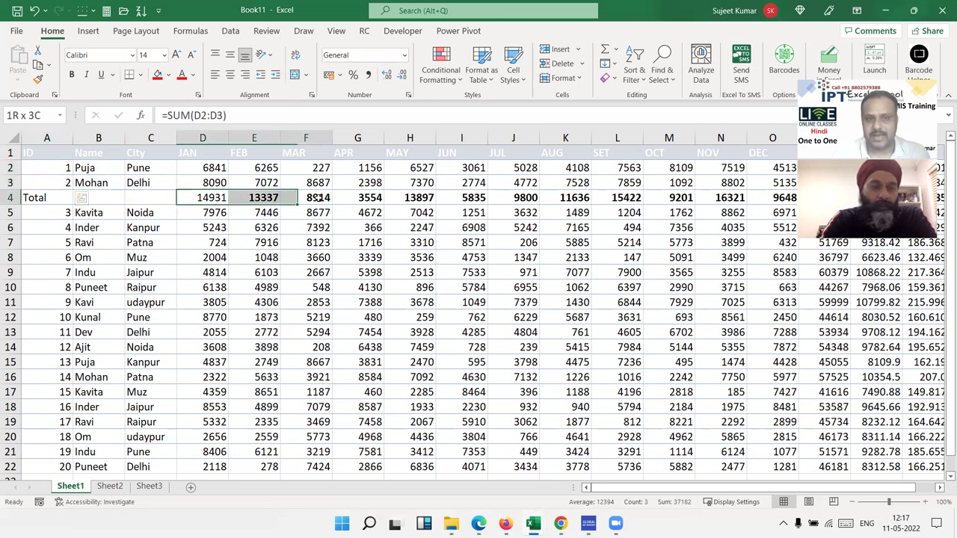
{"action": "left_click_drag", "start_coordinate": [80, 201], "coordinate": [429, 193]}
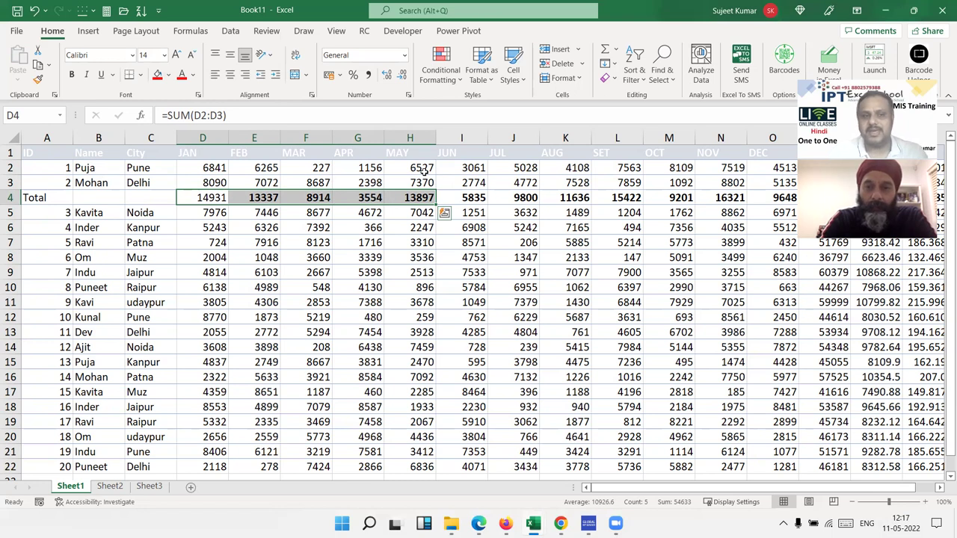
Insert a blank row at row 7 and mark D7:G7 in it.
{"action": "key", "text": "Down"}
{"action": "key", "text": "Down"}
{"action": "key", "text": "Down"}
{"action": "key", "text": "Up"}
{"action": "key", "text": "Down"}
{"action": "key", "text": "shift+space"}
{"action": "key", "text": "ctrl+shift+plus"}
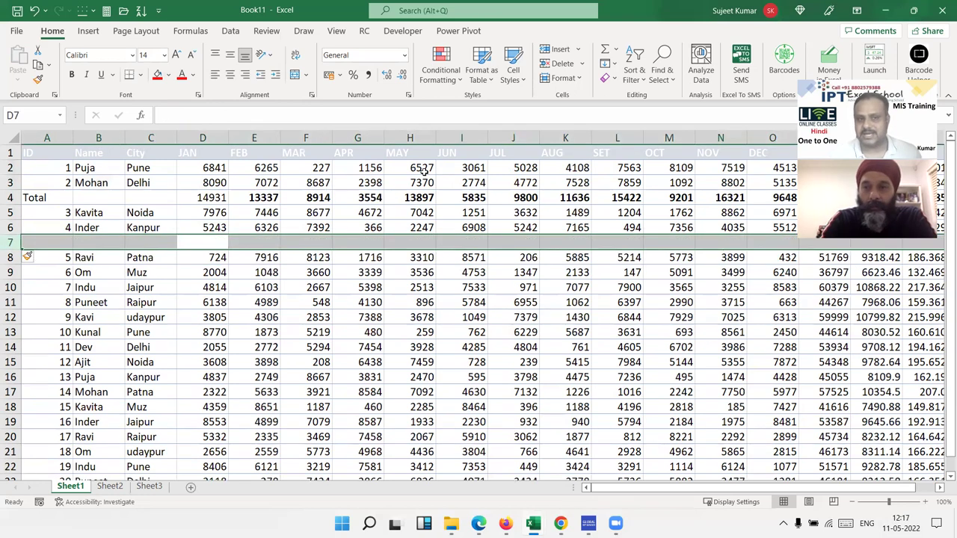
{"action": "key", "text": "shift+Right"}
{"action": "key", "text": "shift+Right"}
{"action": "key", "text": "shift+Right"}
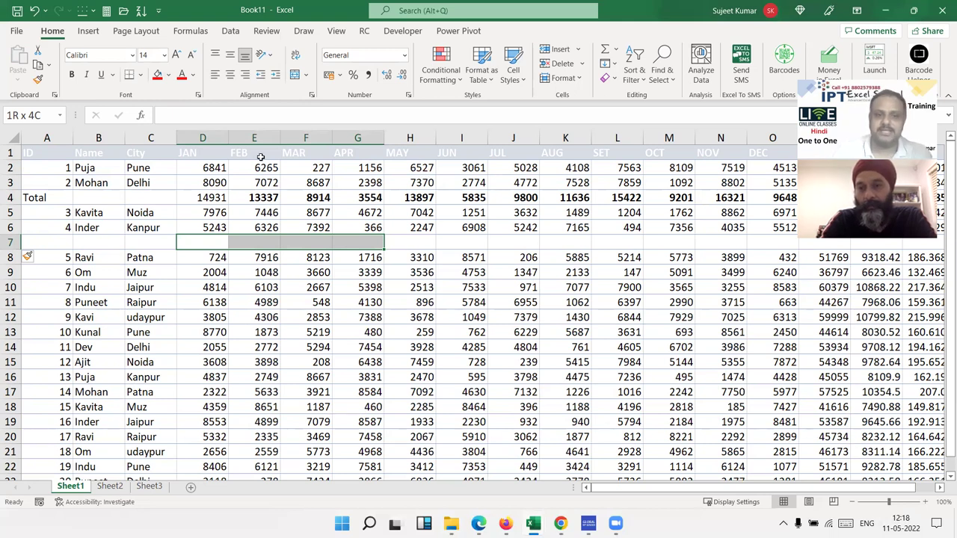
{"action": "left_click_drag", "start_coordinate": [205, 159], "coordinate": [530, 152]}
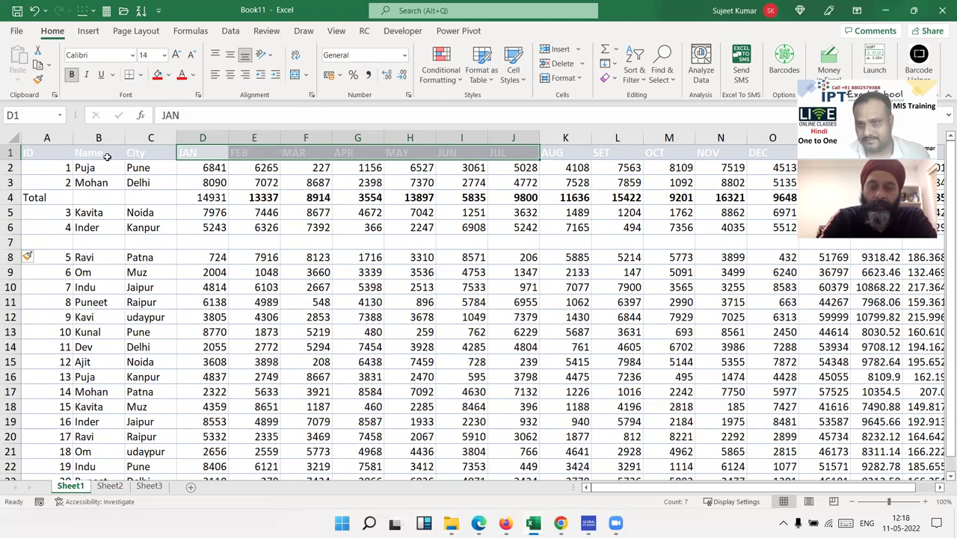
Select the Total label in A4 and cancel an attempted Create Table.
{"action": "left_click", "coordinate": [76, 179]}
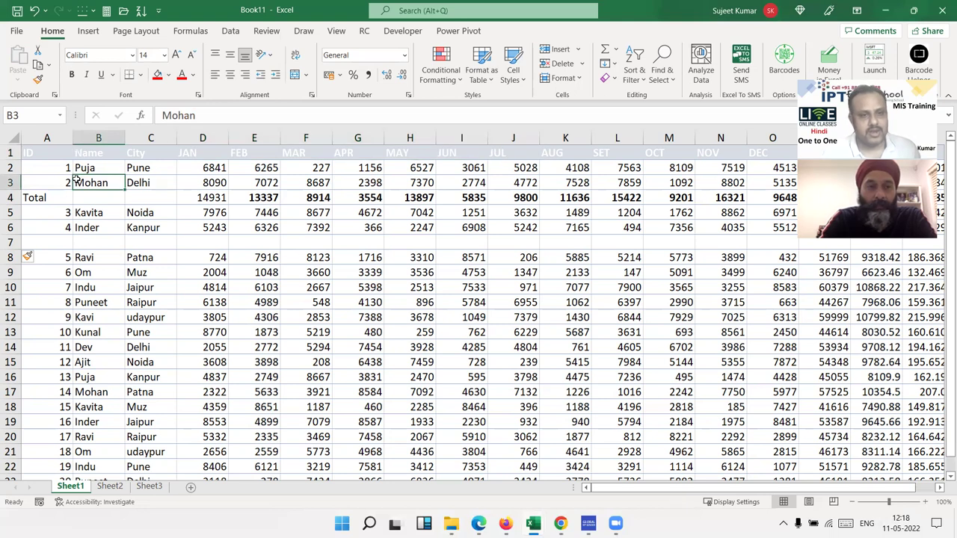
{"action": "left_click", "coordinate": [65, 203]}
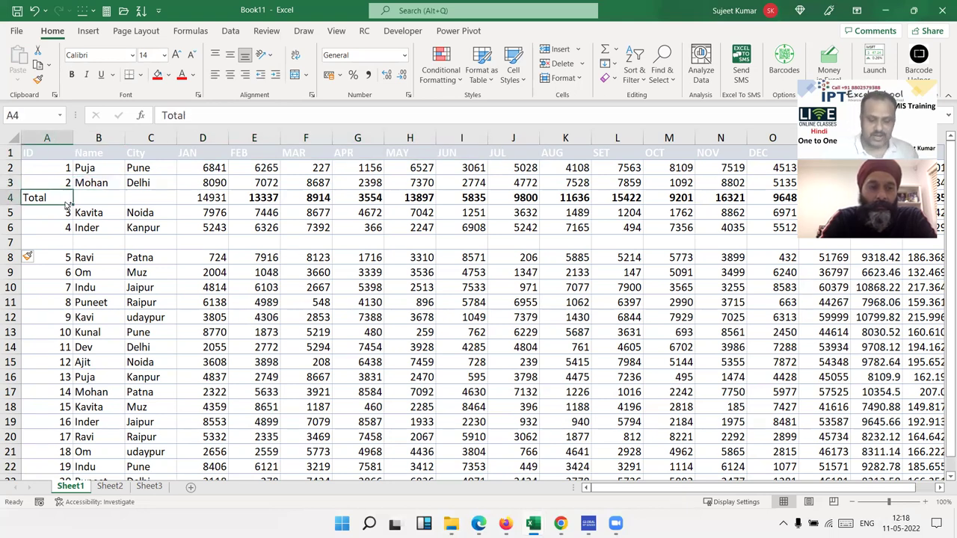
{"action": "key", "text": "ctrl+t"}
{"action": "key", "text": "Escape"}
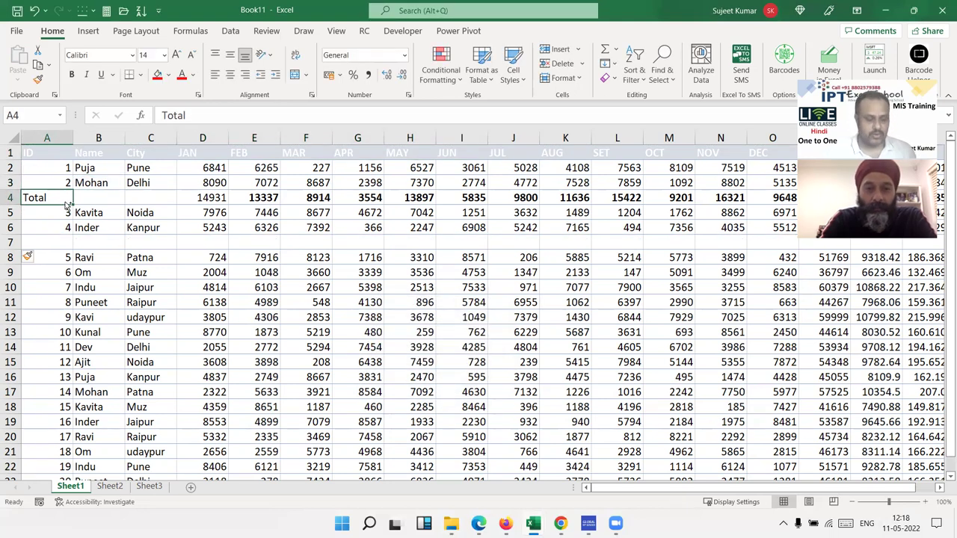
Delete the blank row 7 and the Total row 4, leaving the records continuous.
{"action": "key", "text": "ctrl+minus"}
{"action": "key", "text": "ctrl+z"}
{"action": "key", "text": "ctrl+z"}
{"action": "key", "text": "ctrl+z"}
{"action": "key", "text": "ctrl+z"}
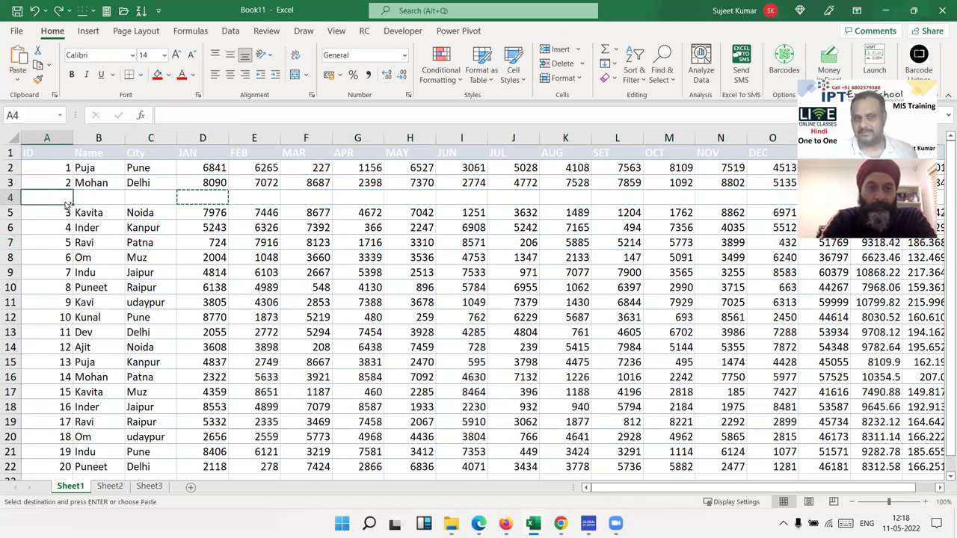
{"action": "key", "text": "shift+space"}
{"action": "key", "text": "ctrl+minus"}
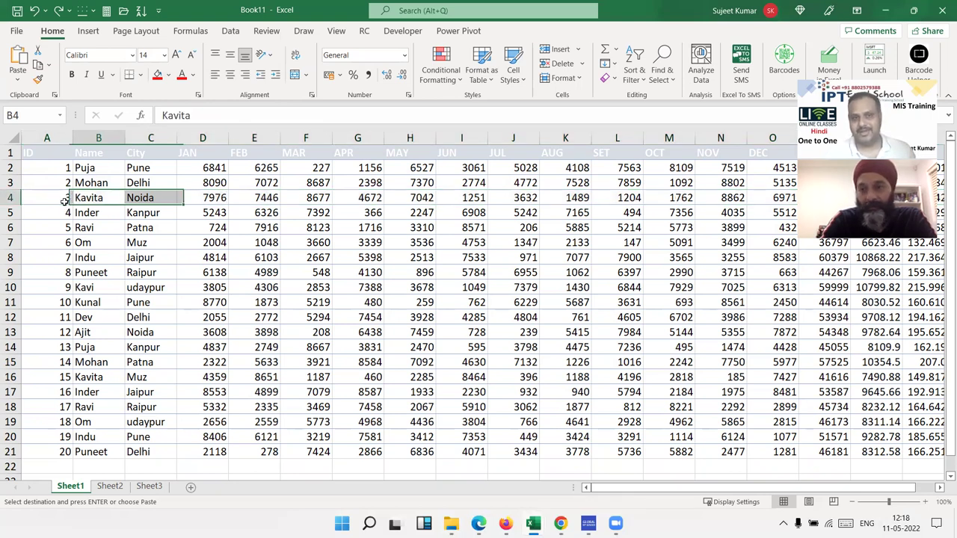
{"action": "key", "text": "Right"}
{"action": "key", "text": "Up"}
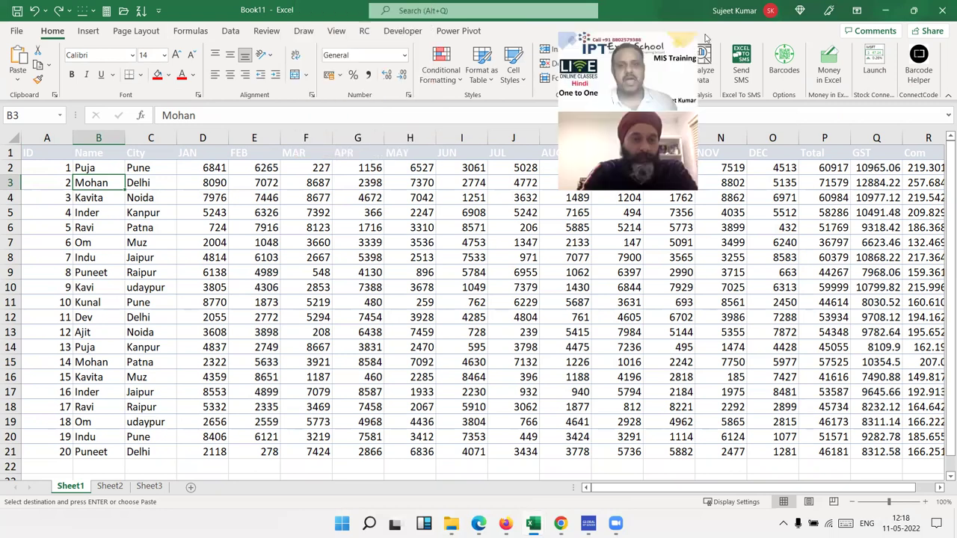
Add an Sr header in S1, enter 1 in S2 and S3, and put =S2+1 in S4.
{"action": "left_click", "coordinate": [342, 152]}
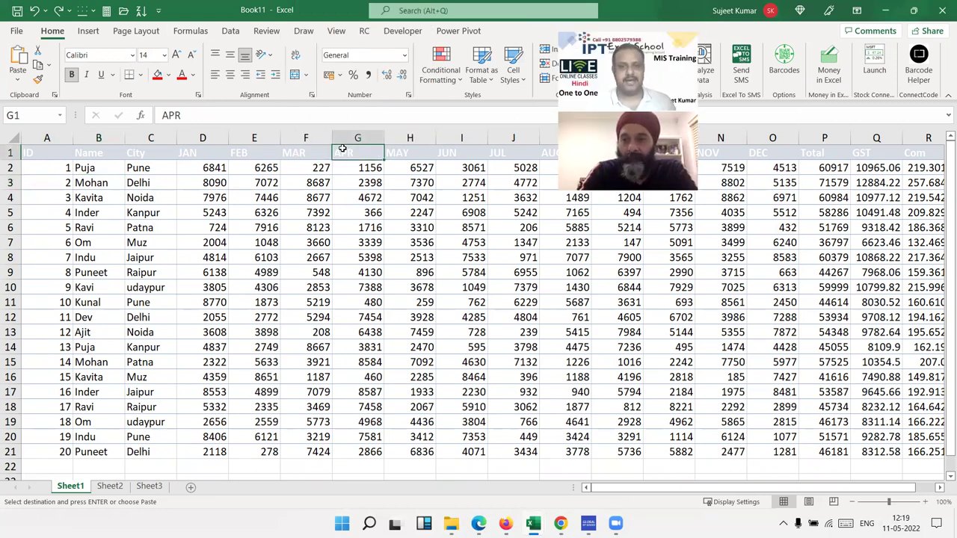
{"action": "key", "text": "ctrl+Right"}
{"action": "key", "text": "Right"}
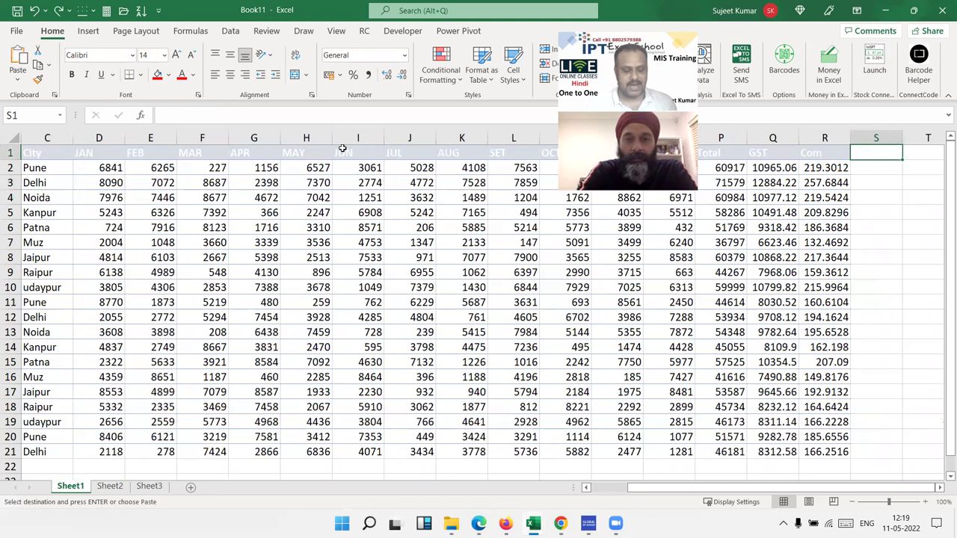
{"action": "type", "text": "Sr"}
{"action": "key", "text": "Return"}
{"action": "type", "text": "1"}
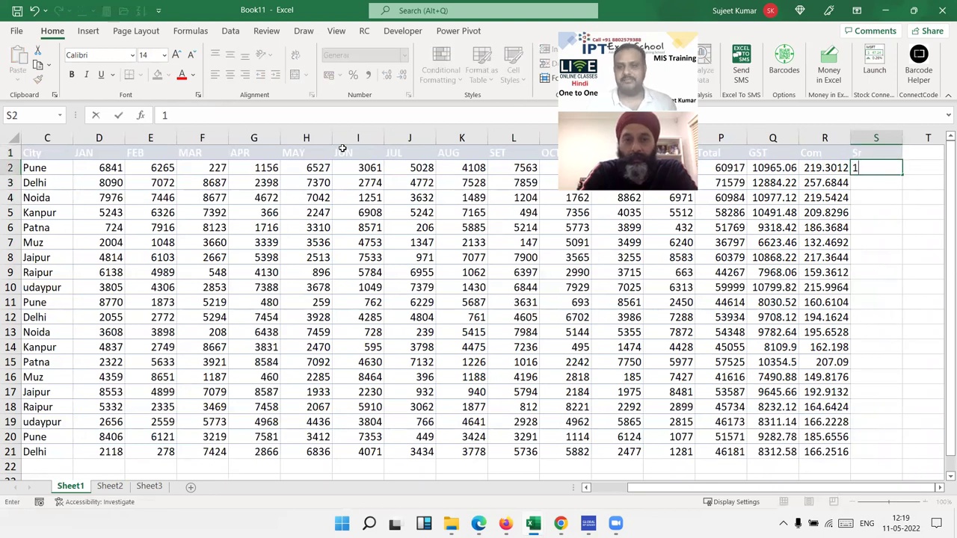
{"action": "key", "text": "Return"}
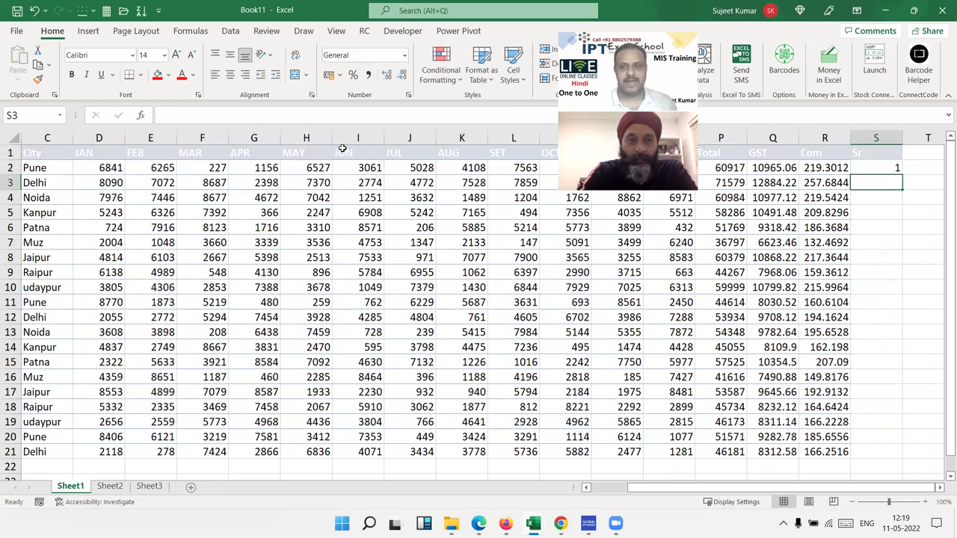
{"action": "key", "text": "shift+Up"}
{"action": "key", "text": "ctrl+d"}
{"action": "key", "text": "Down"}
{"action": "type", "text": "="}
{"action": "key", "text": "Up"}
{"action": "key", "text": "Up"}
{"action": "key", "text": "Up"}
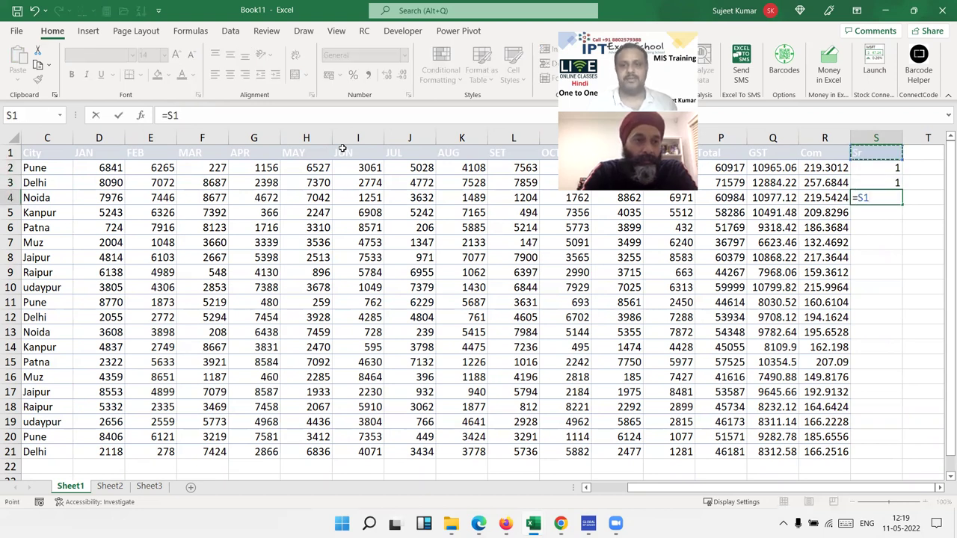
{"action": "key", "text": "Down"}
{"action": "key", "text": "ctrl+Return"}
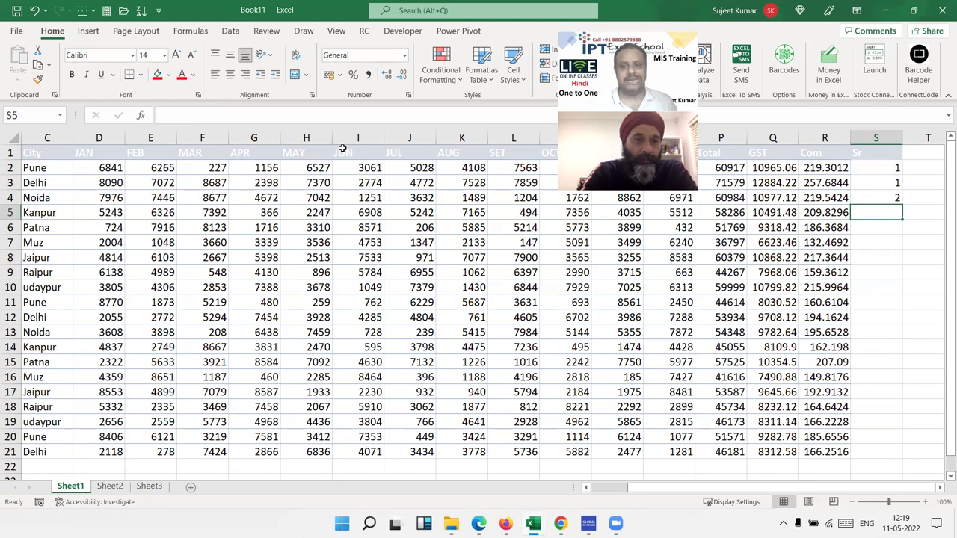
Fill the pairing formula down to S21 and paste S2:S21 back as plain values.
{"action": "double_click", "coordinate": [902, 204]}
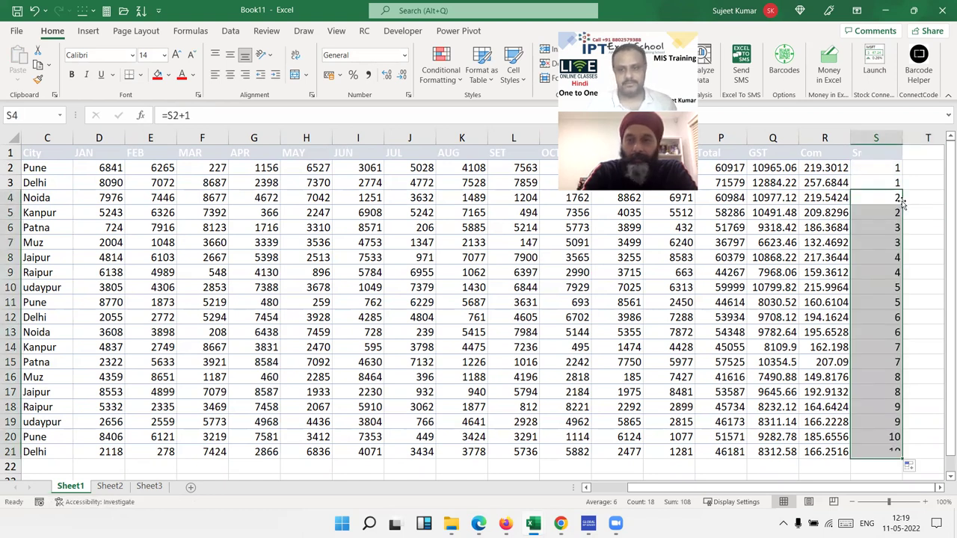
{"action": "key", "text": "Up"}
{"action": "key", "text": "Up"}
{"action": "key", "text": "ctrl+shift+Down"}
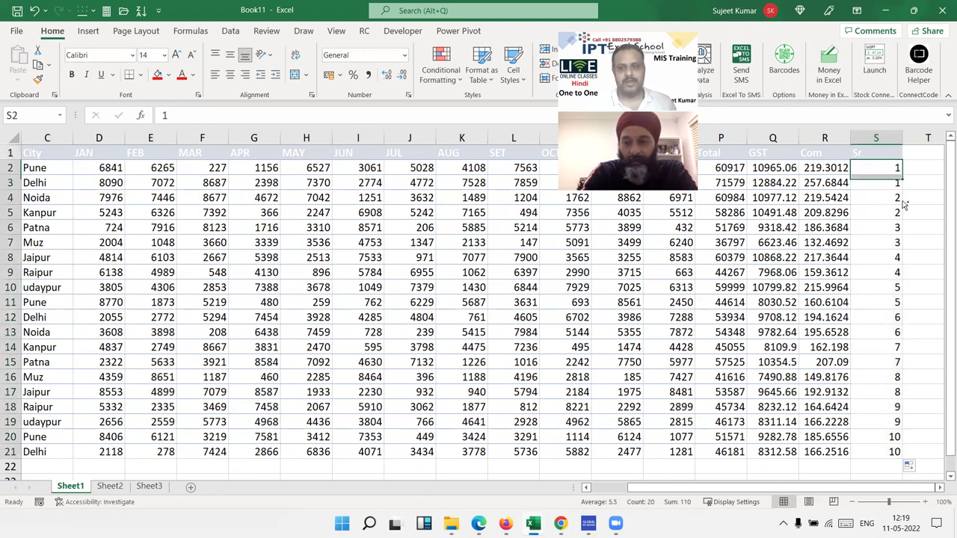
{"action": "key", "text": "ctrl+c"}
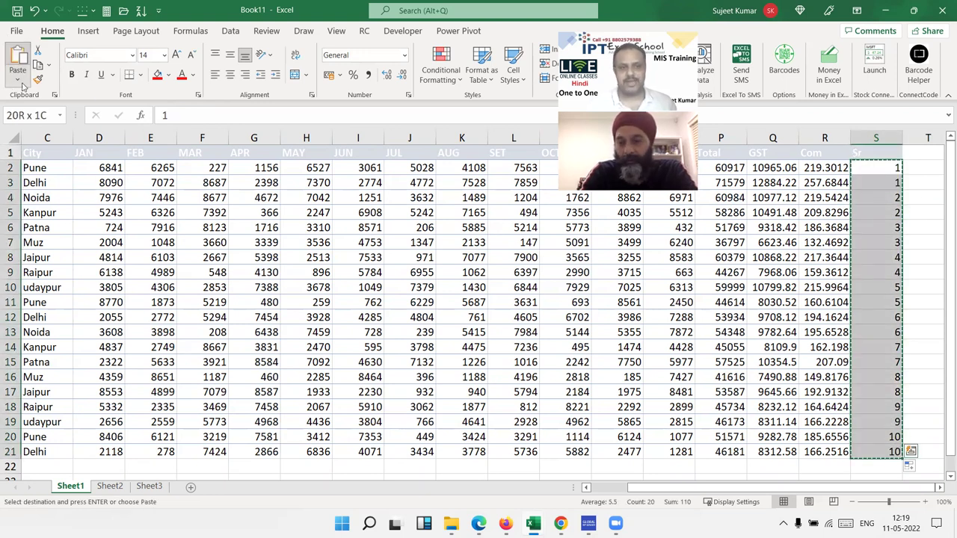
{"action": "left_click", "coordinate": [18, 78]}
{"action": "left_click", "coordinate": [12, 176]}
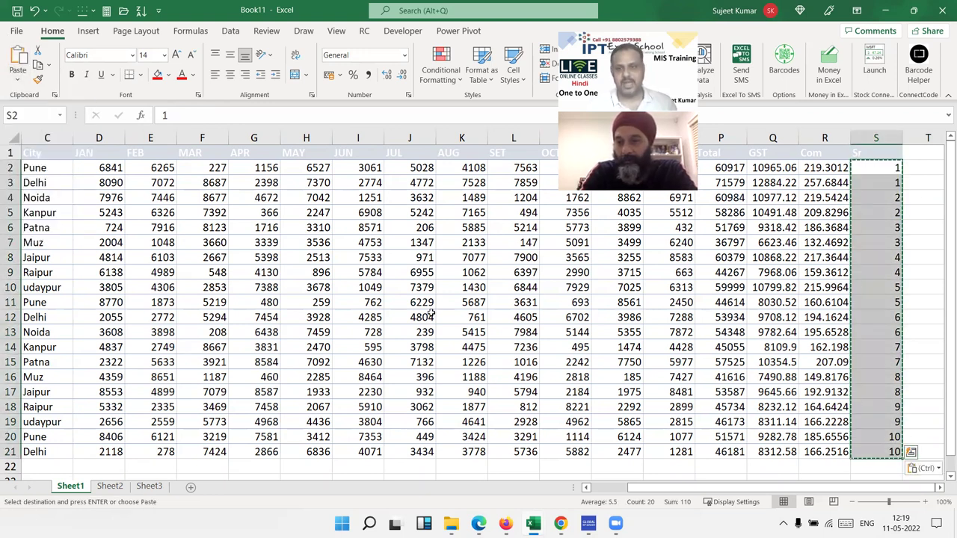
{"action": "left_click", "coordinate": [853, 466]}
Enter 1 and 2 in S22:S23 and extend the series to 10 in S31.
{"action": "type", "text": "1"}
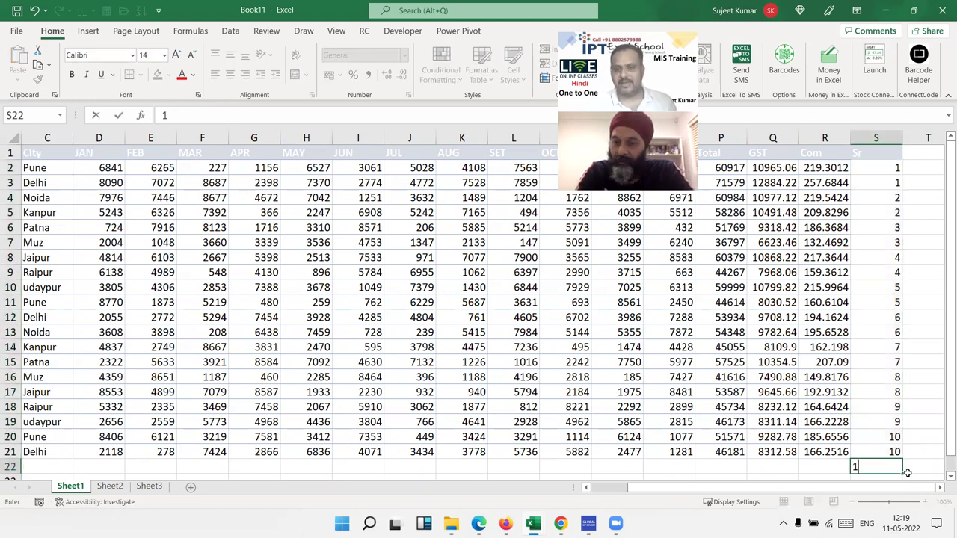
{"action": "key", "text": "Return"}
{"action": "type", "text": "2"}
{"action": "key", "text": "Return"}
{"action": "mouse_move", "coordinate": [876, 437]}
{"action": "left_mouse_down"}
{"action": "mouse_move", "coordinate": [876, 451]}
{"action": "mouse_move", "coordinate": [891, 368]}
{"action": "mouse_move", "coordinate": [892, 379]}
{"action": "left_mouse_up"}
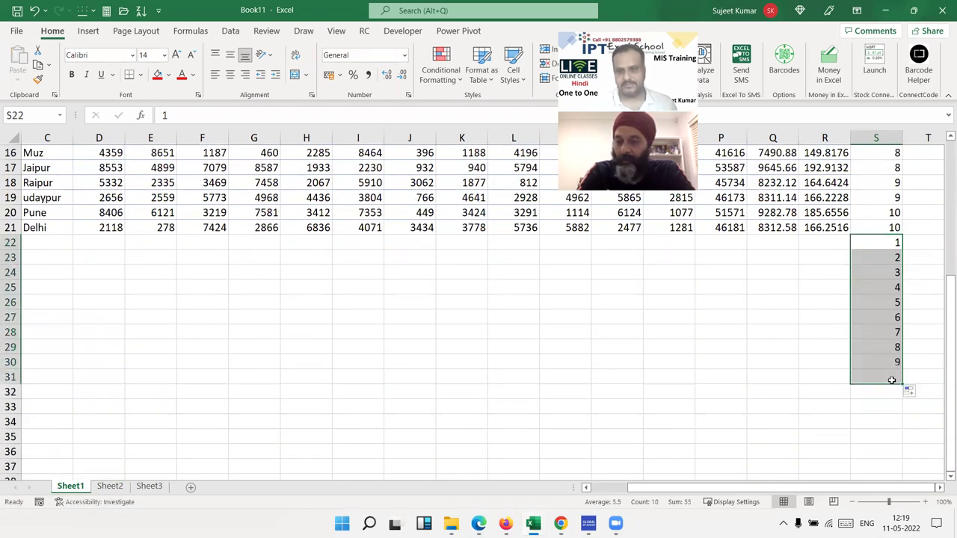
{"action": "left_click", "coordinate": [879, 384]}
Select the whole data block A1:S31 and scroll back through it.
{"action": "key", "text": "ctrl+a"}
{"action": "scroll", "coordinate": [875, 387], "scroll_direction": "up", "scroll_amount": 2}
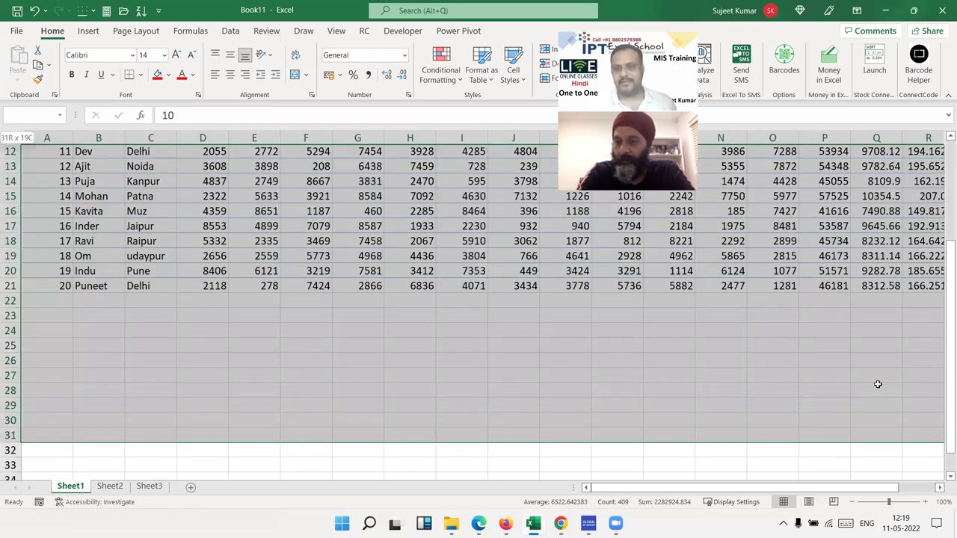
{"action": "scroll", "coordinate": [876, 386], "scroll_direction": "up", "scroll_amount": 2}
{"action": "scroll", "coordinate": [875, 388], "scroll_direction": "up", "scroll_amount": 1}
{"action": "left_click_drag", "start_coordinate": [747, 487], "coordinate": [781, 487]}
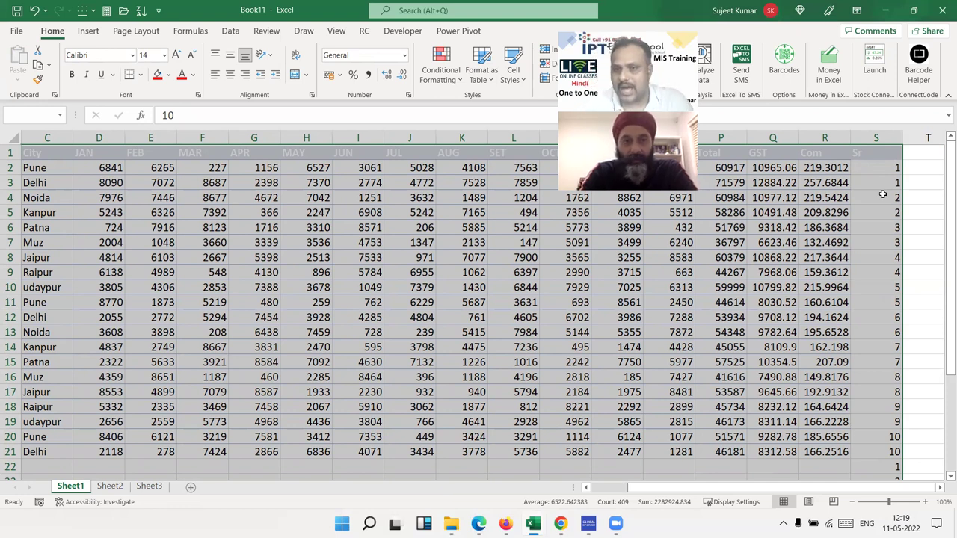
{"action": "scroll", "coordinate": [875, 272], "scroll_direction": "down", "scroll_amount": 3}
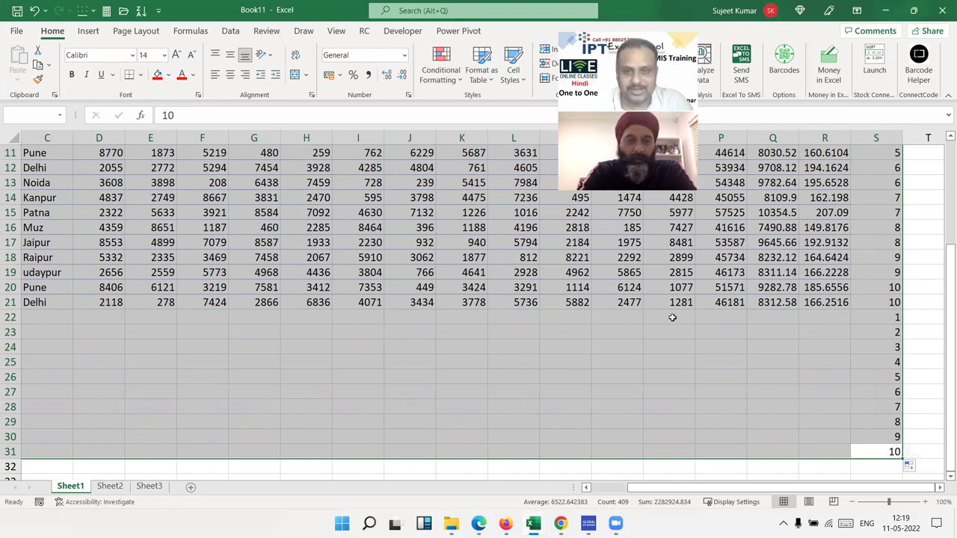
{"action": "scroll", "coordinate": [872, 219], "scroll_direction": "up", "scroll_amount": 3}
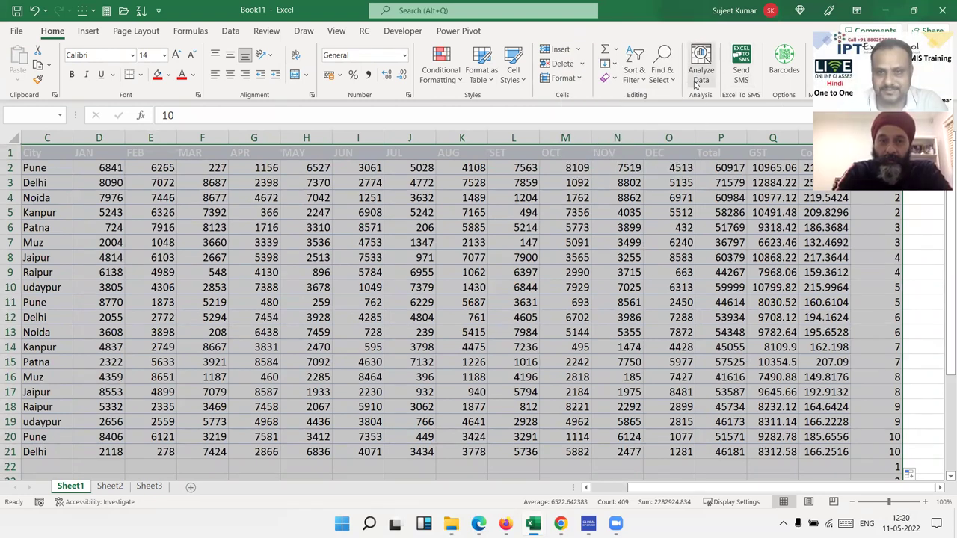
Custom-sort the table by the Sr column, smallest to largest.
{"action": "left_click", "coordinate": [633, 71]}
{"action": "left_click", "coordinate": [619, 153]}
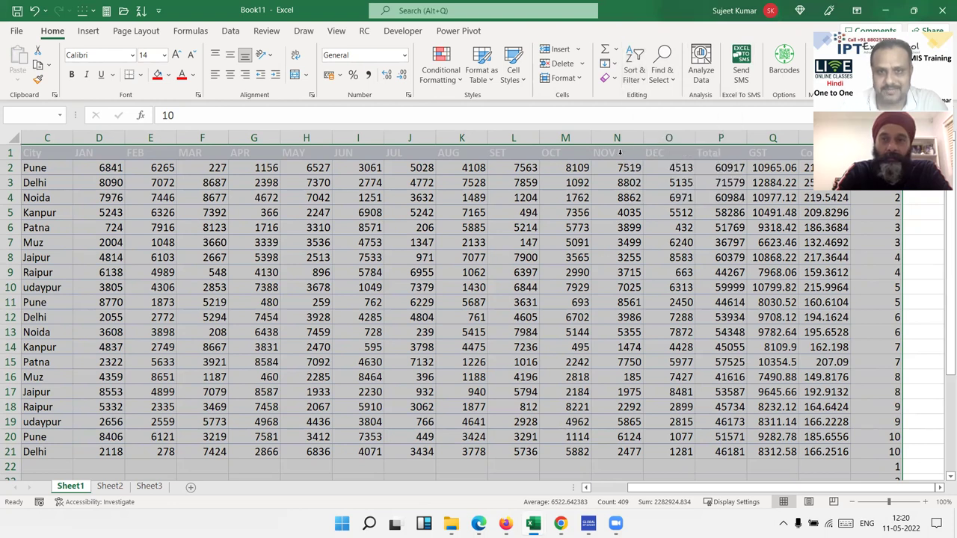
{"action": "left_click", "coordinate": [321, 299]}
{"action": "scroll", "coordinate": [304, 389], "scroll_direction": "down", "scroll_amount": 2}
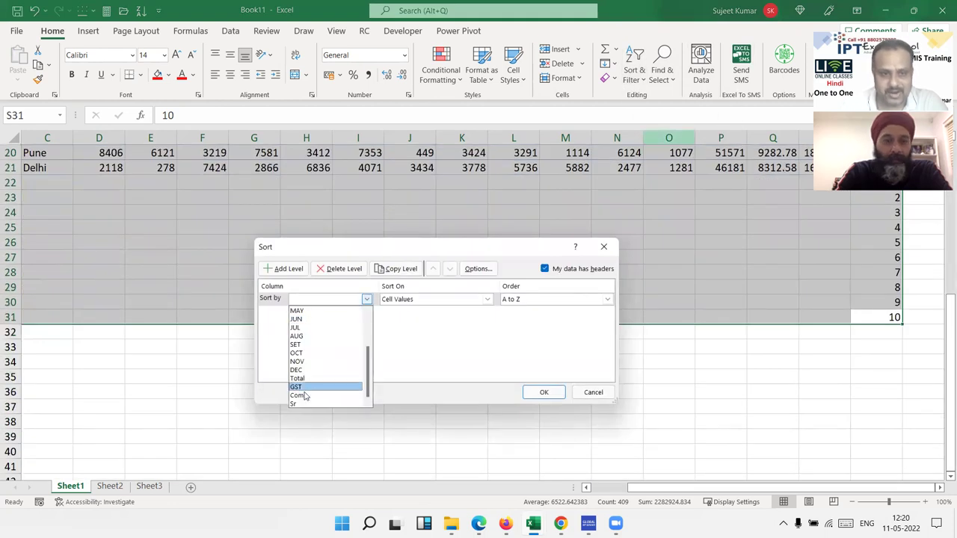
{"action": "left_click", "coordinate": [298, 404]}
{"action": "left_click", "coordinate": [543, 392]}
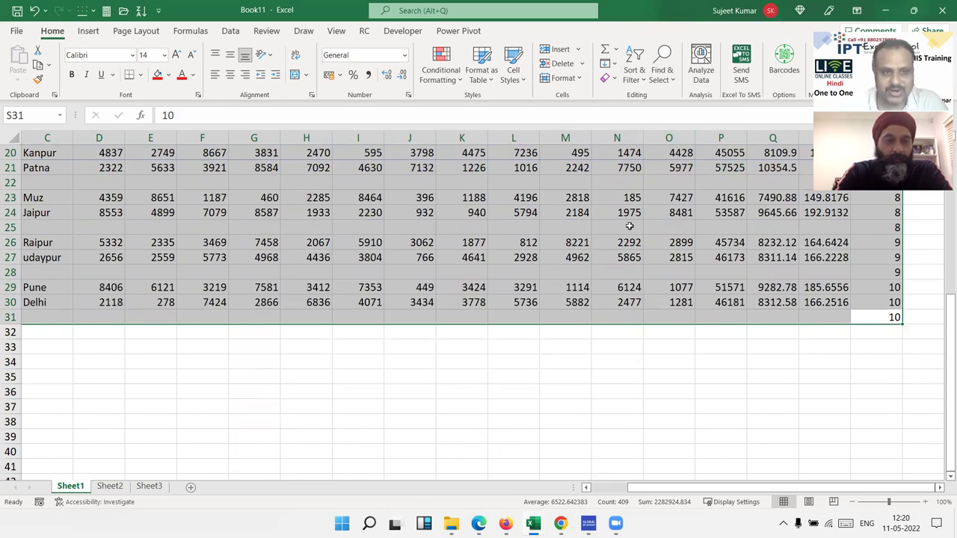
Clear the helper Sr column and check the empty row 4 before returning to A2.
{"action": "scroll", "coordinate": [629, 226], "scroll_direction": "up", "scroll_amount": 6}
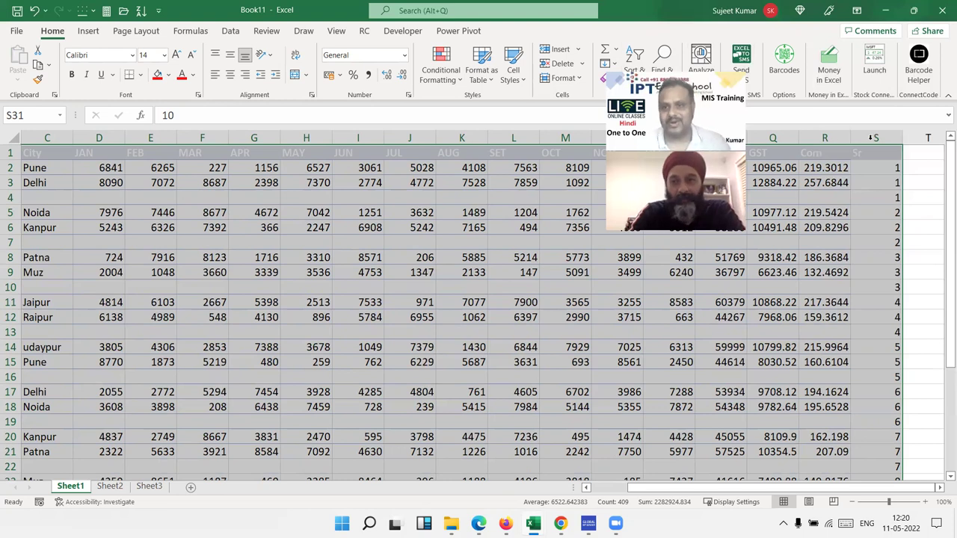
{"action": "left_click", "coordinate": [871, 137]}
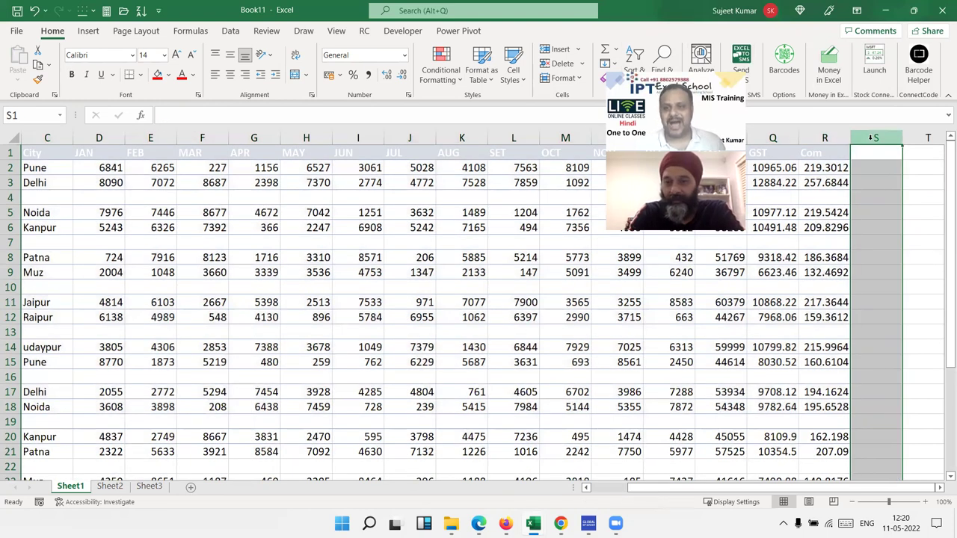
{"action": "key", "text": "Left"}
{"action": "key", "text": "Home"}
{"action": "key", "text": "Down"}
{"action": "key", "text": "Down"}
{"action": "key", "text": "Down"}
{"action": "key", "text": "Down"}
{"action": "key", "text": "Up"}
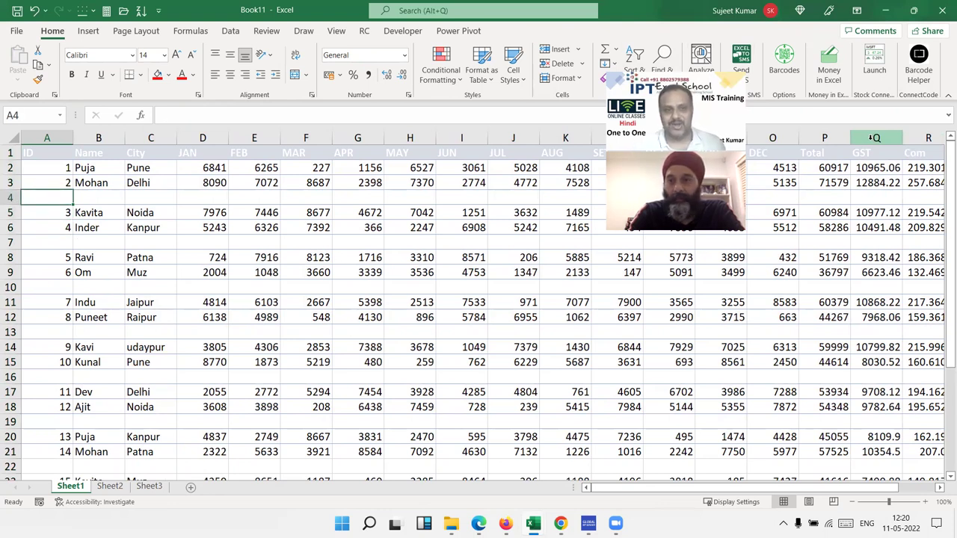
{"action": "key", "text": "Right"}
{"action": "key", "text": "Right"}
{"action": "key", "text": "Right"}
{"action": "key", "text": "shift+Right"}
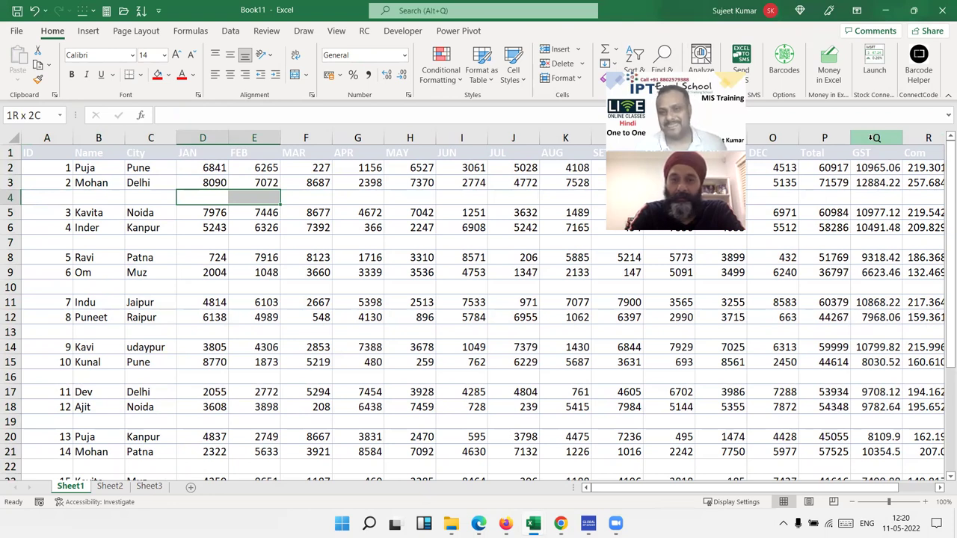
{"action": "key", "text": "Left"}
{"action": "key", "text": "Left"}
{"action": "key", "text": "Left"}
{"action": "key", "text": "Up"}
{"action": "key", "text": "Right"}
{"action": "key", "text": "Up"}
{"action": "key", "text": "Up"}
{"action": "key", "text": "Left"}
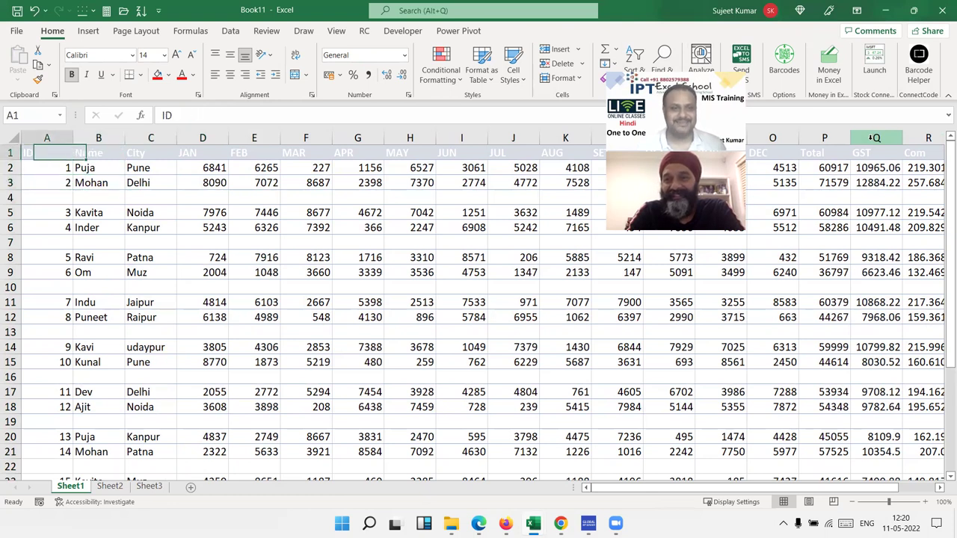
{"action": "key", "text": "Down"}
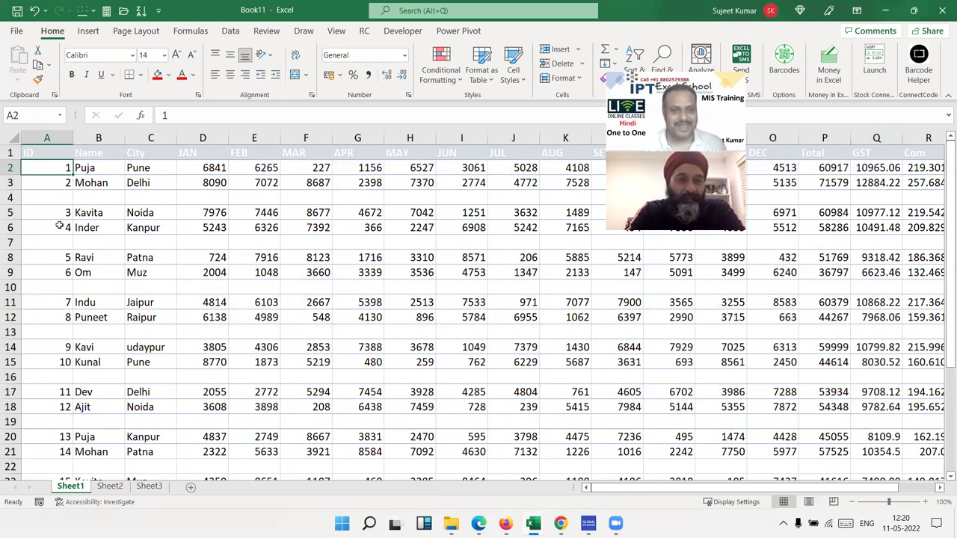
Select column A down to row 30 and clear search and replacement formats in Find and Replace.
{"action": "scroll", "coordinate": [59, 226], "scroll_direction": "down", "scroll_amount": 3}
{"action": "left_click", "coordinate": [57, 441], "text": "shift"}
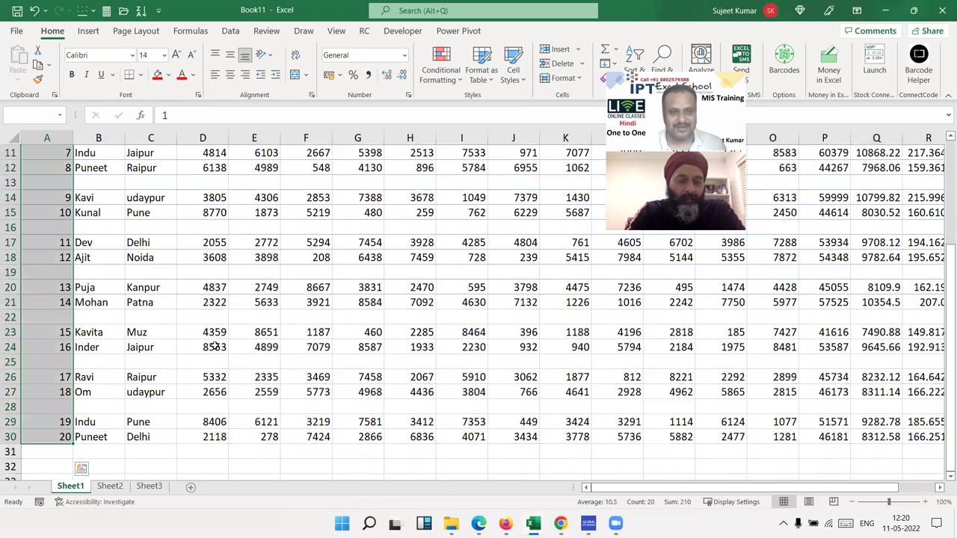
{"action": "scroll", "coordinate": [214, 347], "scroll_direction": "up", "scroll_amount": 3}
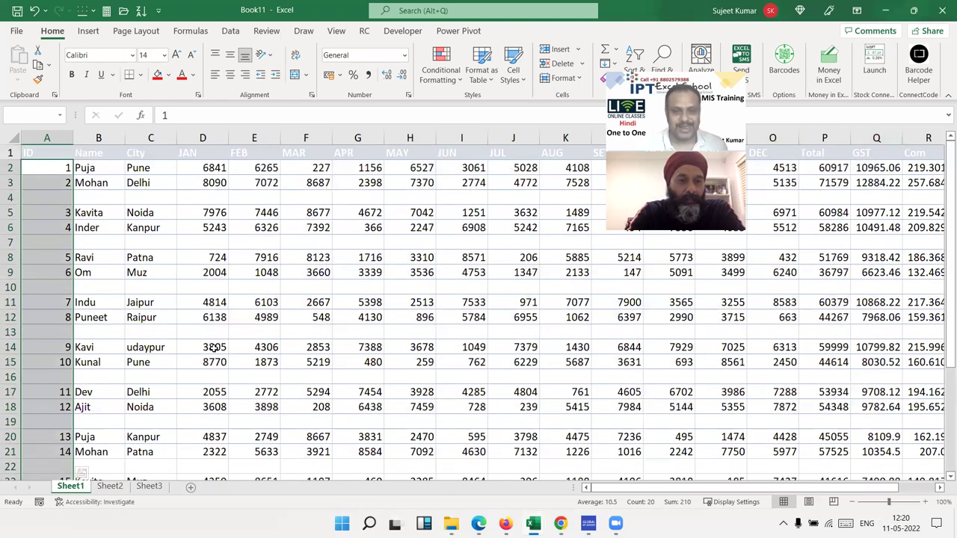
{"action": "key", "text": "ctrl+h"}
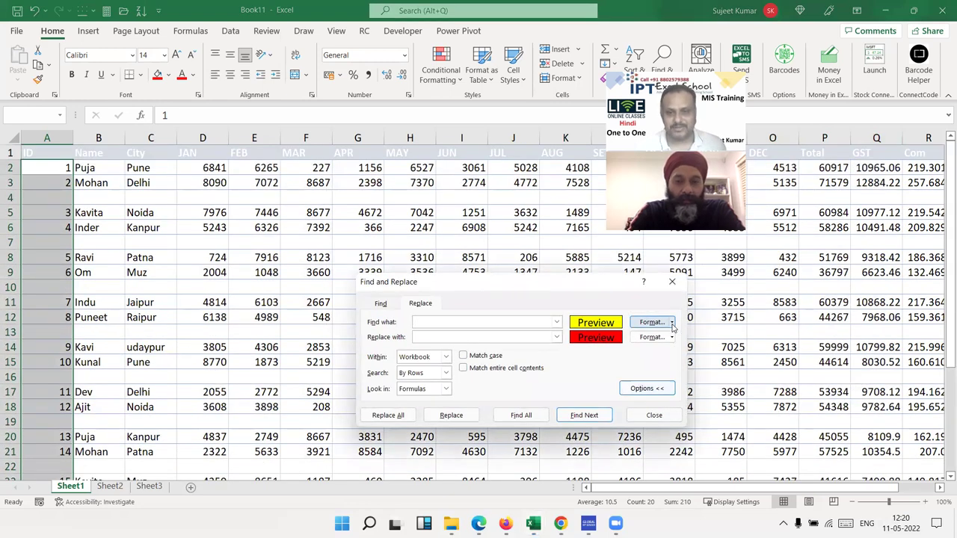
{"action": "left_click", "coordinate": [671, 322]}
{"action": "left_click", "coordinate": [678, 374]}
{"action": "left_click", "coordinate": [672, 337]}
{"action": "left_click", "coordinate": [681, 390]}
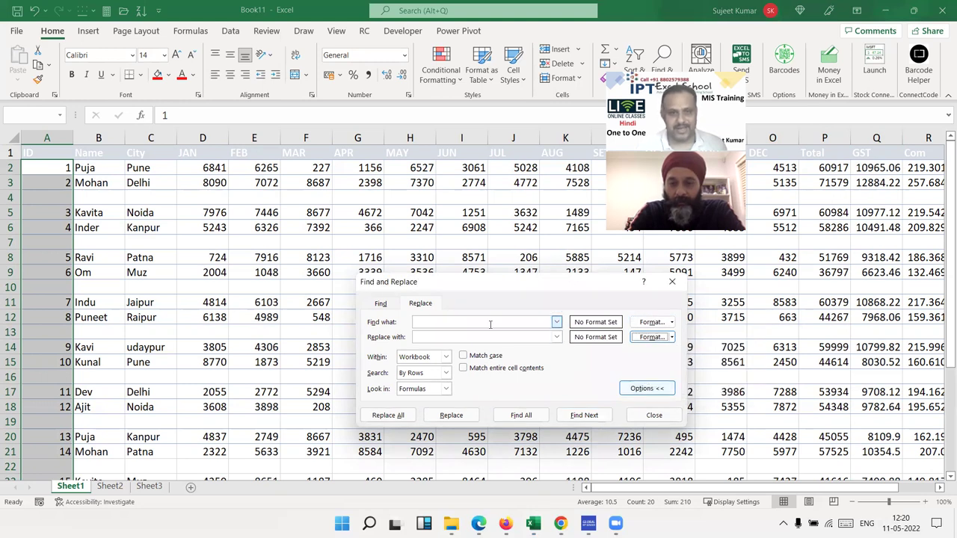
Replace every empty cell with Total (230 replacements) and close the dialog.
{"action": "left_click", "coordinate": [465, 337]}
{"action": "type", "text": "Total"}
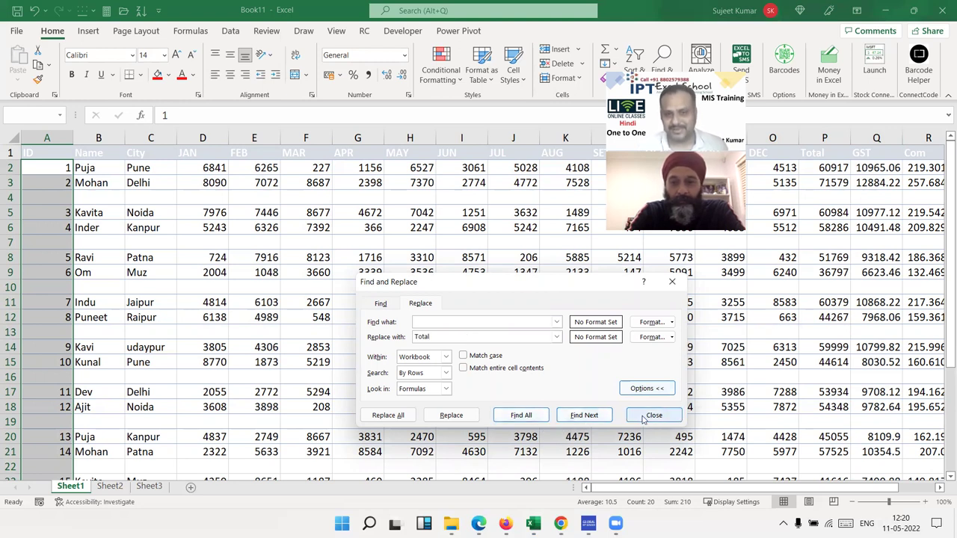
{"action": "left_click", "coordinate": [402, 423]}
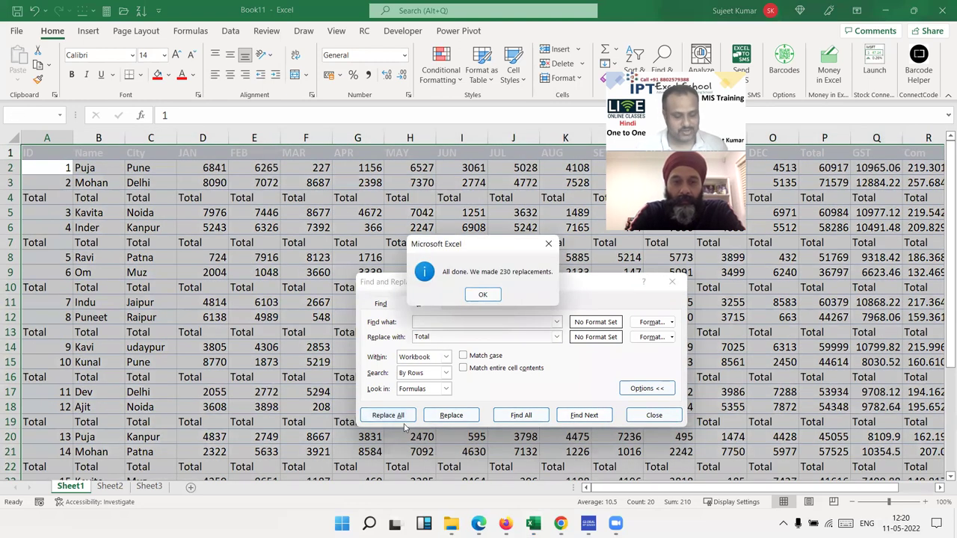
{"action": "key", "text": "Escape"}
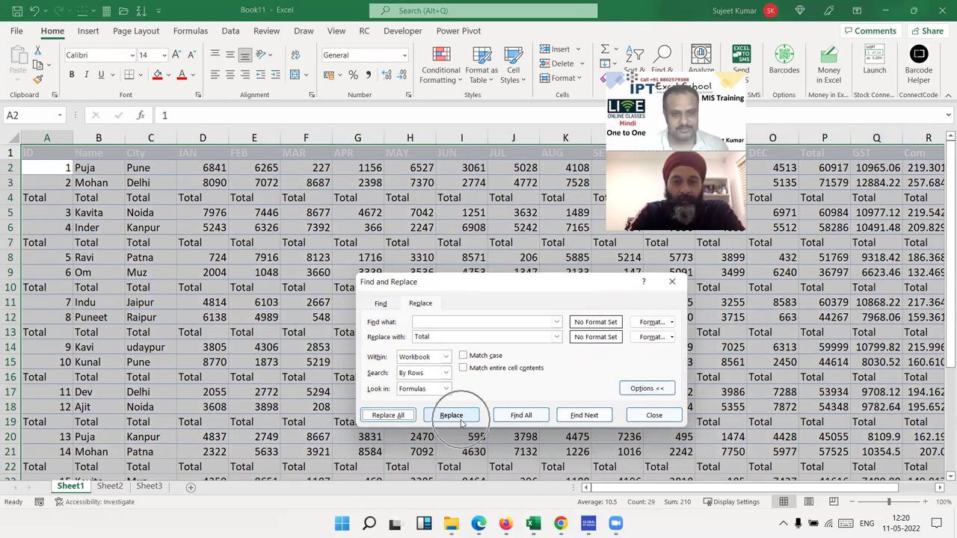
{"action": "key", "text": "Escape"}
{"action": "type", "text": "`"}
{"action": "key", "text": "Escape"}
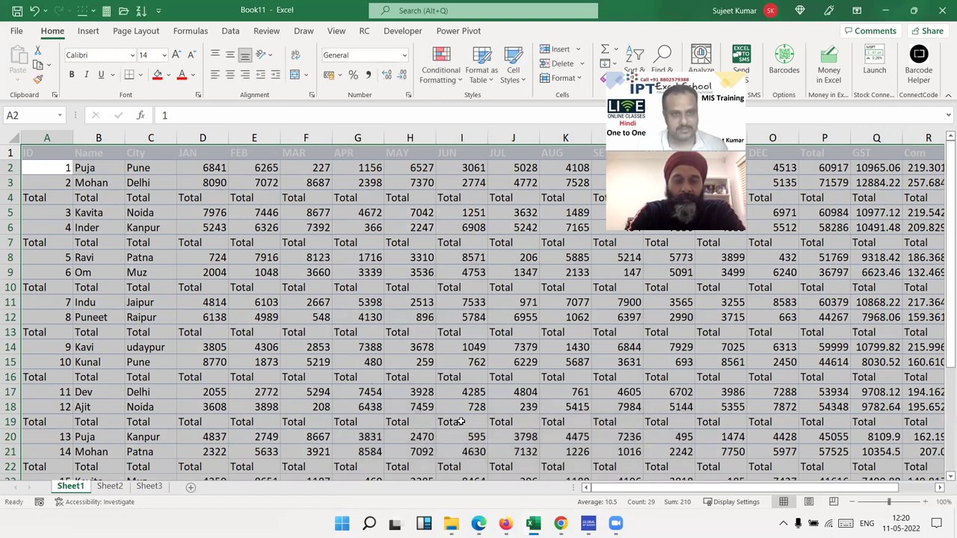
Delete the Total cells, then rerun Replace All within Sheet with Match case for 9 replacements.
{"action": "key", "text": "Delete"}
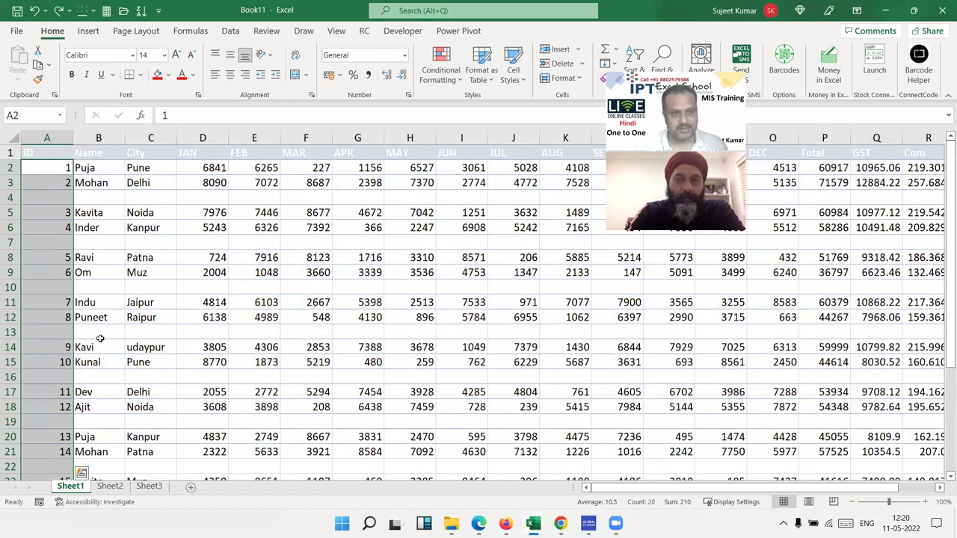
{"action": "key", "text": "ctrl+h"}
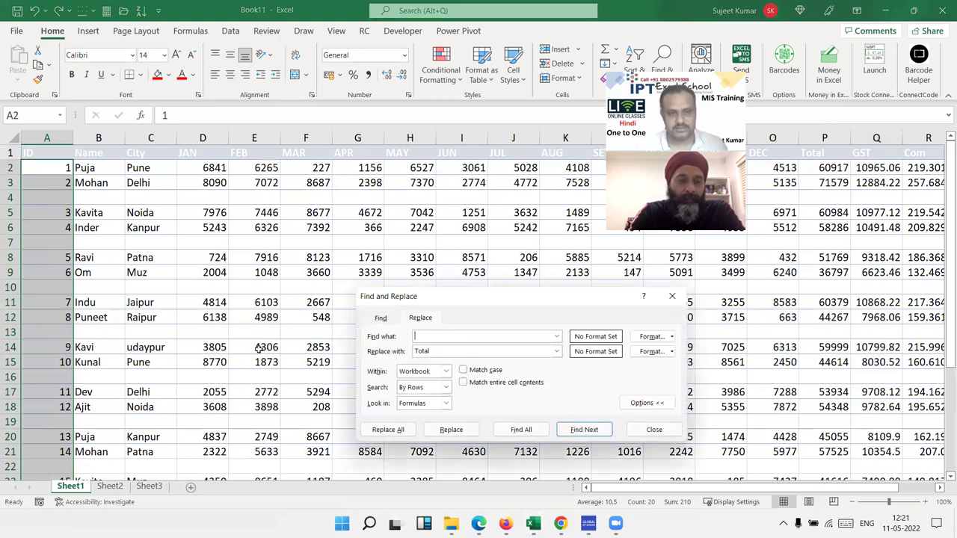
{"action": "left_click", "coordinate": [446, 371]}
{"action": "left_click", "coordinate": [414, 384]}
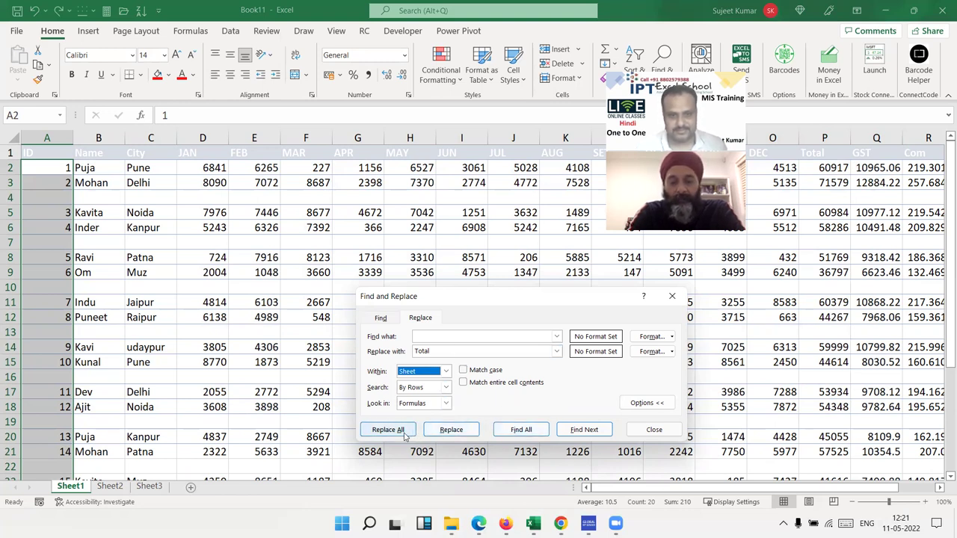
{"action": "left_click", "coordinate": [486, 371]}
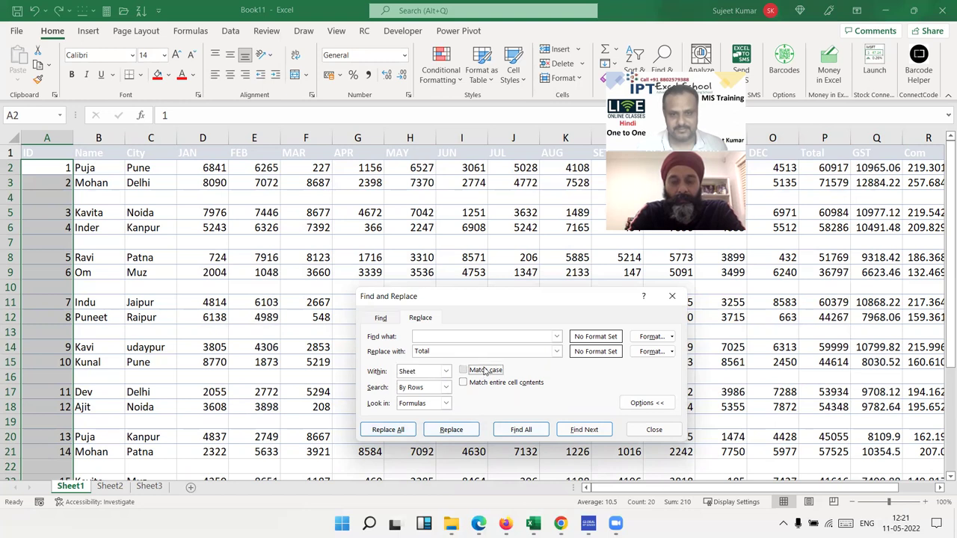
{"action": "left_click", "coordinate": [391, 435]}
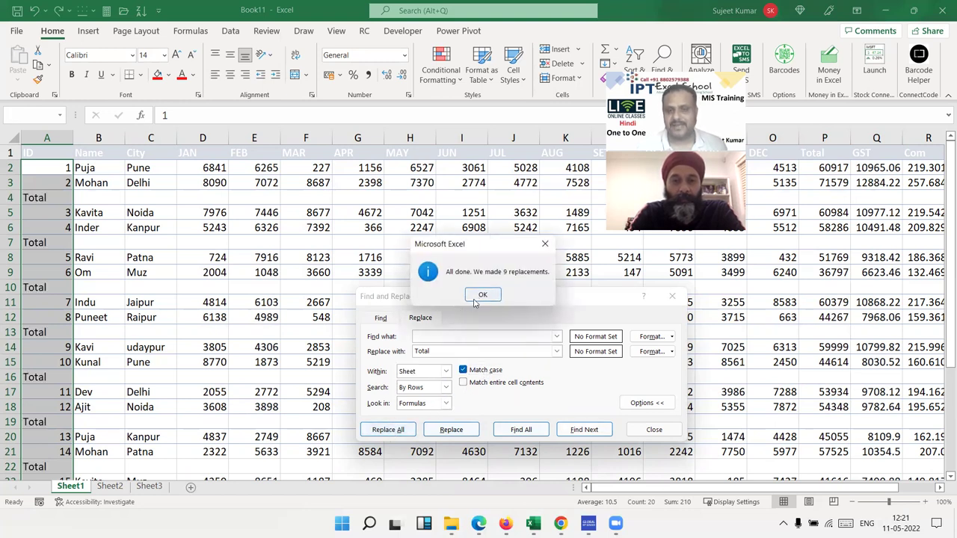
{"action": "left_click", "coordinate": [481, 296]}
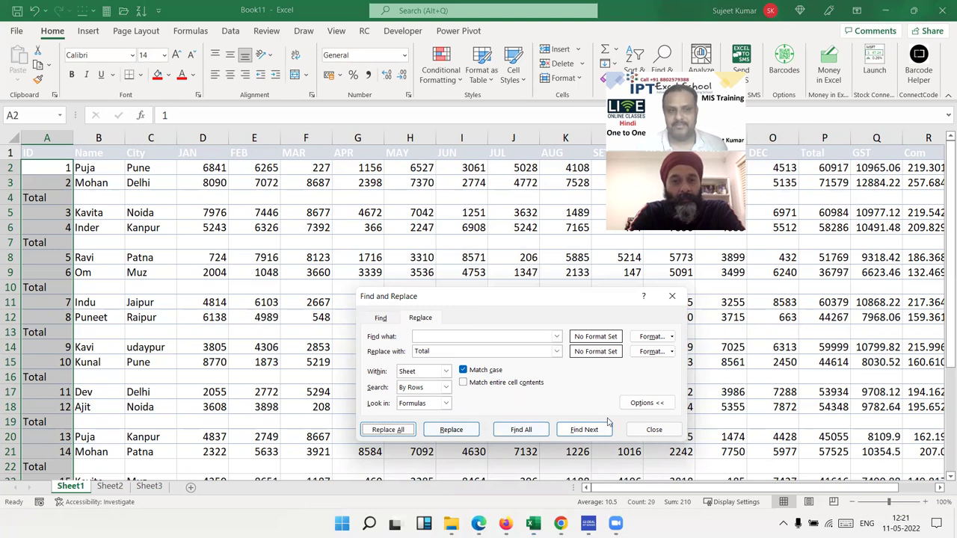
{"action": "left_click", "coordinate": [654, 430]}
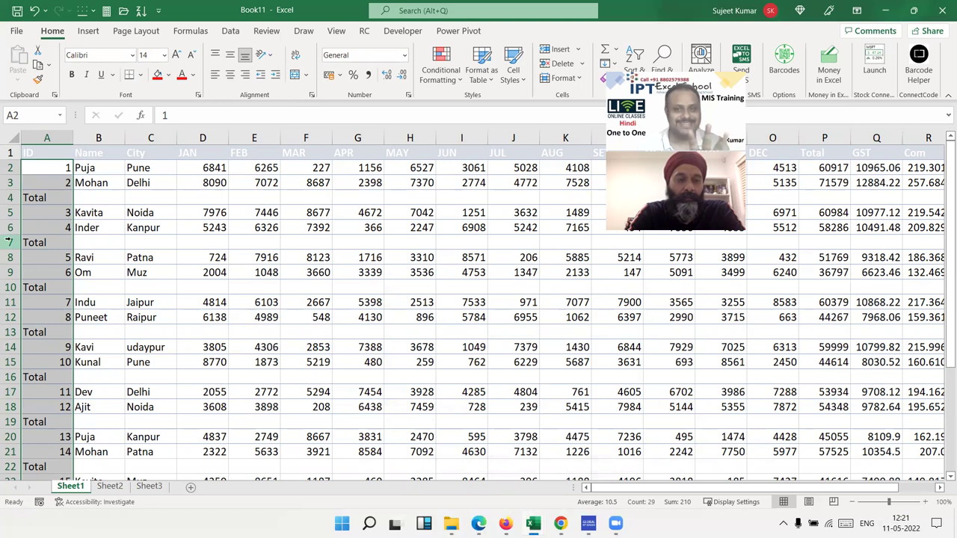
Inspect the empty row 4, then select the month figures D1:R30 starting from the JAN header.
{"action": "key", "text": "Right"}
{"action": "key", "text": "Right"}
{"action": "key", "text": "Right"}
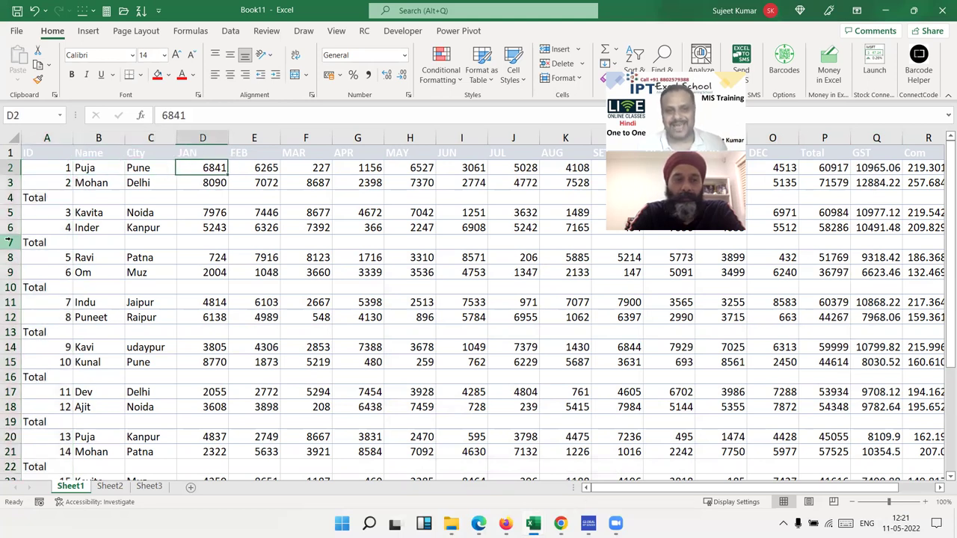
{"action": "key", "text": "Right"}
{"action": "key", "text": "Up"}
{"action": "key", "text": "Down"}
{"action": "key", "text": "Down"}
{"action": "key", "text": "Down"}
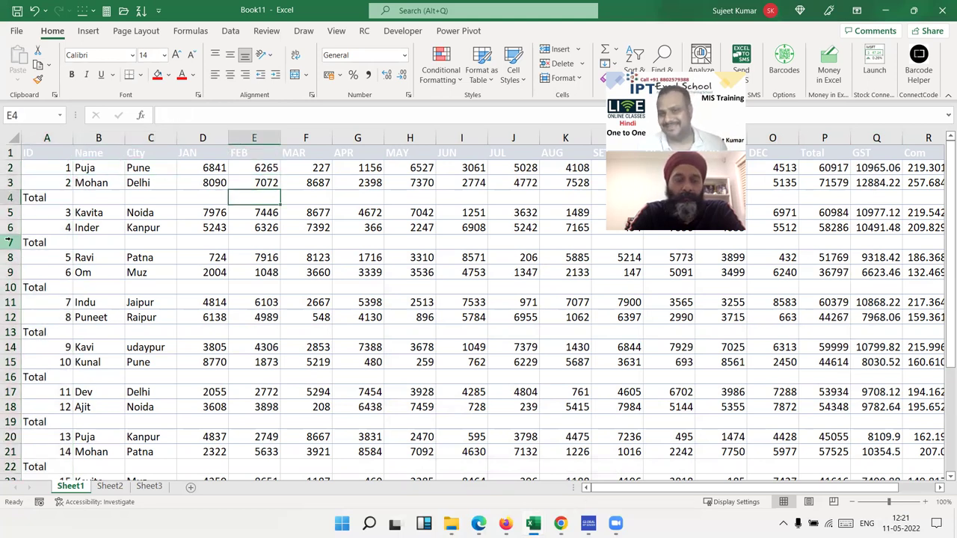
{"action": "key", "text": "Left"}
{"action": "key", "text": "Down"}
{"action": "key", "text": "Up"}
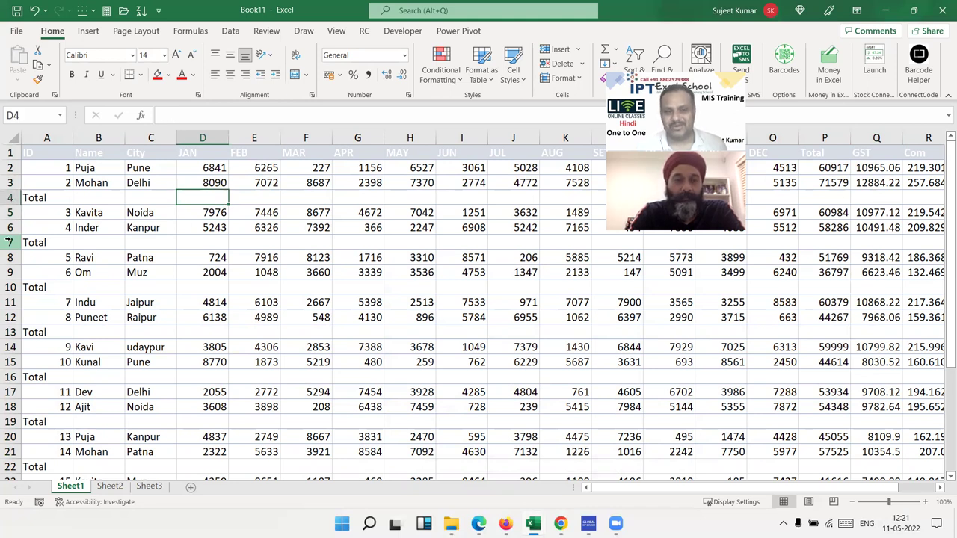
{"action": "key", "text": "Right"}
{"action": "key", "text": "Right"}
{"action": "key", "text": "Right"}
{"action": "key", "text": "Right"}
{"action": "key", "text": "Right"}
{"action": "key", "text": "Right"}
{"action": "key", "text": "Left"}
{"action": "key", "text": "Home"}
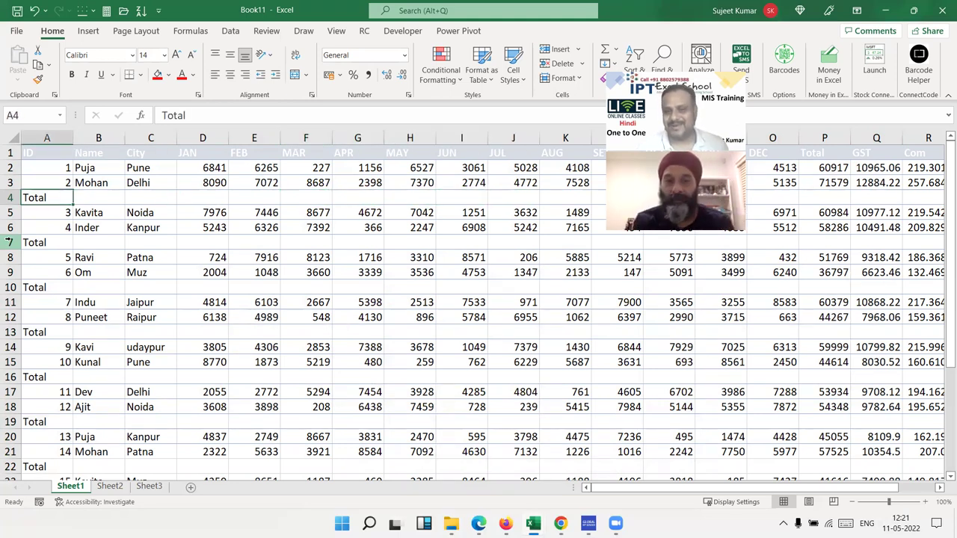
{"action": "key", "text": "Up"}
{"action": "key", "text": "Up"}
{"action": "key", "text": "Right"}
{"action": "key", "text": "Right"}
{"action": "key", "text": "Right"}
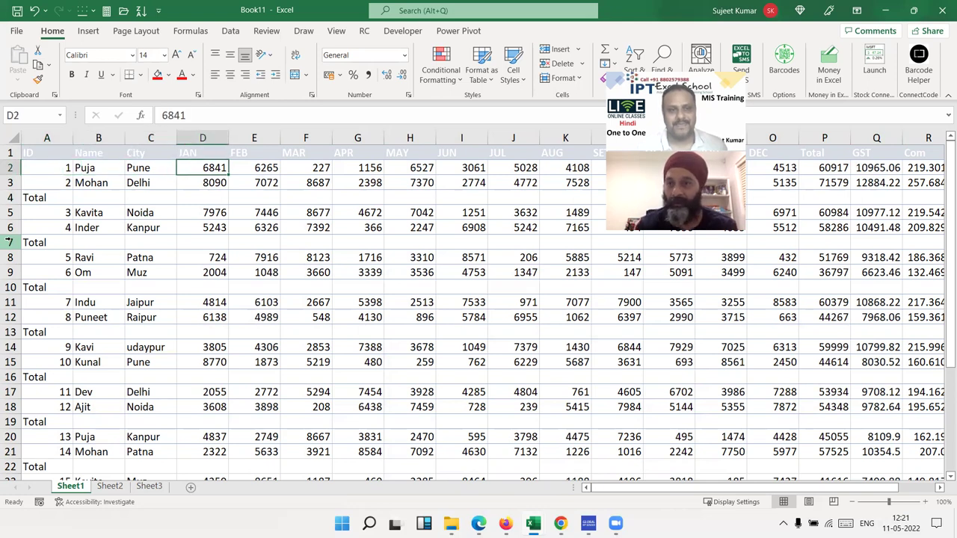
{"action": "key", "text": "Up"}
{"action": "key", "text": "ctrl+shift+Right"}
{"action": "key", "text": "ctrl+shift+Down"}
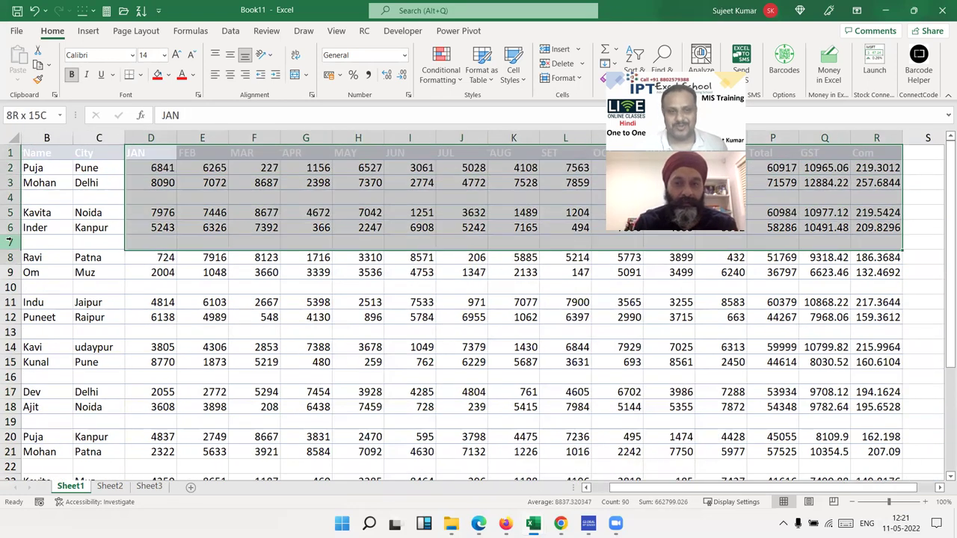
{"action": "key", "text": "shift+Down"}
{"action": "key", "text": "shift+Down"}
{"action": "key", "text": "shift+Down"}
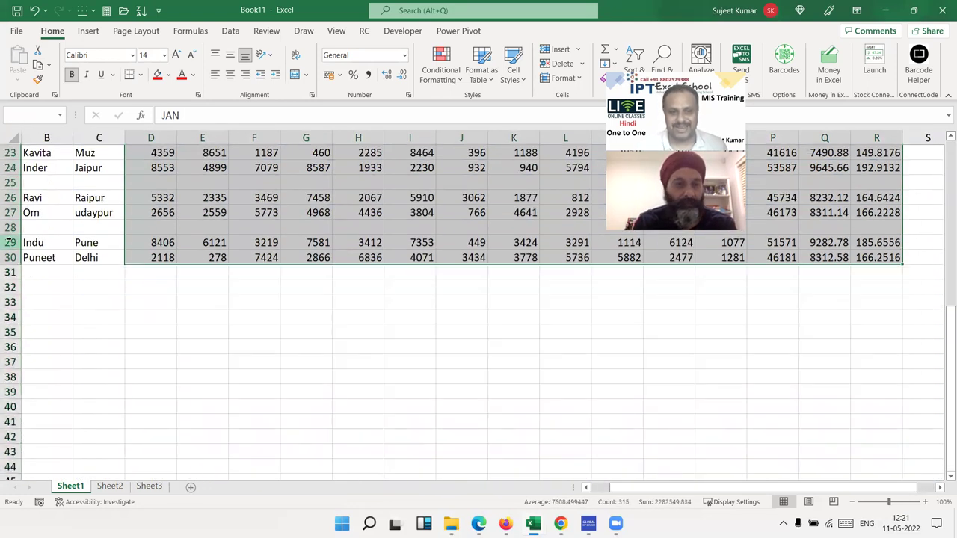
Choose Blanks in the Go To Special dialog from Find & Select.
{"action": "scroll", "coordinate": [566, 124], "scroll_direction": "up", "scroll_amount": 3}
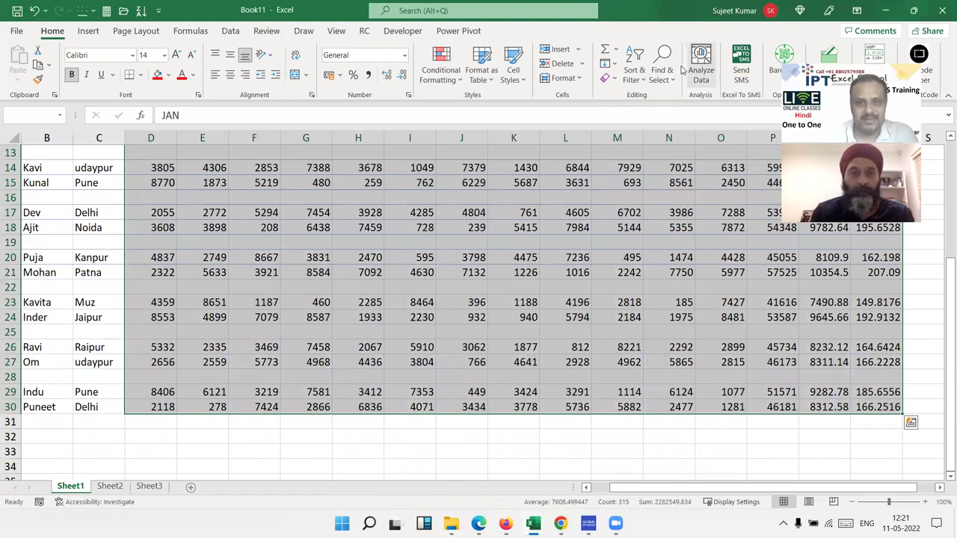
{"action": "left_click", "coordinate": [662, 67]}
{"action": "left_click", "coordinate": [687, 151]}
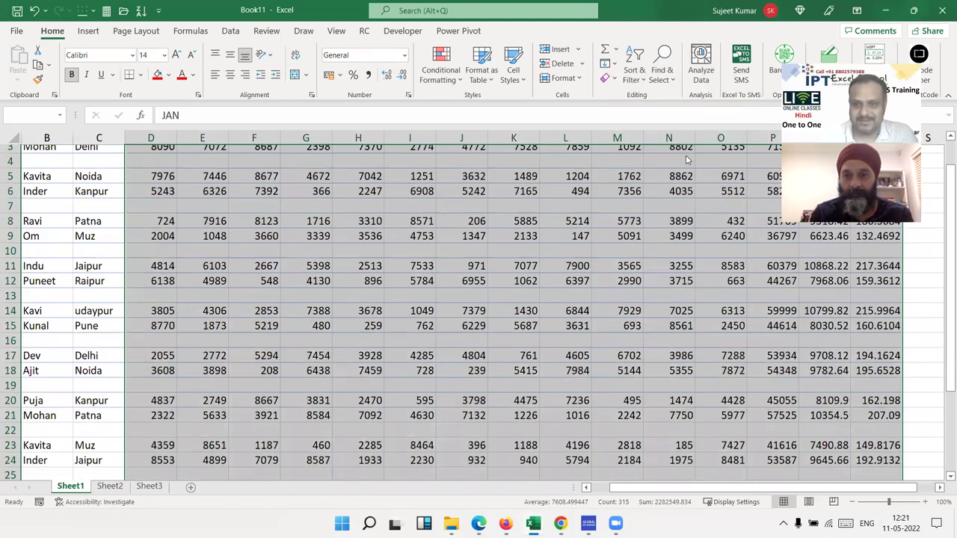
{"action": "left_click", "coordinate": [376, 337]}
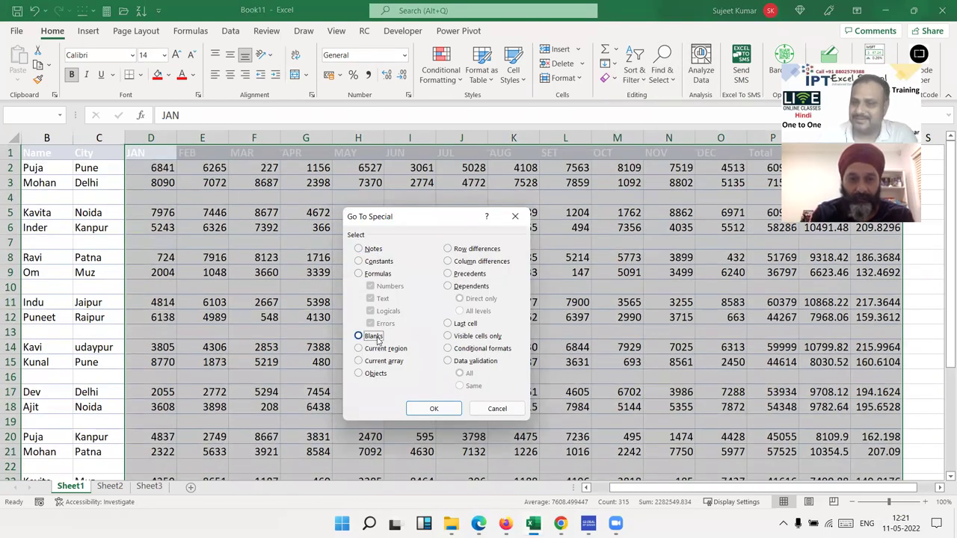
Fill all selected blank cells with =SUM(D2:D3)-style sums of the two rows above, e.g. 14931 in D4.
{"action": "left_click", "coordinate": [434, 409]}
{"action": "scroll", "coordinate": [412, 341], "scroll_direction": "down", "scroll_amount": 2}
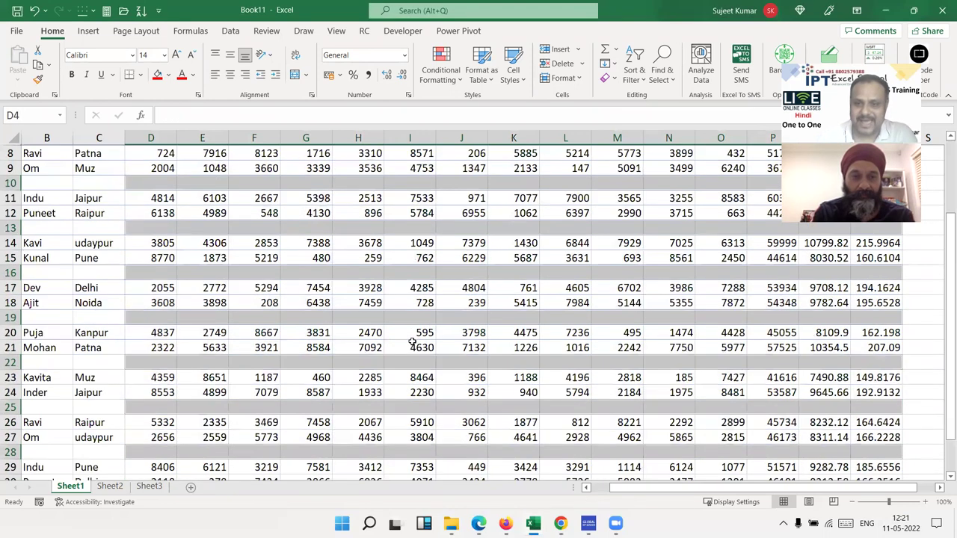
{"action": "scroll", "coordinate": [412, 343], "scroll_direction": "down", "scroll_amount": 8}
{"action": "scroll", "coordinate": [412, 343], "scroll_direction": "up", "scroll_amount": 5}
{"action": "scroll", "coordinate": [412, 344], "scroll_direction": "up", "scroll_amount": 5}
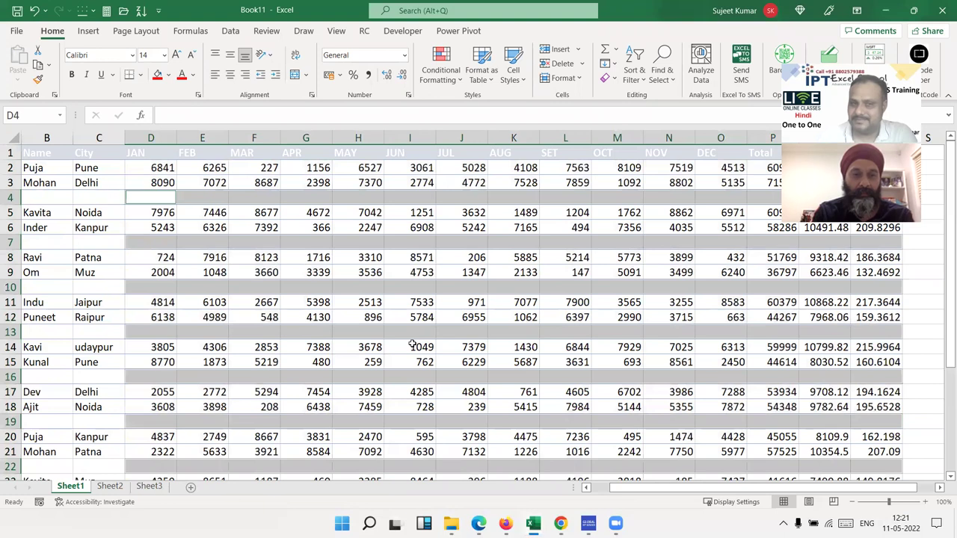
{"action": "type", "text": "="}
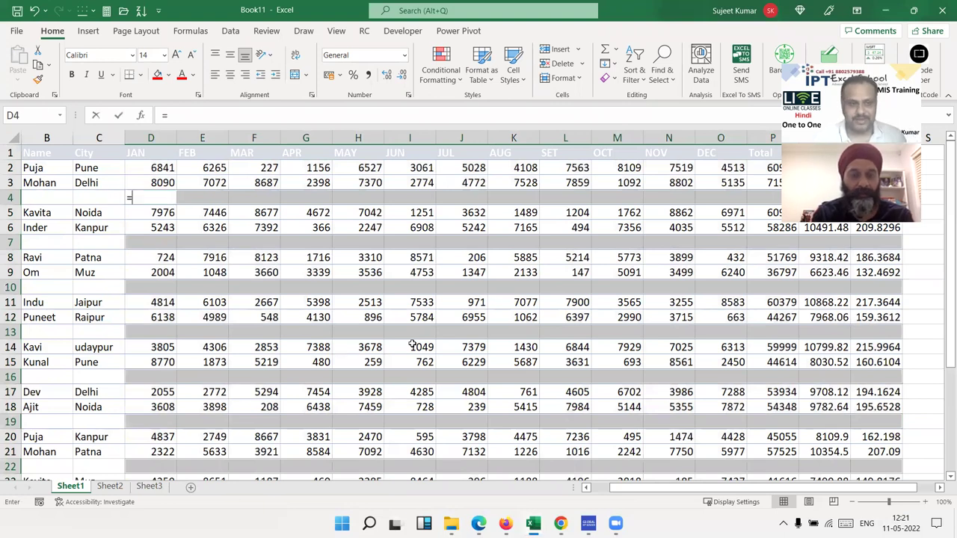
{"action": "type", "text": "sum("}
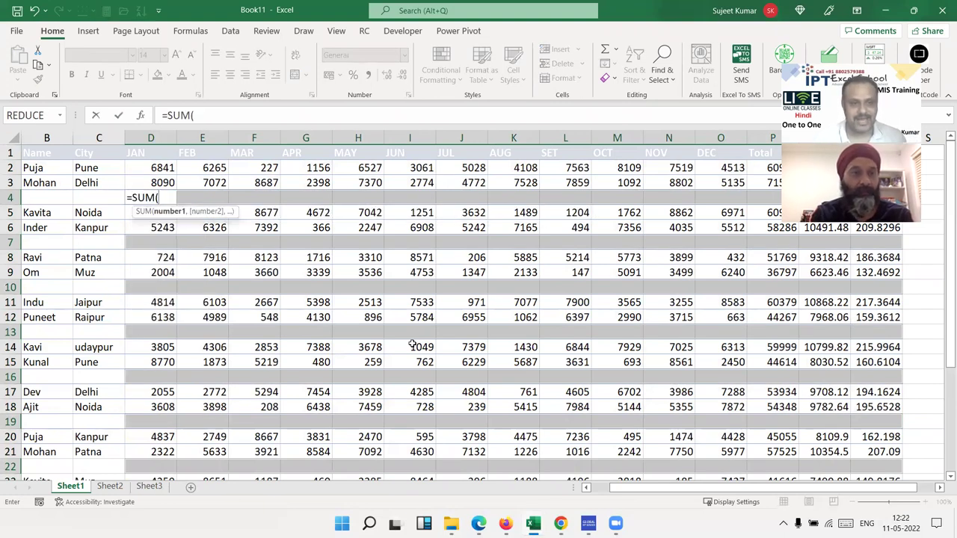
{"action": "key", "text": "Up"}
{"action": "key", "text": "shift+Up"}
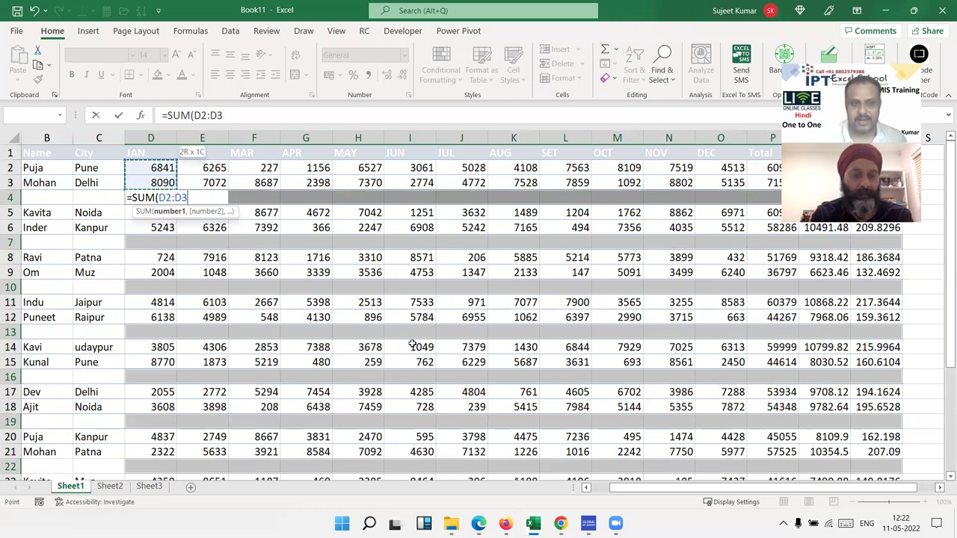
{"action": "type", "text": ")"}
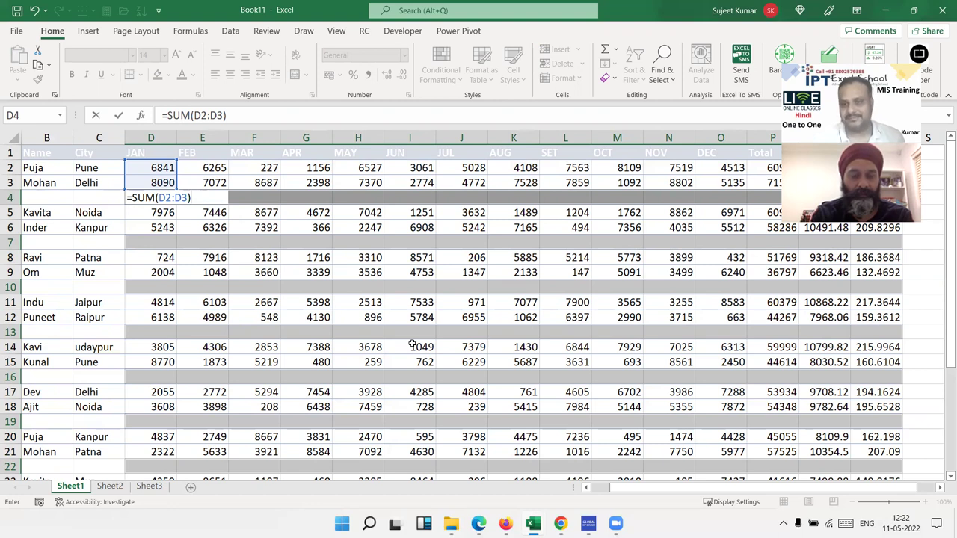
{"action": "key", "text": "ctrl+Return"}
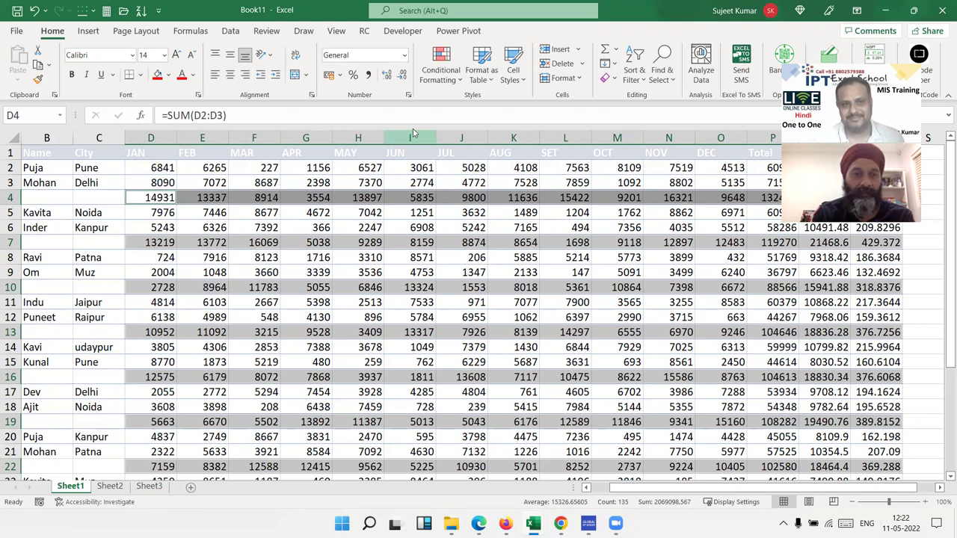
Apply bold to the selected subtotal rows 4, 7, 10 and onward.
{"action": "left_click", "coordinate": [71, 75]}
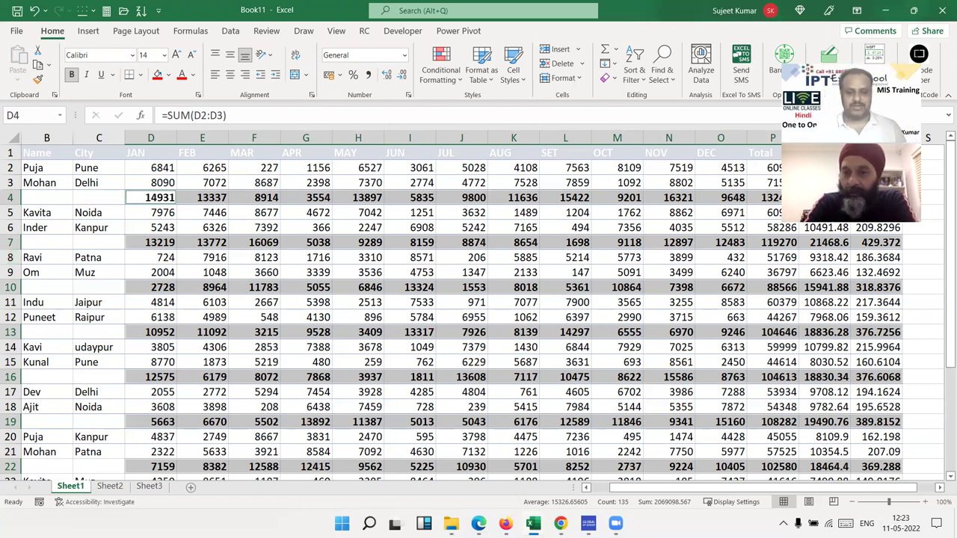
{"action": "mouse_move", "coordinate": [560, 523]}
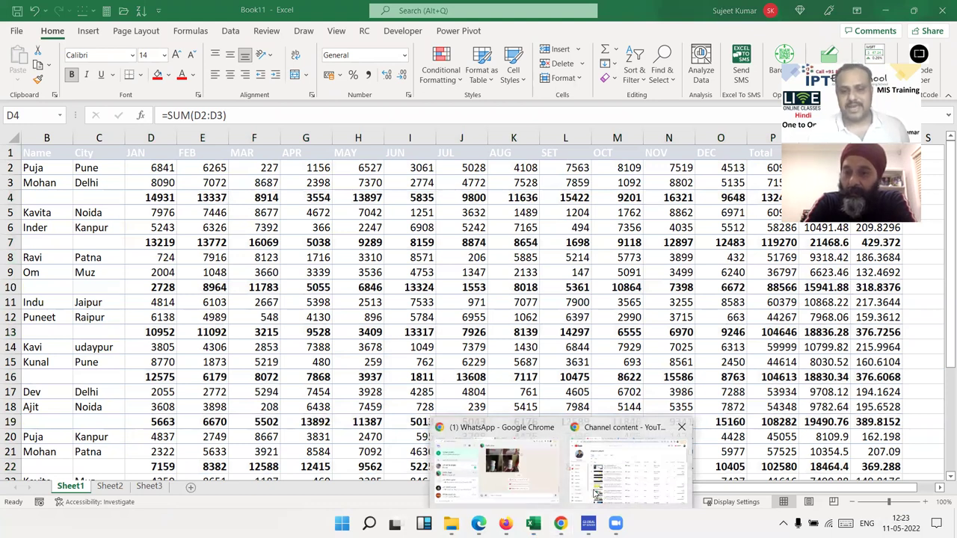
Go to iptindia.com in a new Chrome tab and open Live Class, closing the ad.
{"action": "left_click", "coordinate": [494, 463]}
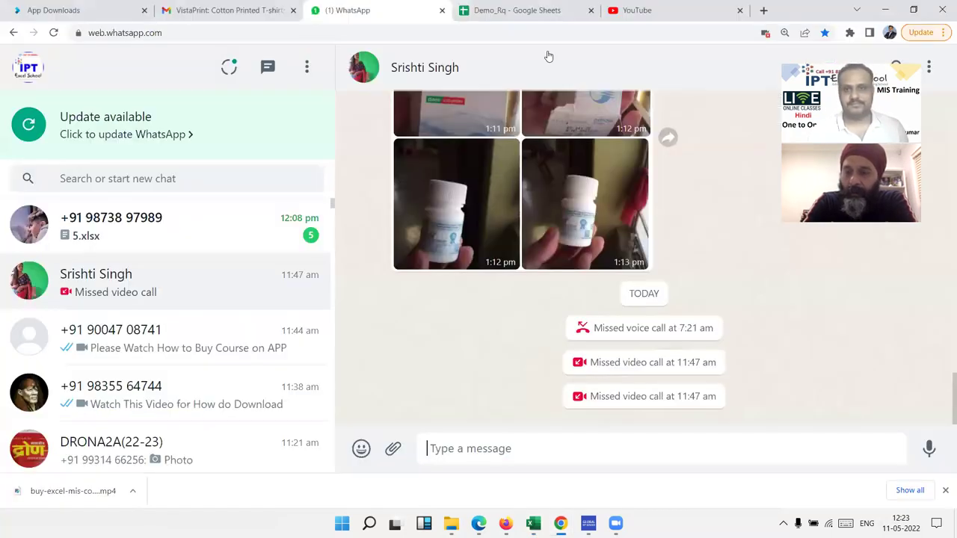
{"action": "left_click", "coordinate": [764, 11]}
{"action": "type", "text": "ipt"}
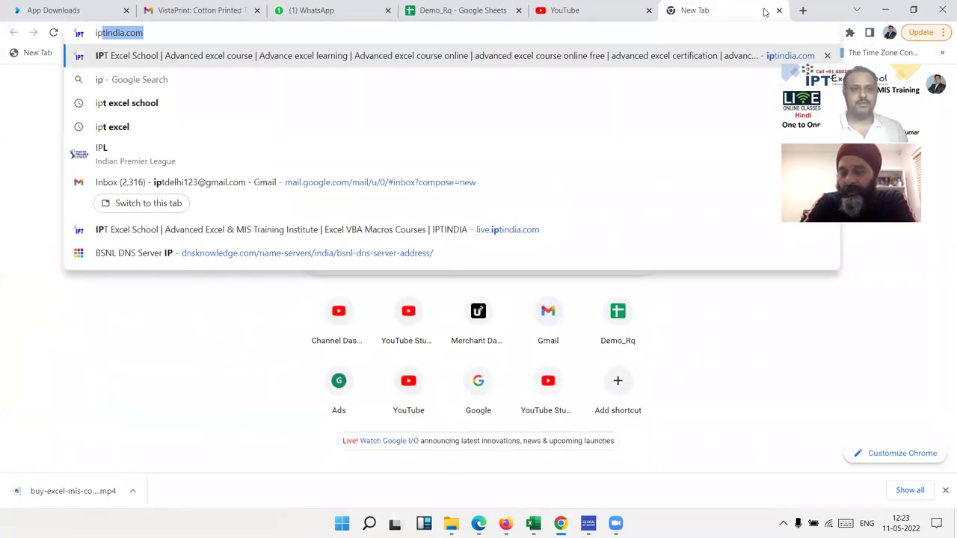
{"action": "key", "text": "Return"}
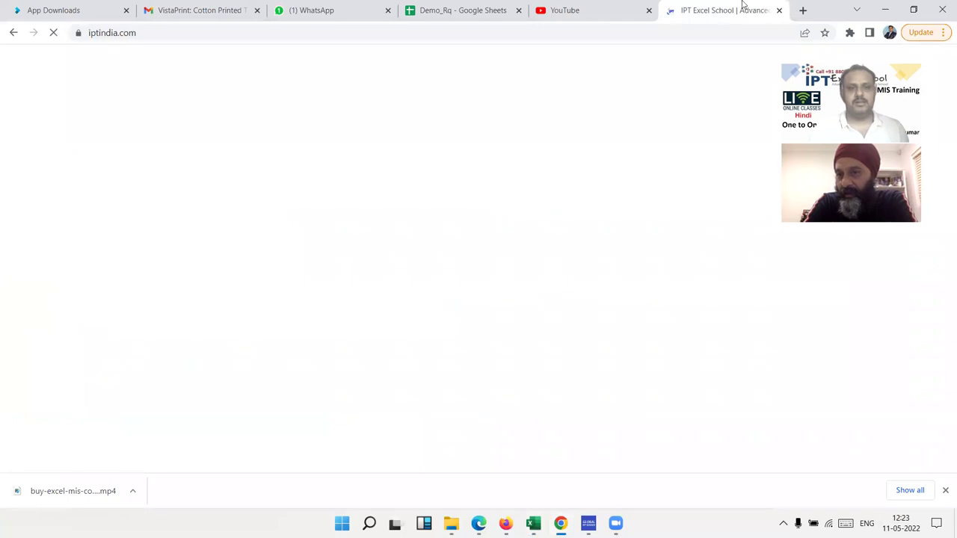
{"action": "left_click", "coordinate": [127, 36]}
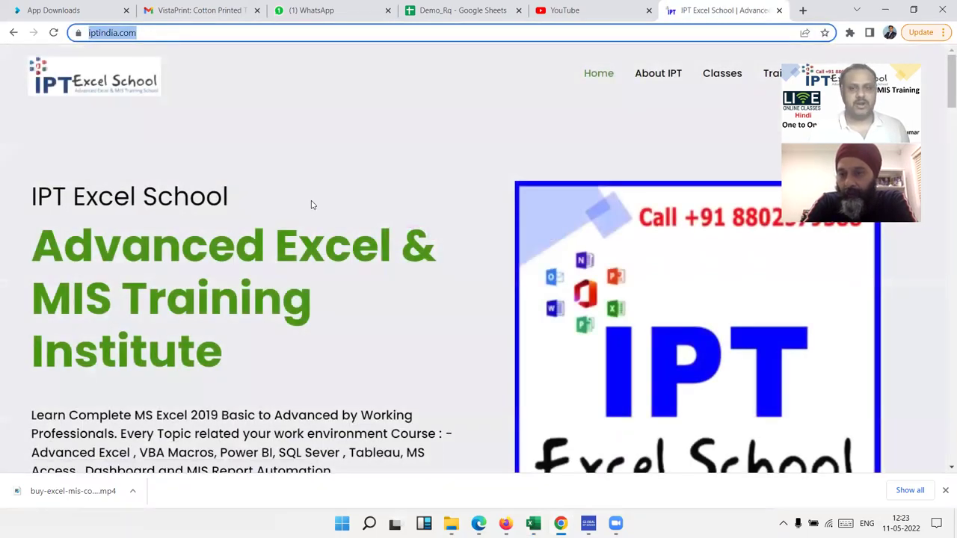
{"action": "scroll", "coordinate": [313, 204], "scroll_direction": "down", "scroll_amount": 3}
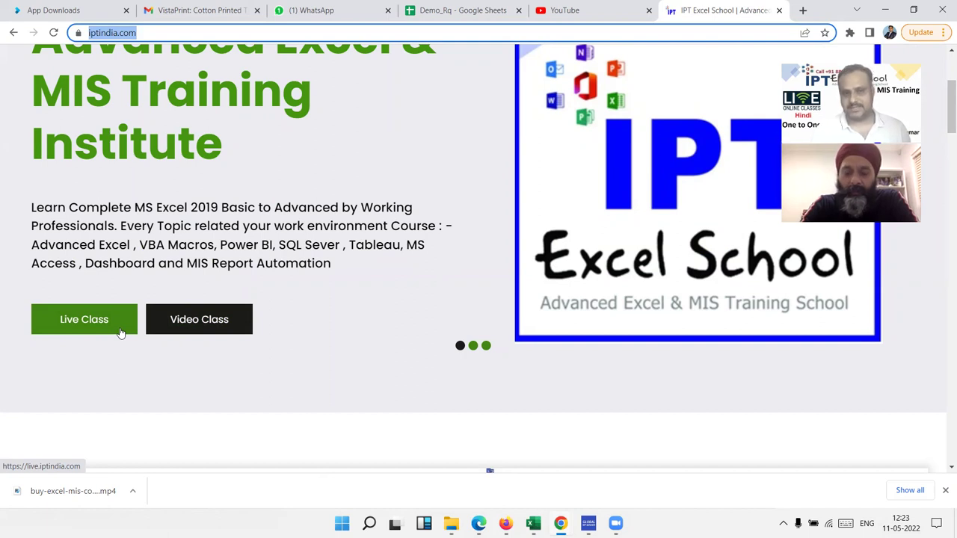
{"action": "left_click", "coordinate": [120, 332]}
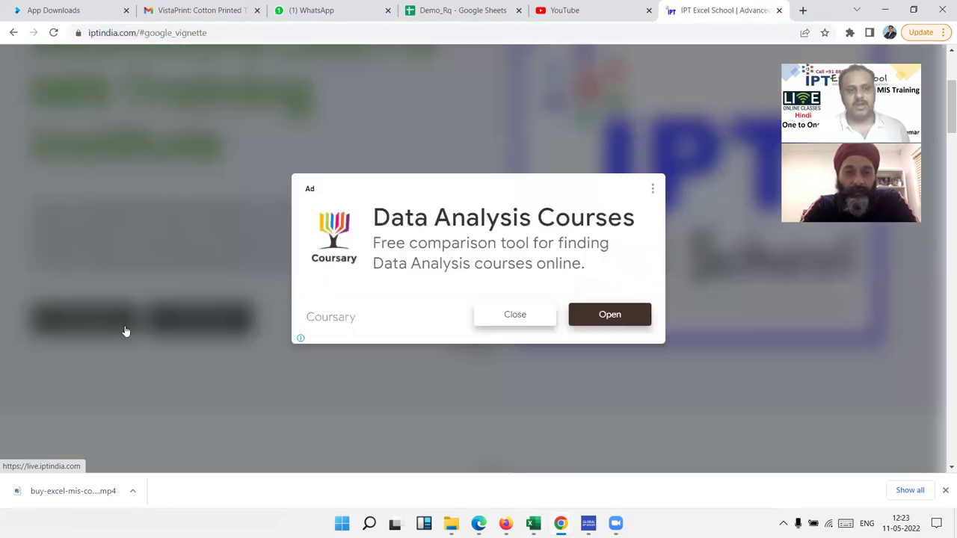
{"action": "left_click", "coordinate": [525, 324]}
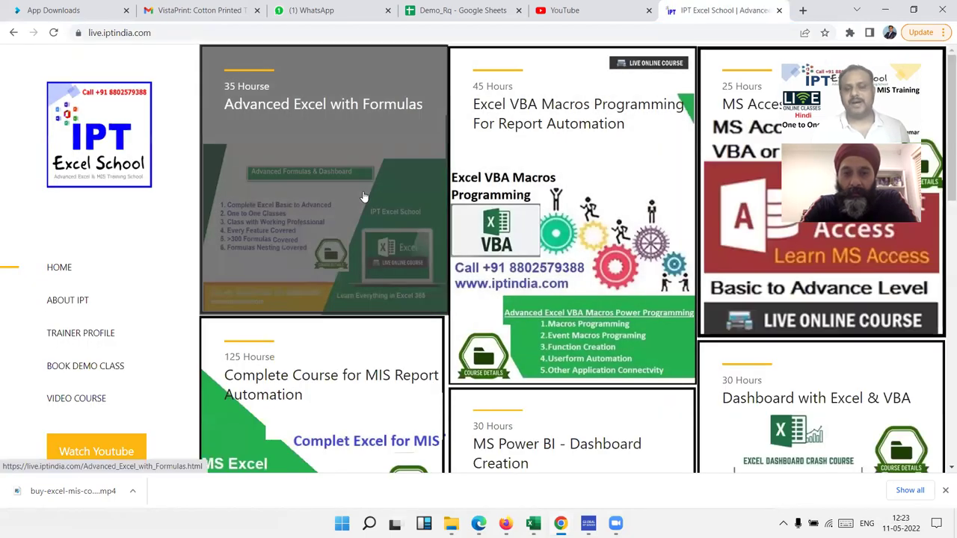
Open the Advanced Excel with Formulas course and browse the course grid.
{"action": "left_click", "coordinate": [300, 140]}
{"action": "left_click", "coordinate": [597, 145]}
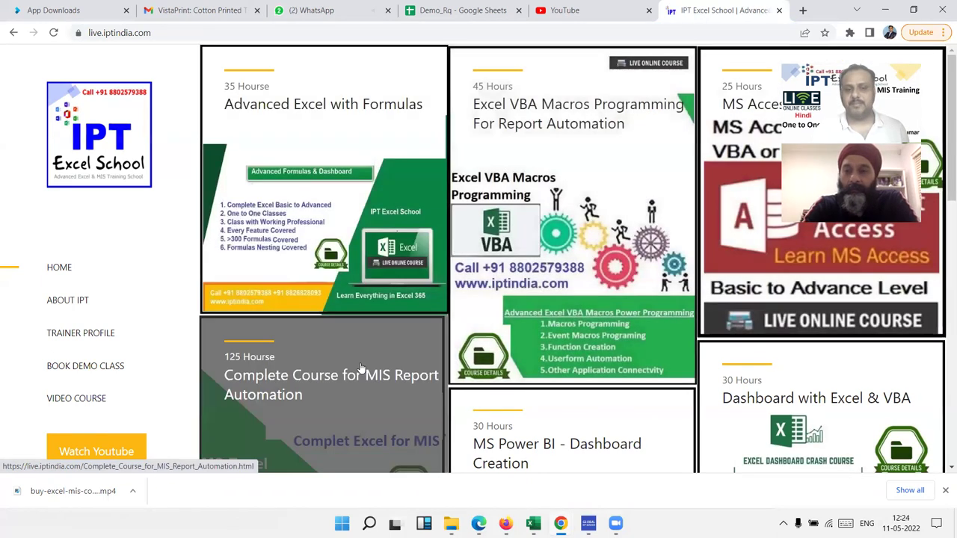
{"action": "left_click", "coordinate": [360, 367]}
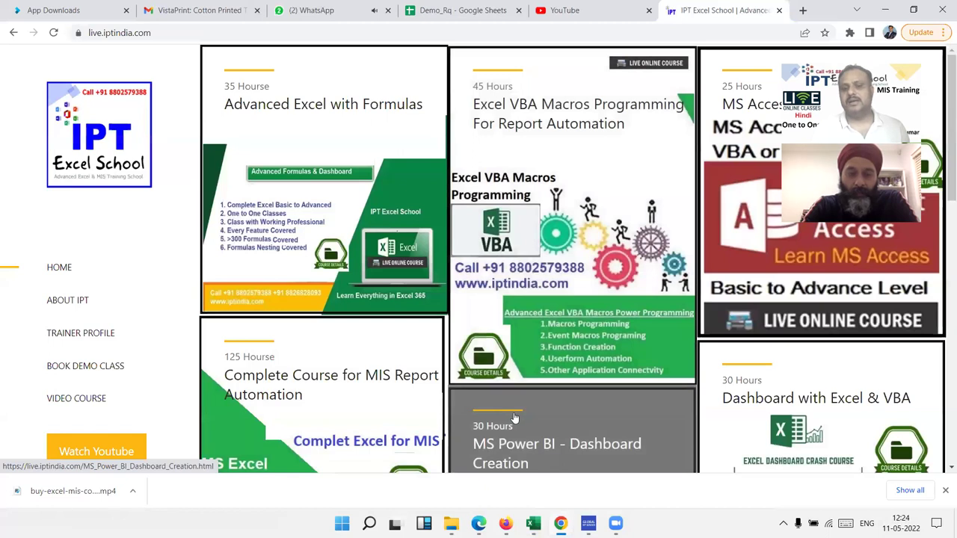
{"action": "scroll", "coordinate": [518, 417], "scroll_direction": "down", "scroll_amount": 5}
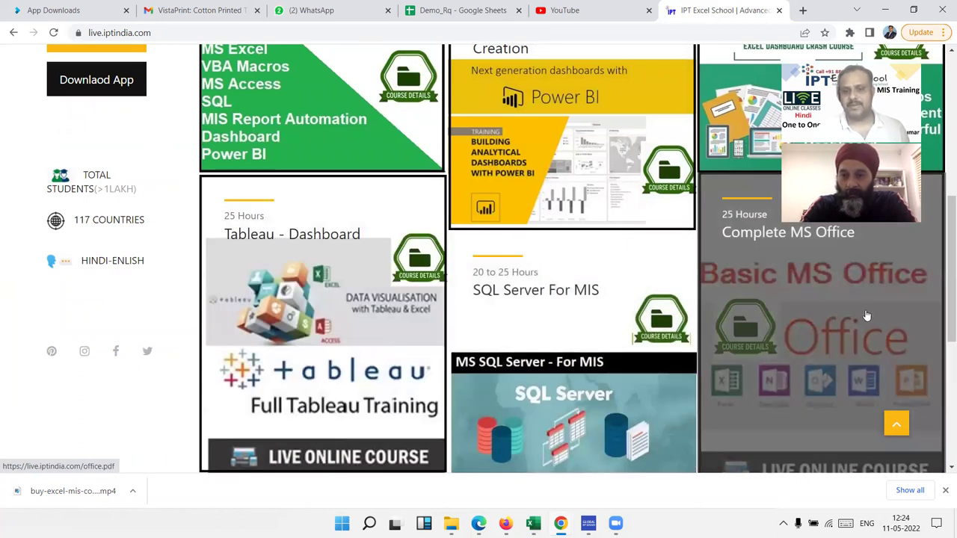
{"action": "scroll", "coordinate": [866, 315], "scroll_direction": "down", "scroll_amount": 3}
{"action": "scroll", "coordinate": [865, 316], "scroll_direction": "up", "scroll_amount": 2}
{"action": "scroll", "coordinate": [866, 316], "scroll_direction": "up", "scroll_amount": 4}
{"action": "scroll", "coordinate": [863, 315], "scroll_direction": "up", "scroll_amount": 2}
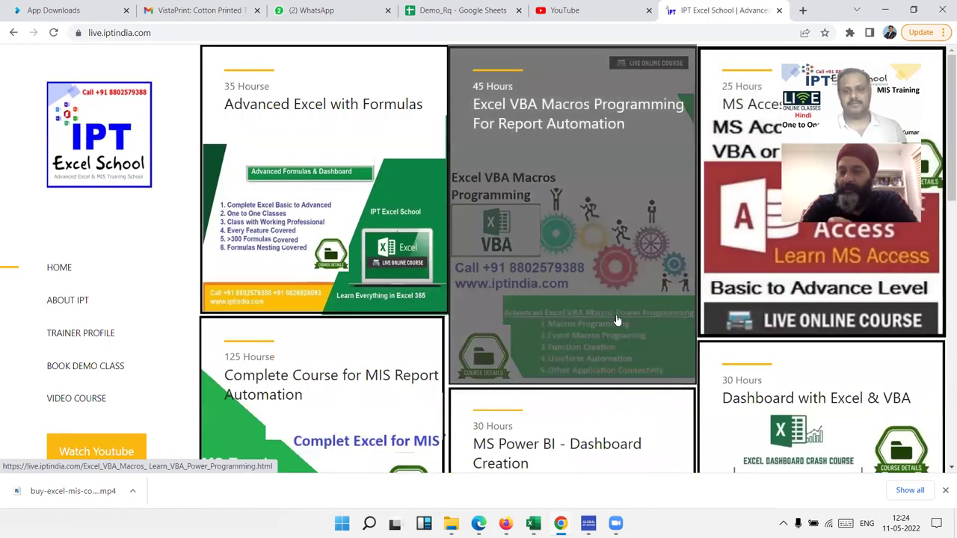
Scroll to the Complete MS Office card and open its office.pdf outline.
{"action": "scroll", "coordinate": [624, 317], "scroll_direction": "down", "scroll_amount": 3}
{"action": "scroll", "coordinate": [658, 308], "scroll_direction": "down", "scroll_amount": 1}
{"action": "scroll", "coordinate": [718, 305], "scroll_direction": "down", "scroll_amount": 2}
{"action": "scroll", "coordinate": [753, 302], "scroll_direction": "down", "scroll_amount": 3}
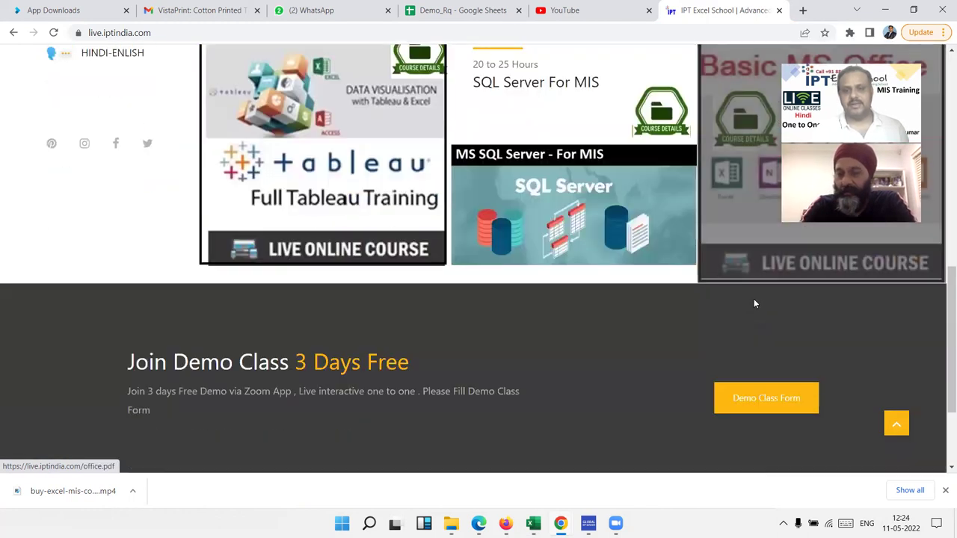
{"action": "scroll", "coordinate": [753, 299], "scroll_direction": "up", "scroll_amount": 3}
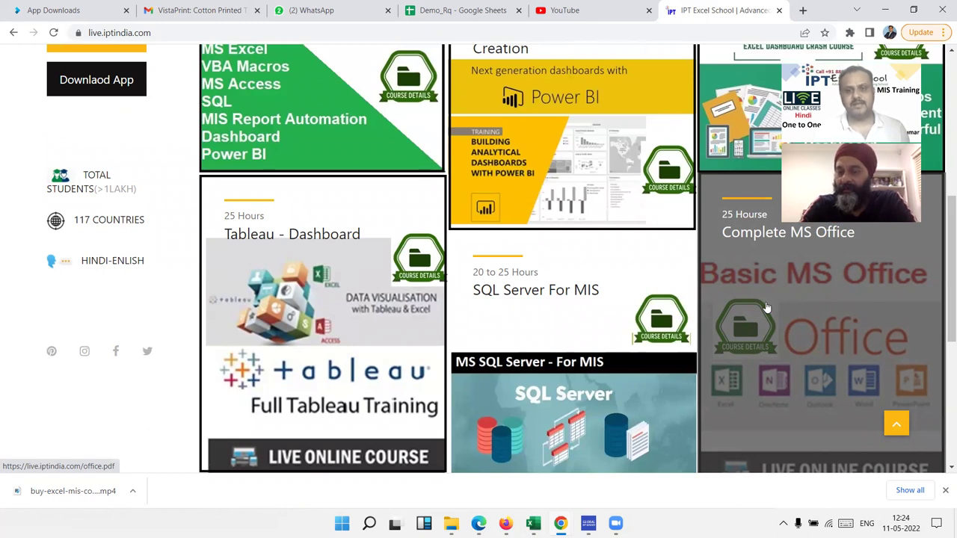
{"action": "left_click", "coordinate": [765, 301]}
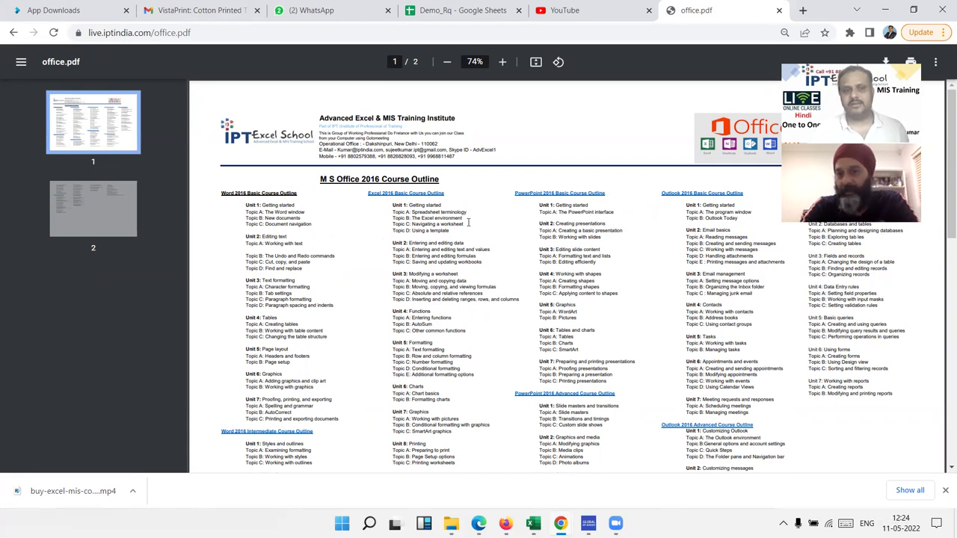
Scroll through the MS Office 2016 outline PDF, then go back to the IPT course listing.
{"action": "scroll", "coordinate": [467, 225], "scroll_direction": "up", "scroll_amount": 1, "text": "ctrl"}
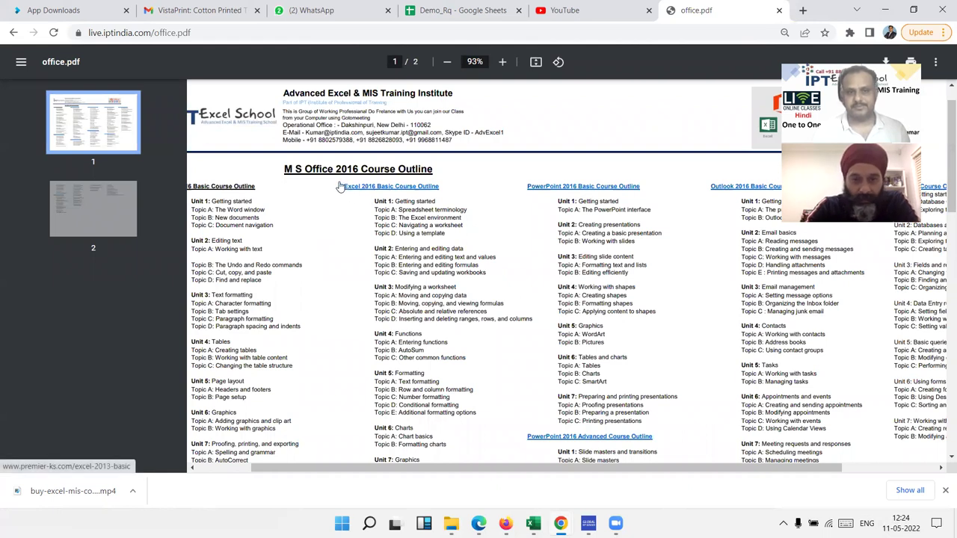
{"action": "scroll", "coordinate": [450, 185], "scroll_direction": "down", "scroll_amount": 3}
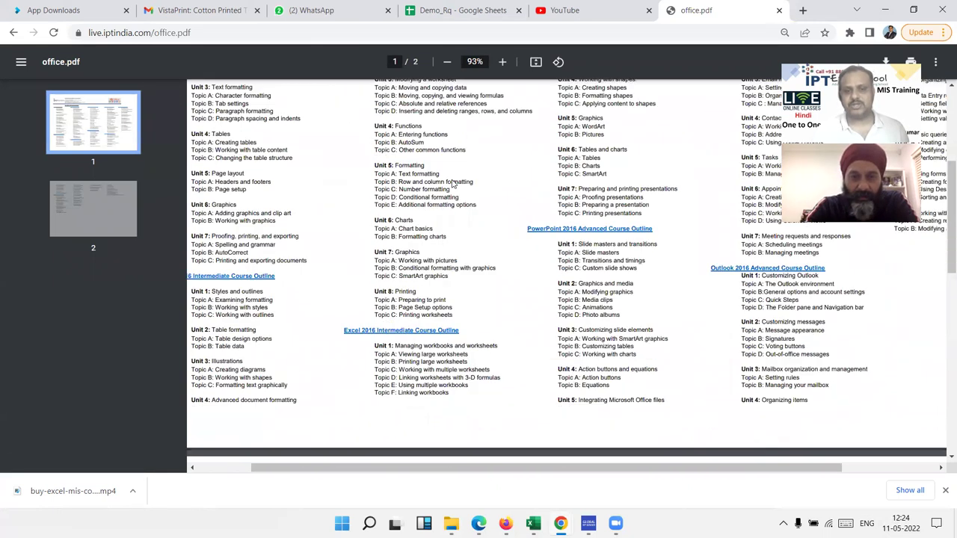
{"action": "scroll", "coordinate": [349, 336], "scroll_direction": "up", "scroll_amount": 3}
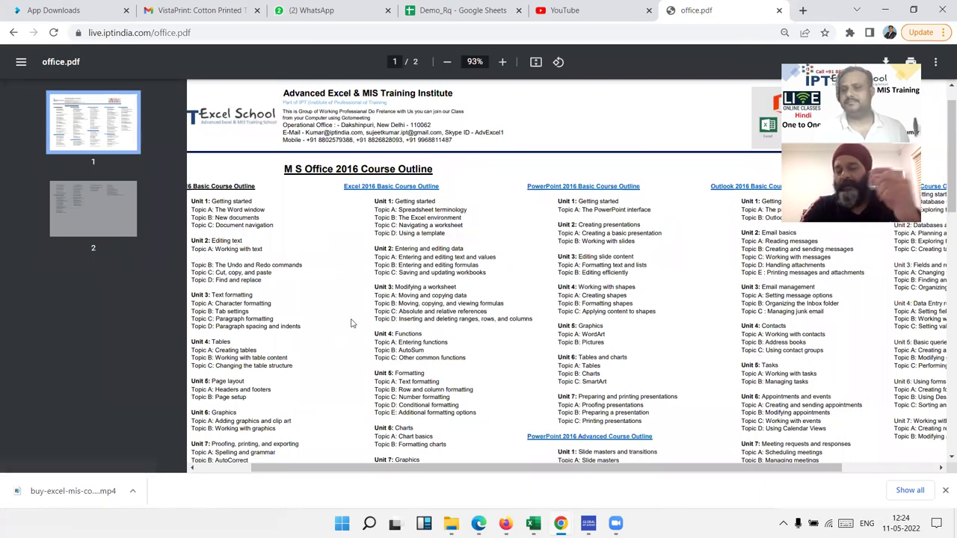
{"action": "scroll", "coordinate": [353, 317], "scroll_direction": "down", "scroll_amount": 3}
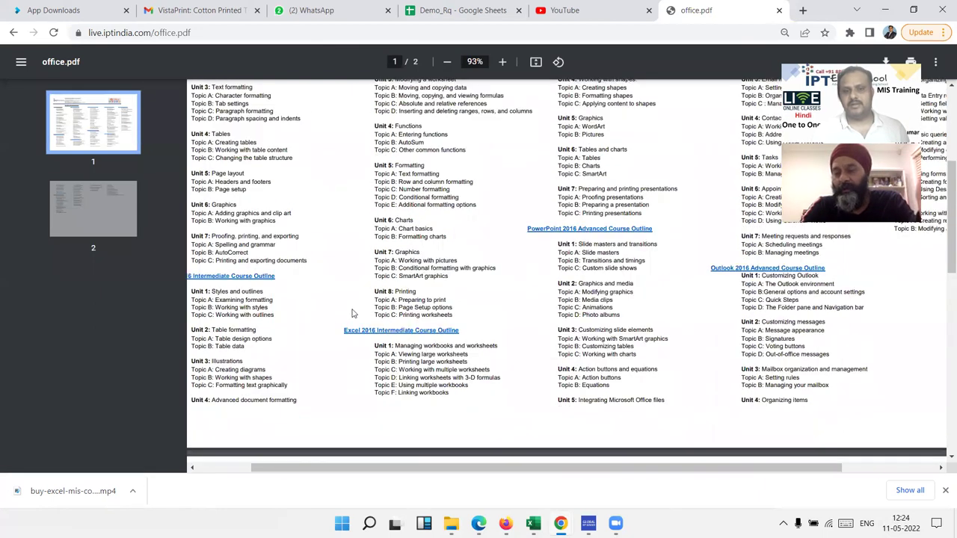
{"action": "scroll", "coordinate": [418, 231], "scroll_direction": "up", "scroll_amount": 3}
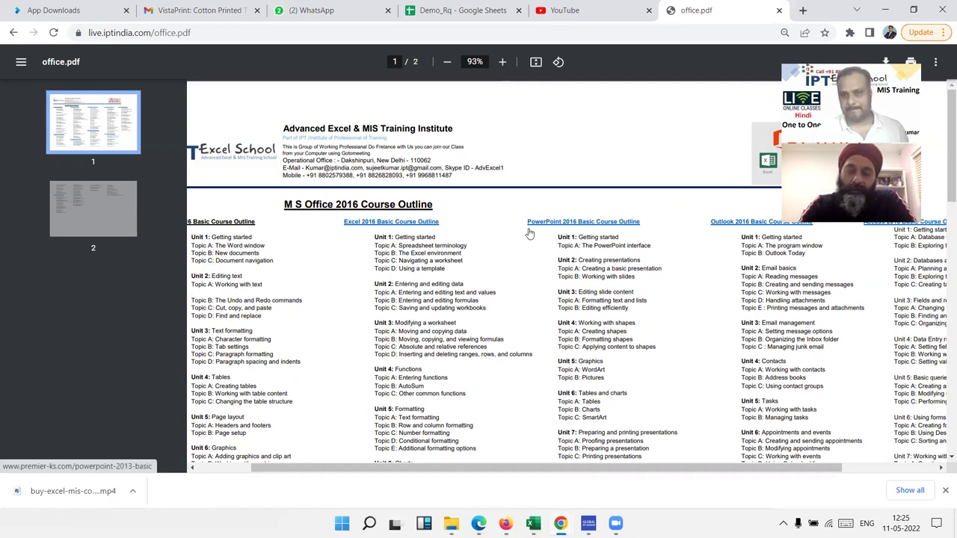
{"action": "left_click", "coordinate": [14, 35]}
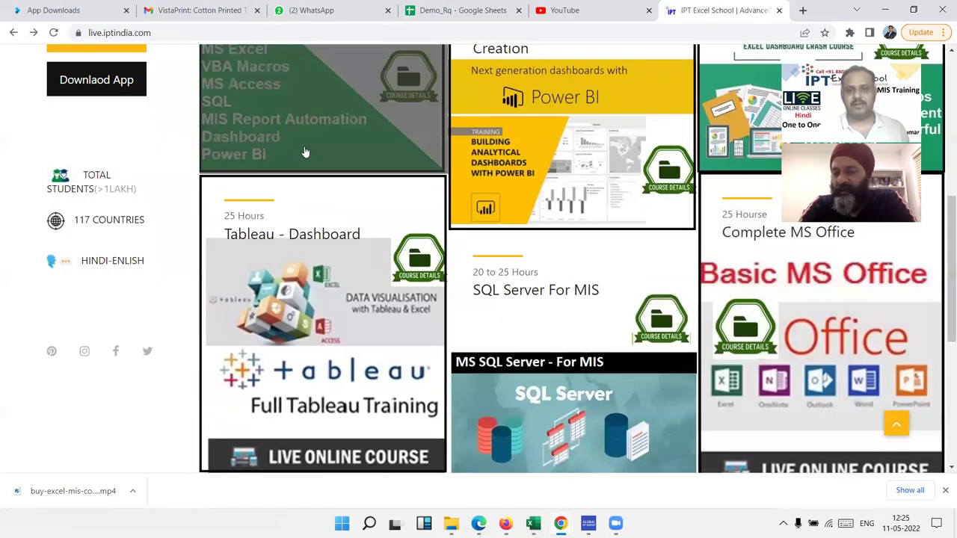
Browse the IPT course grid and open the Advanced Excel with Formulas course card.
{"action": "scroll", "coordinate": [304, 152], "scroll_direction": "up", "scroll_amount": 3}
{"action": "scroll", "coordinate": [304, 152], "scroll_direction": "down", "scroll_amount": 3}
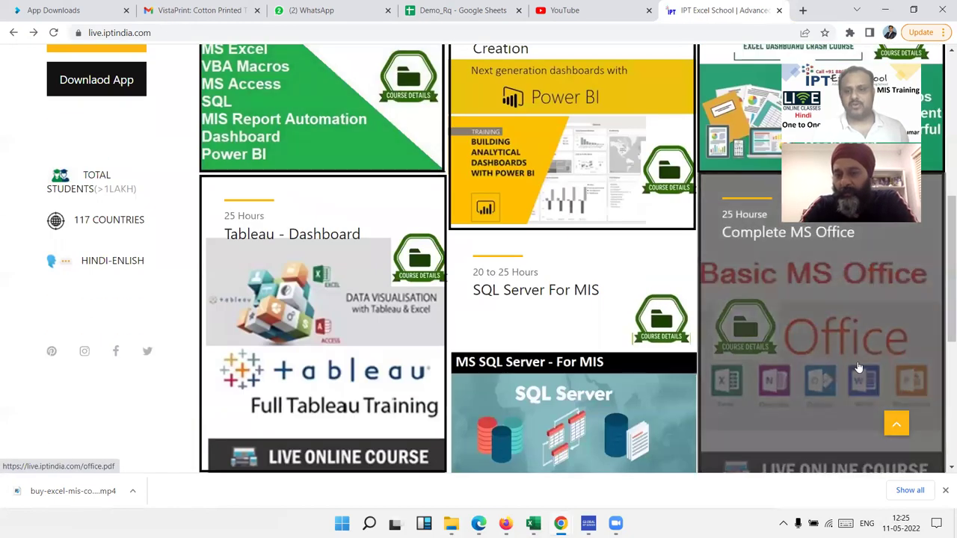
{"action": "scroll", "coordinate": [397, 230], "scroll_direction": "up", "scroll_amount": 6}
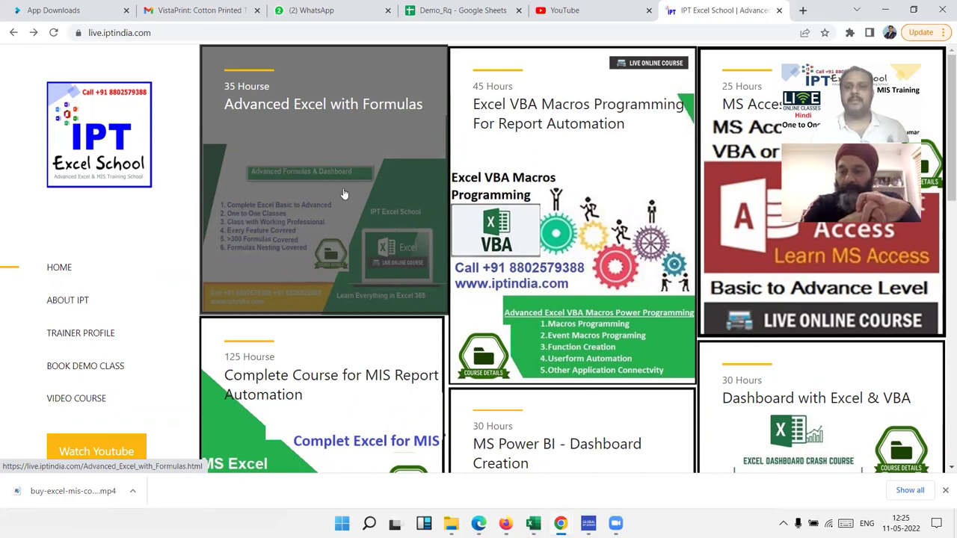
{"action": "scroll", "coordinate": [612, 362], "scroll_direction": "down", "scroll_amount": 3}
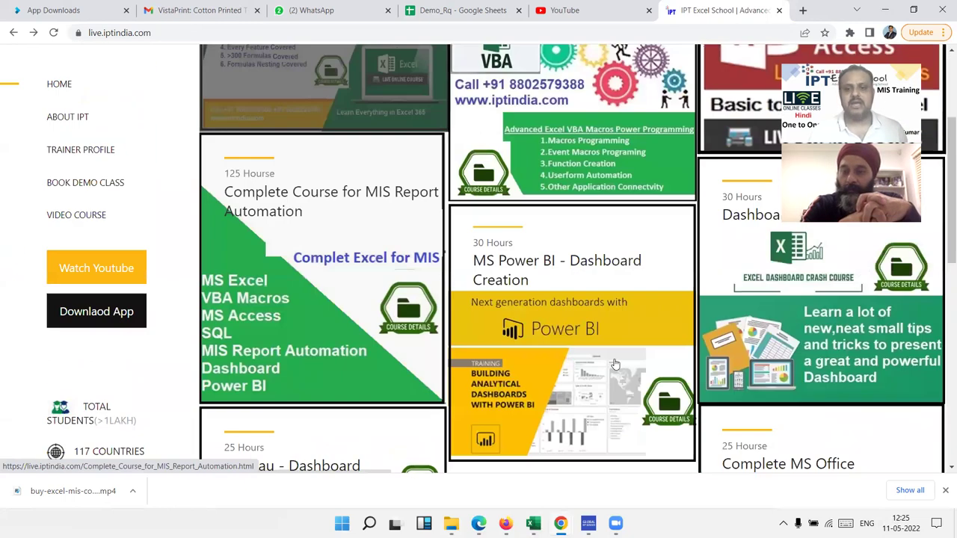
{"action": "scroll", "coordinate": [778, 415], "scroll_direction": "down", "scroll_amount": 3}
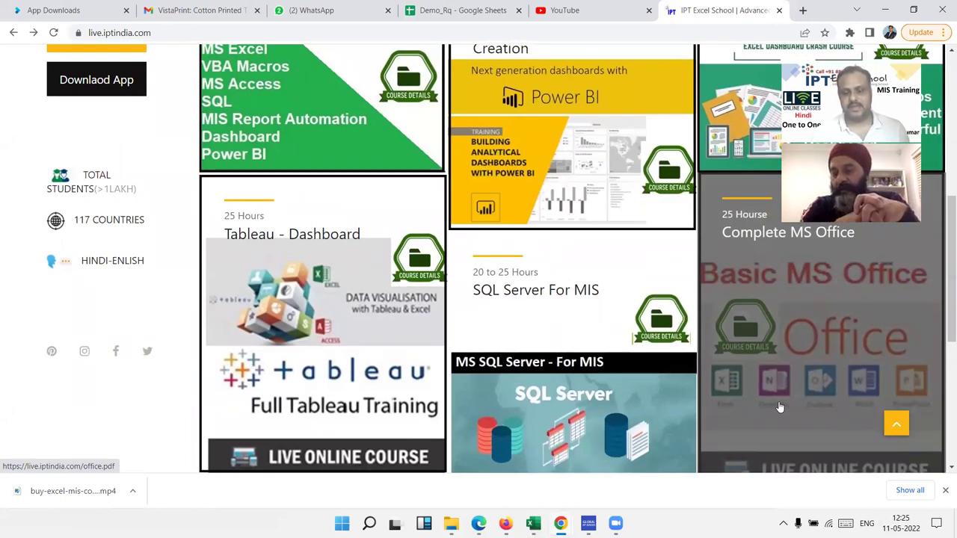
{"action": "scroll", "coordinate": [778, 370], "scroll_direction": "up", "scroll_amount": 3}
{"action": "scroll", "coordinate": [333, 232], "scroll_direction": "up", "scroll_amount": 3}
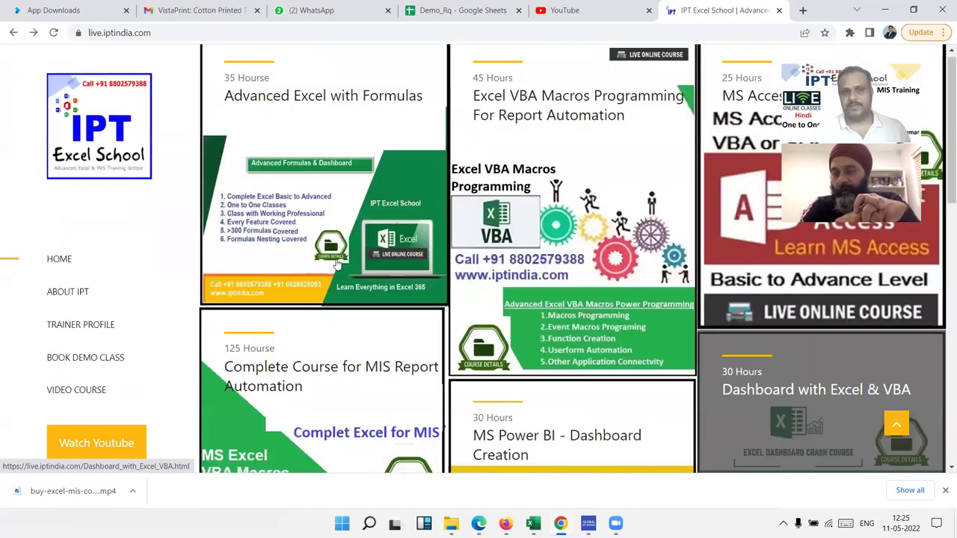
{"action": "left_click", "coordinate": [330, 184]}
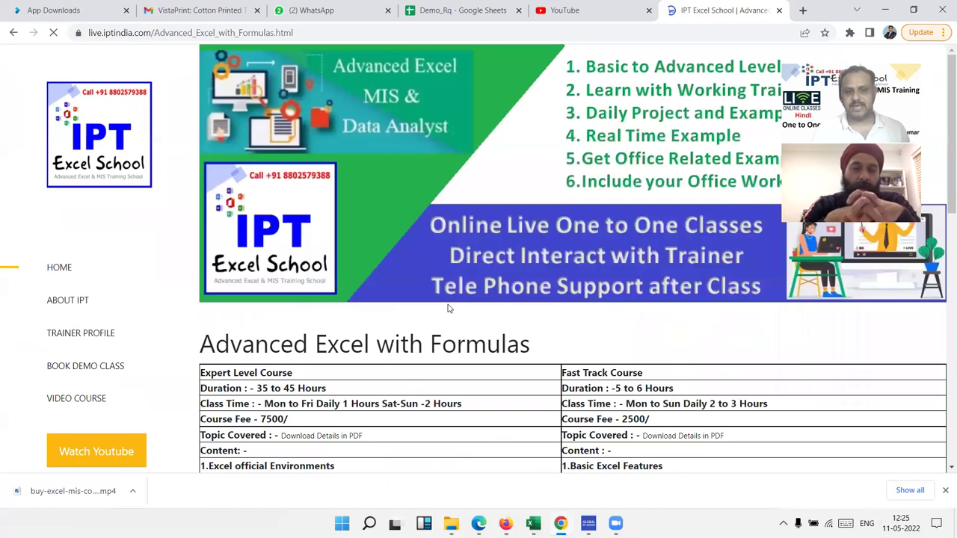
{"action": "scroll", "coordinate": [448, 302], "scroll_direction": "down", "scroll_amount": 5}
{"action": "scroll", "coordinate": [448, 302], "scroll_direction": "up", "scroll_amount": 3}
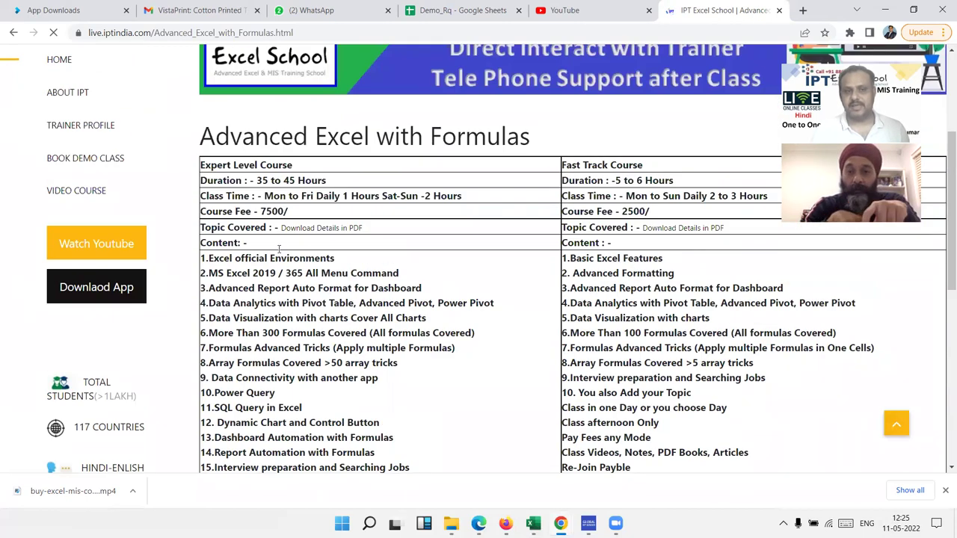
{"action": "left_click", "coordinate": [314, 228]}
{"action": "left_click", "coordinate": [338, 33]}
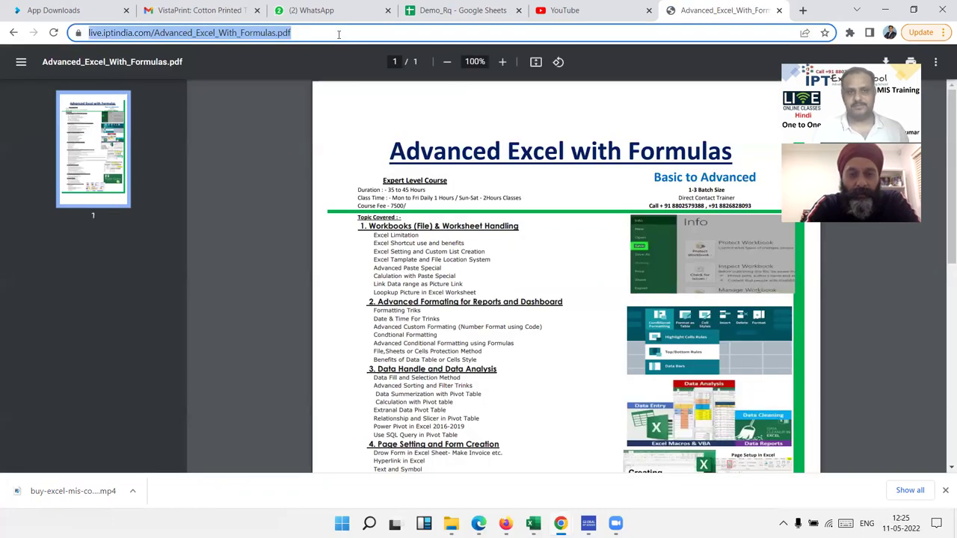
{"action": "scroll", "coordinate": [576, 257], "scroll_direction": "down", "scroll_amount": 6}
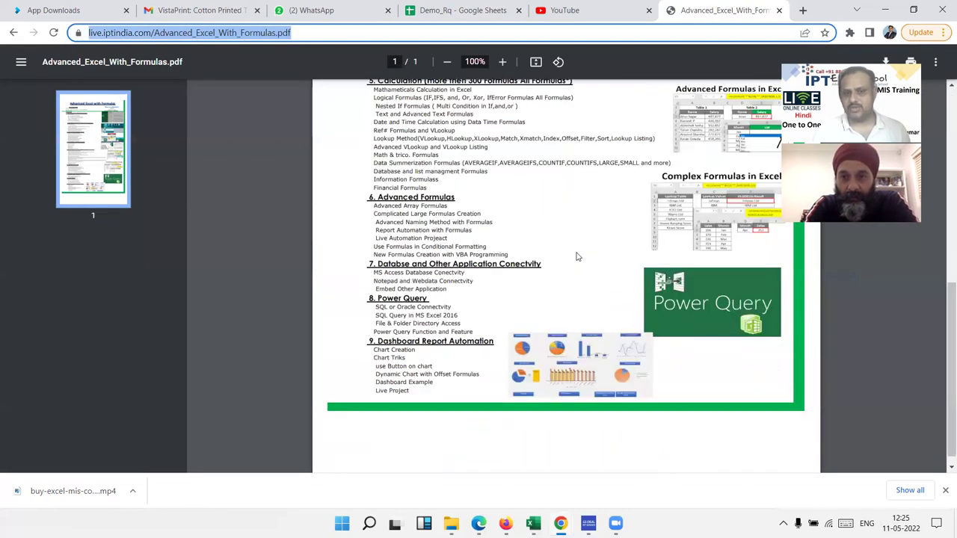
{"action": "scroll", "coordinate": [576, 256], "scroll_direction": "up", "scroll_amount": 6}
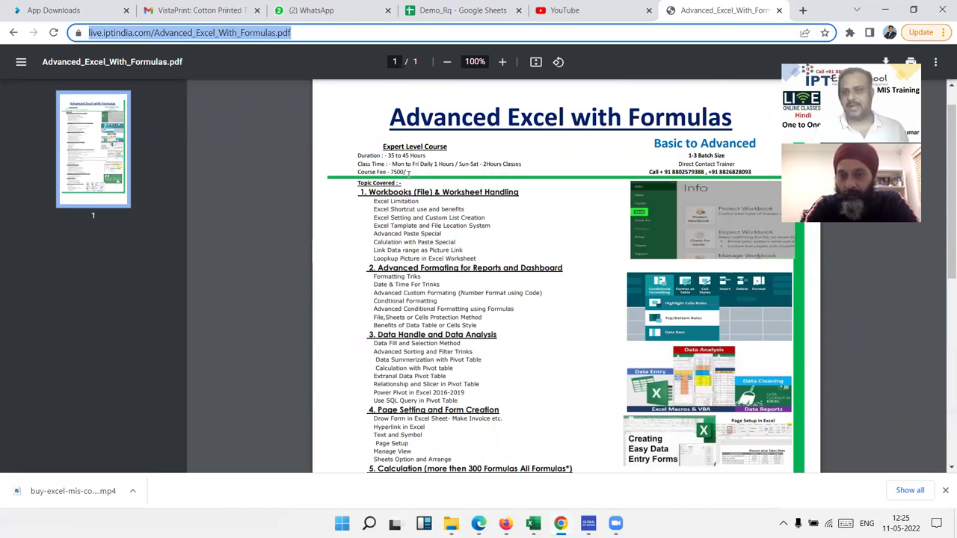
{"action": "left_click", "coordinate": [14, 32]}
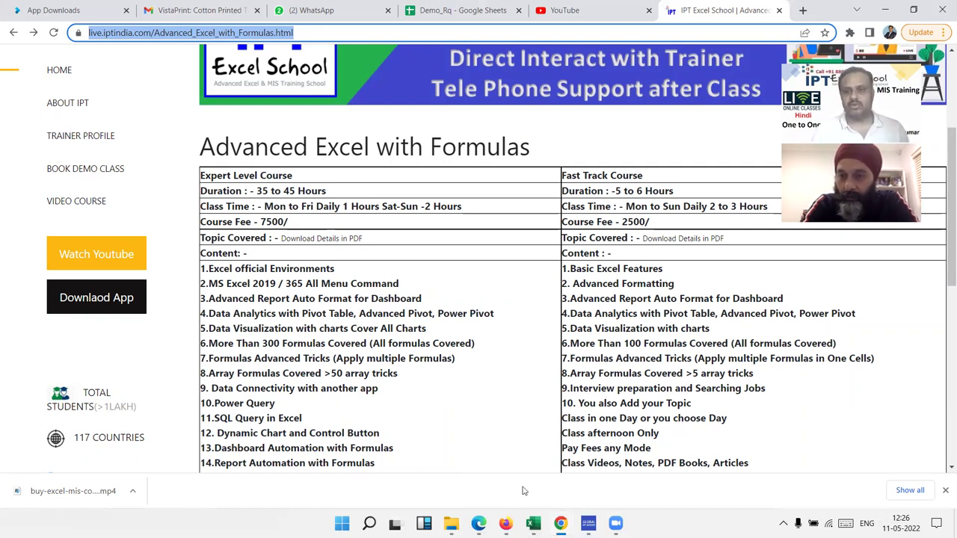
Switch to the Book11 workbook using its Excel taskbar thumbnail.
{"action": "mouse_move", "coordinate": [533, 523]}
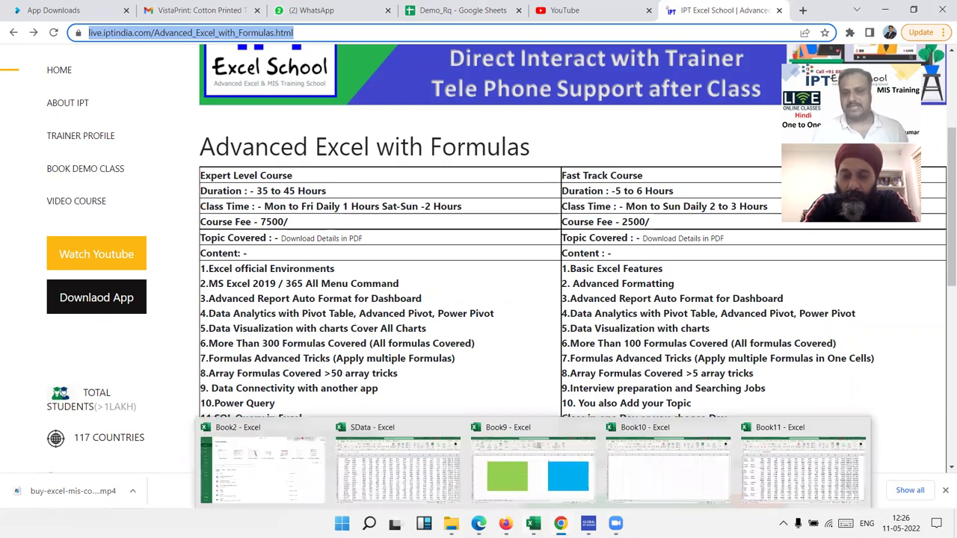
{"action": "left_click", "coordinate": [799, 485]}
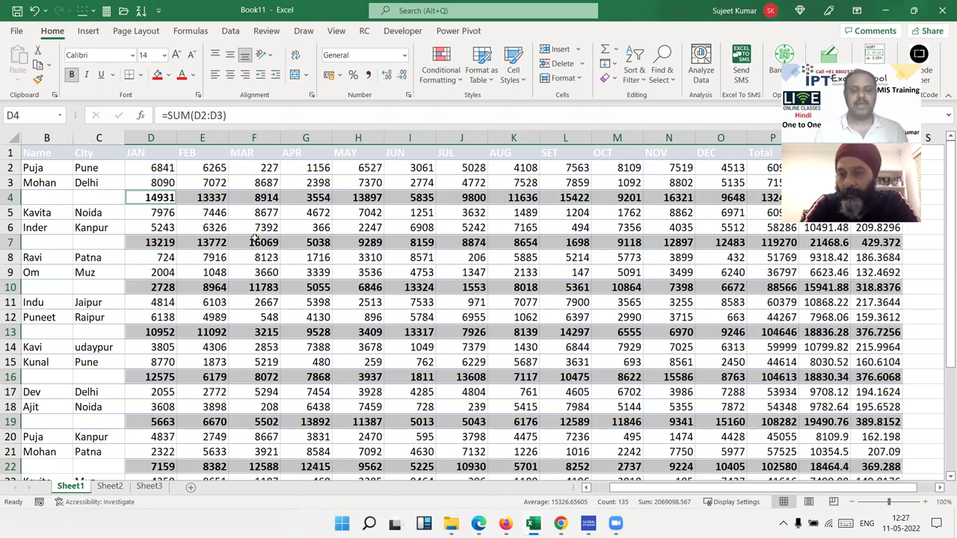
Select the whole monthly data table with Go To Special's Current region option.
{"action": "left_click", "coordinate": [241, 269]}
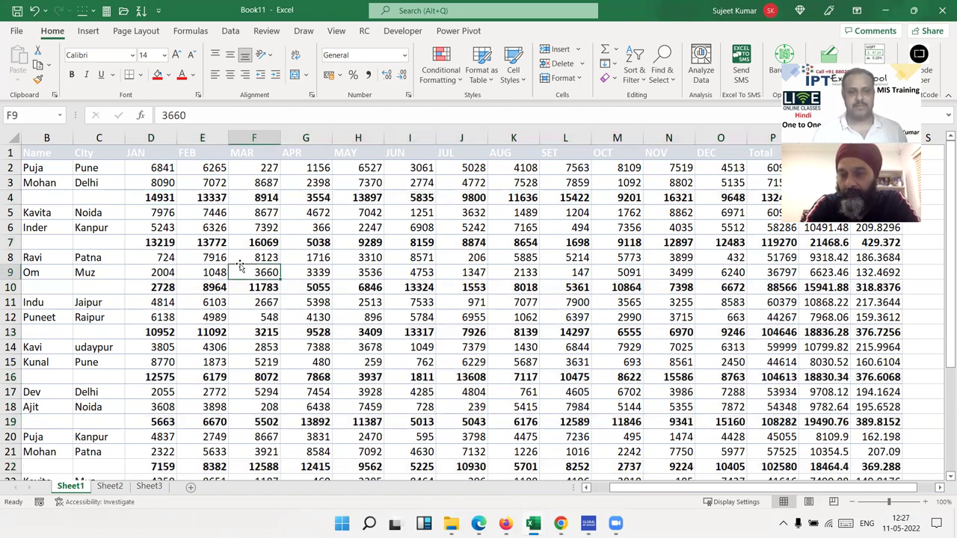
{"action": "key", "text": "ctrl+g"}
{"action": "left_click", "coordinate": [365, 387]}
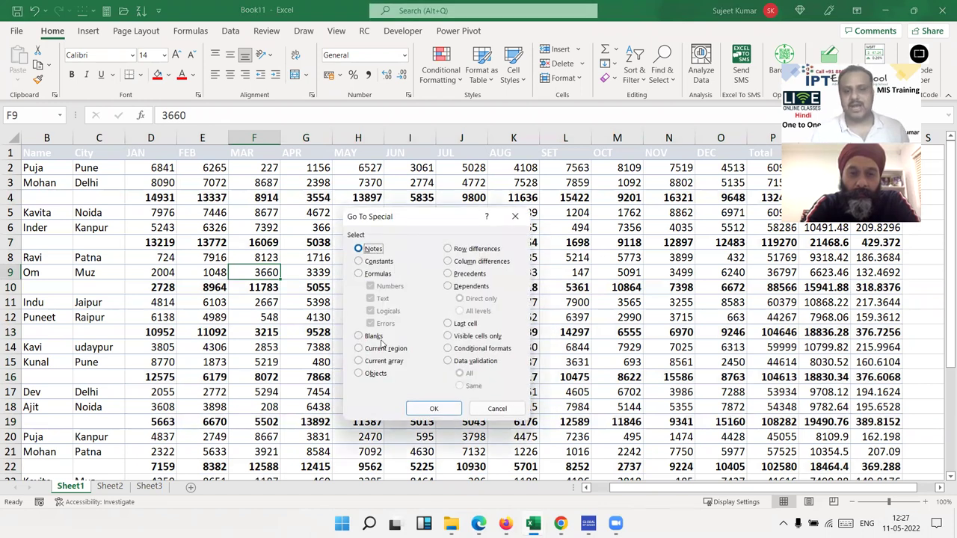
{"action": "left_click", "coordinate": [380, 348]}
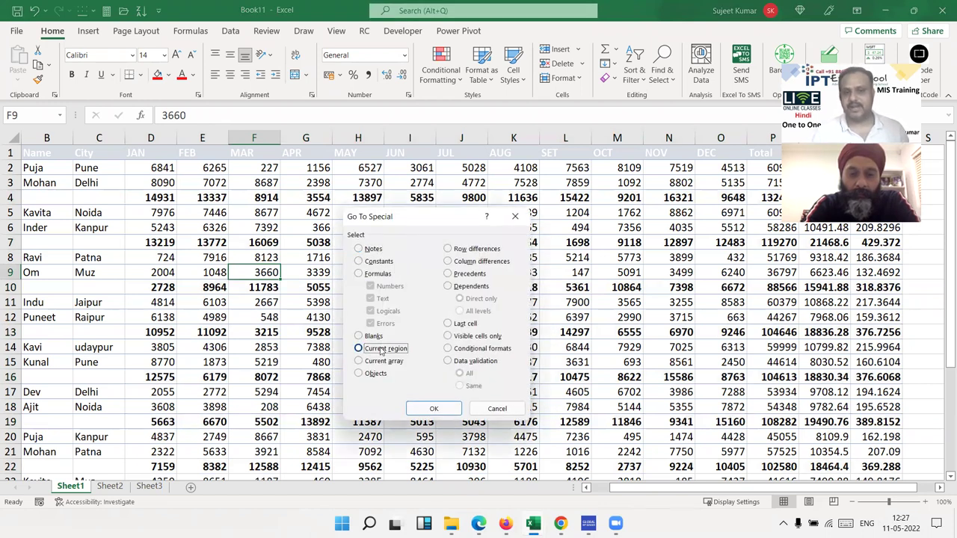
{"action": "left_click", "coordinate": [438, 405]}
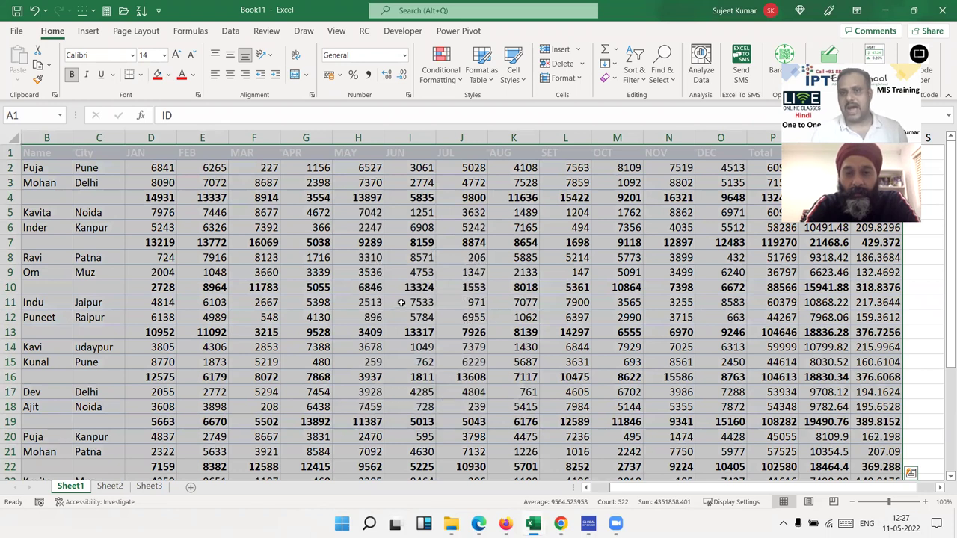
Clear the selection at cell I9 and bring up Go To Special again.
{"action": "left_click", "coordinate": [389, 268]}
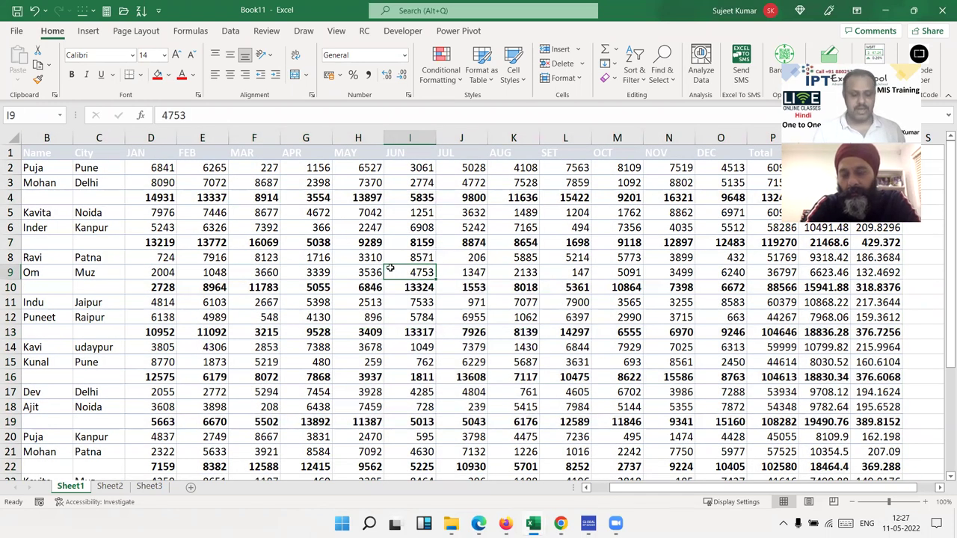
{"action": "key", "text": "ctrl+g"}
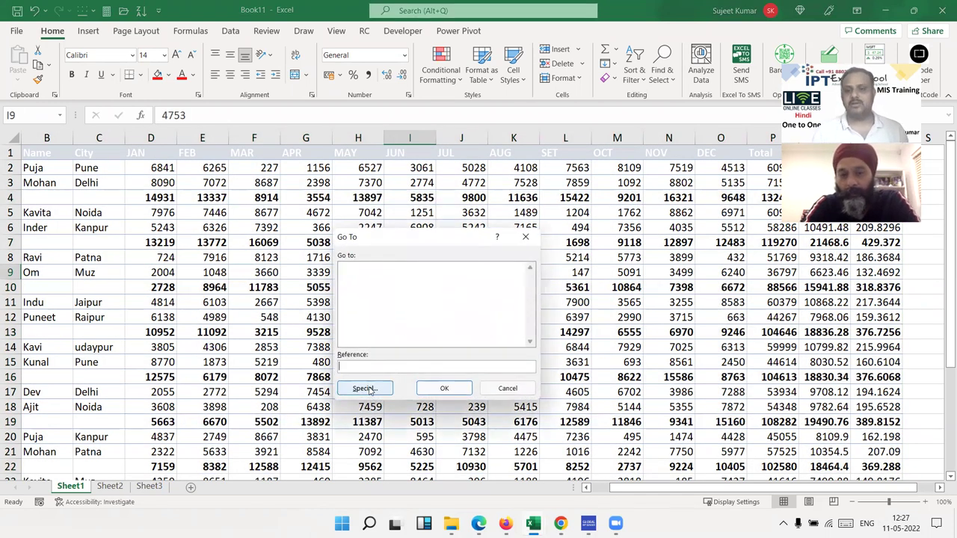
{"action": "left_click", "coordinate": [366, 390]}
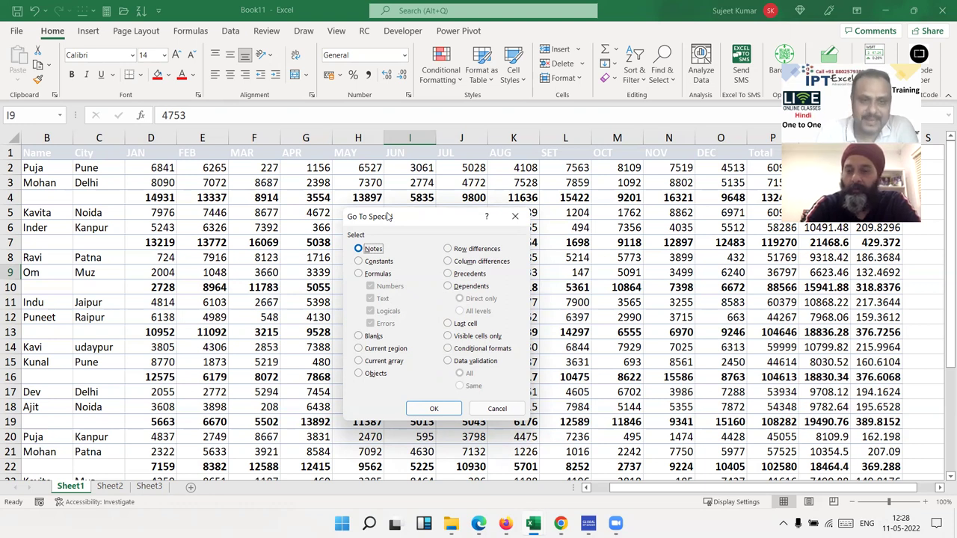
Close the Go To Special dialog with Esc, leaving Sheet1 unchanged.
{"action": "key", "text": "Escape"}
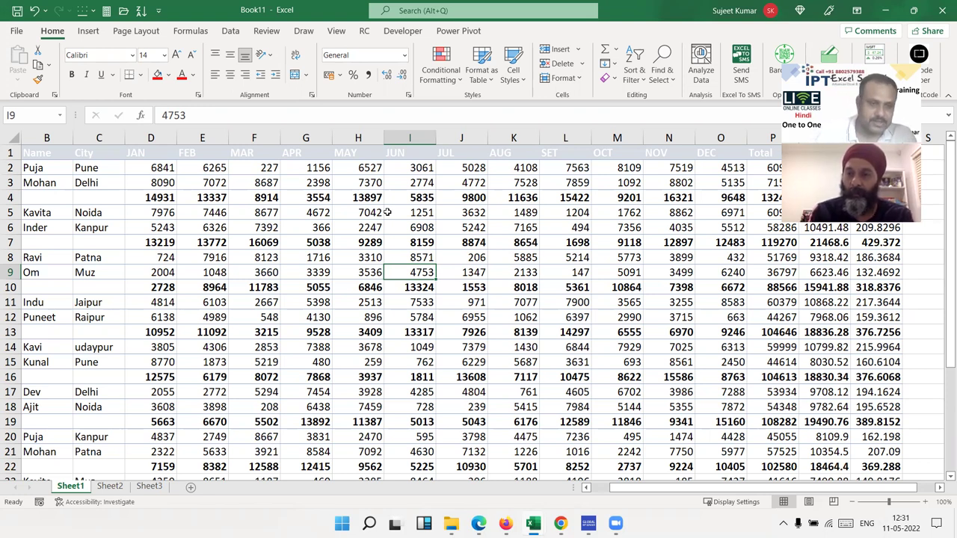
On Sheet2, enter the heading 'Advanced Excel with Formulas' in cell D4.
{"action": "left_click", "coordinate": [118, 486]}
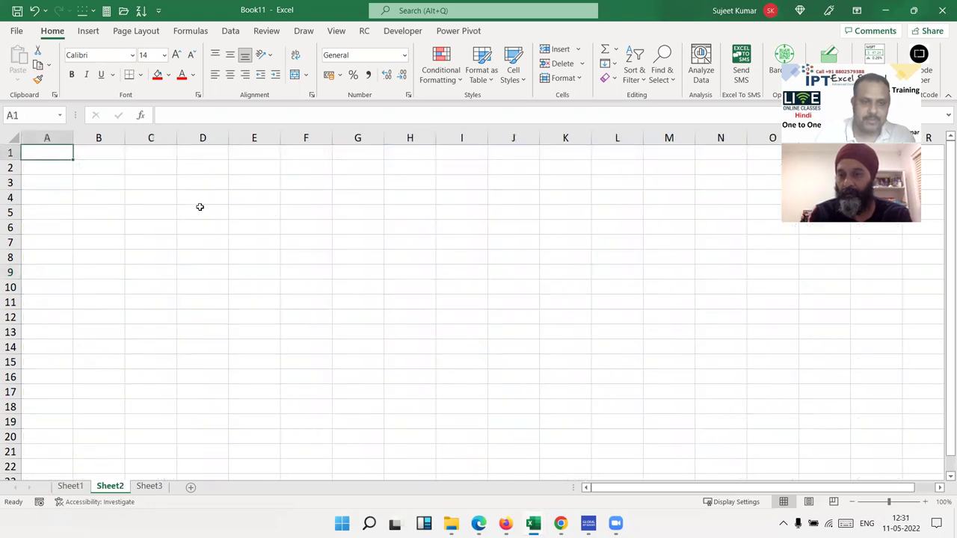
{"action": "left_click", "coordinate": [200, 204]}
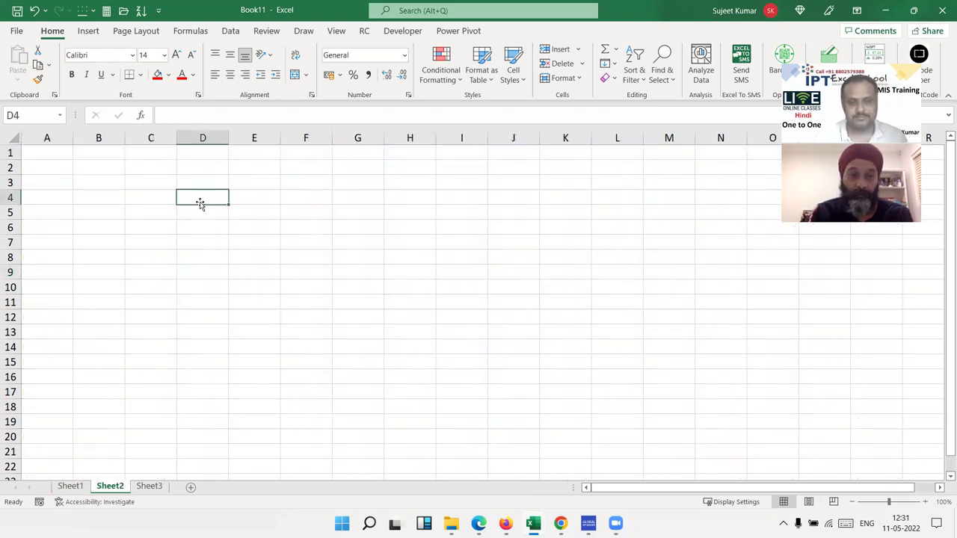
{"action": "type", "text": "Advanced Excel with Form"}
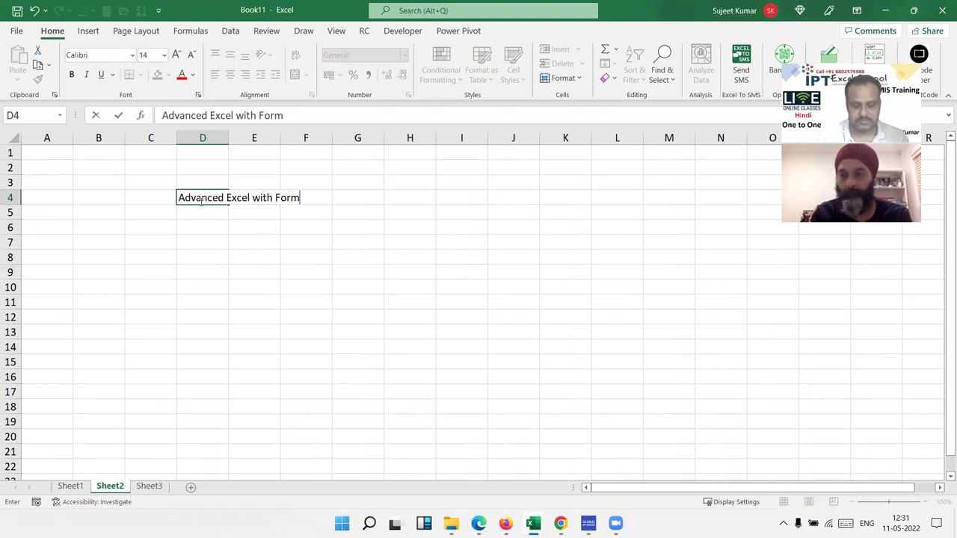
{"action": "type", "text": "ulas"}
{"action": "key", "text": "Tab"}
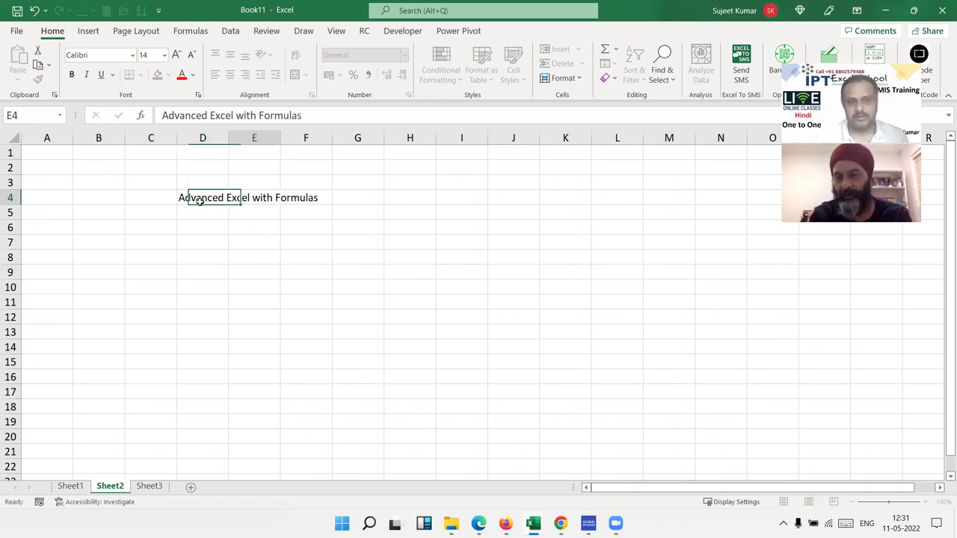
{"action": "key", "text": "Down"}
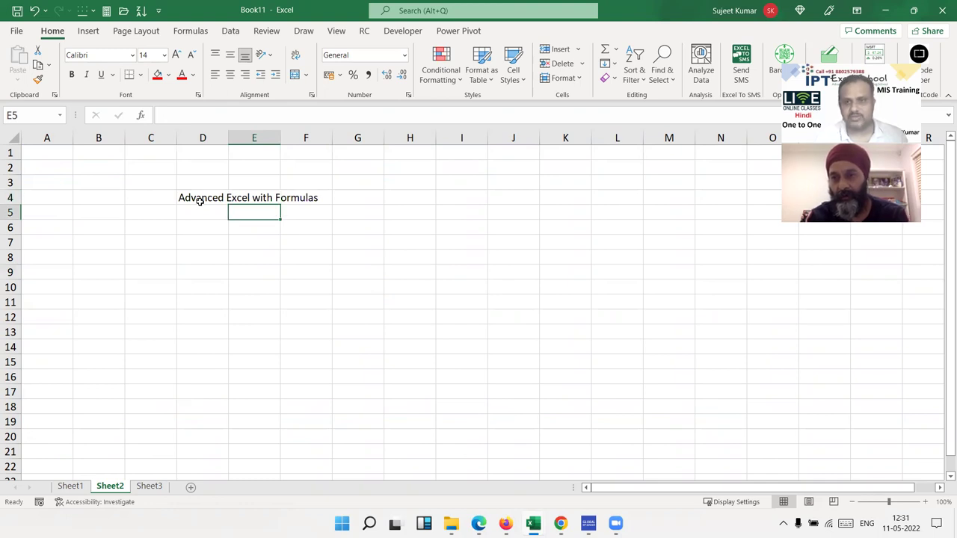
{"action": "key", "text": "Right"}
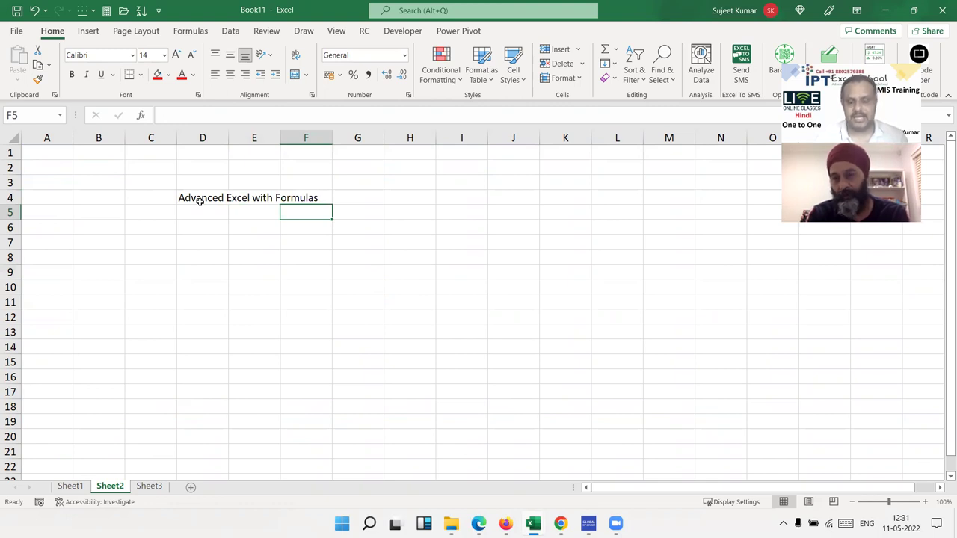
Enter the duration 2 Month in F5 and the fee 7500 in G5.
{"action": "type", "text": "2 "}
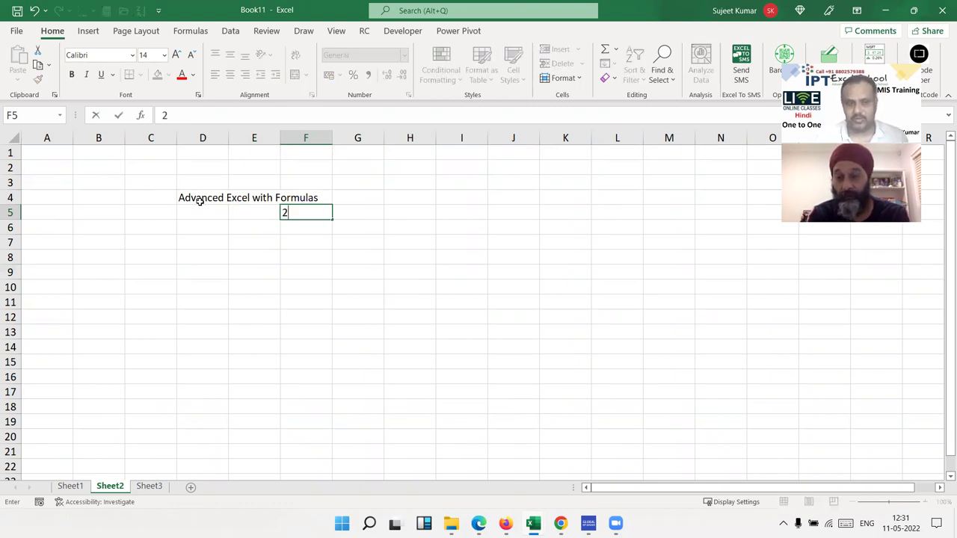
{"action": "type", "text": "Month"}
{"action": "key", "text": "Tab"}
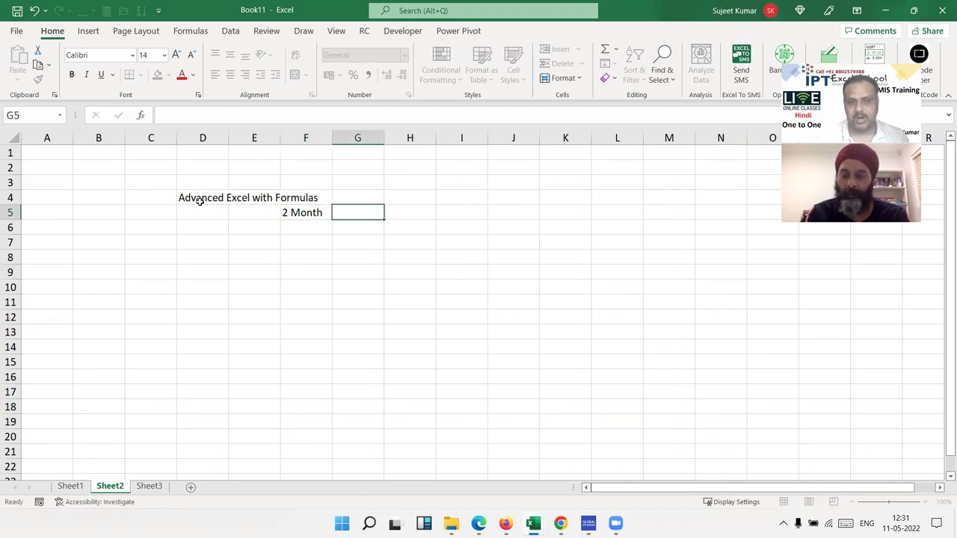
{"action": "type", "text": "7500"}
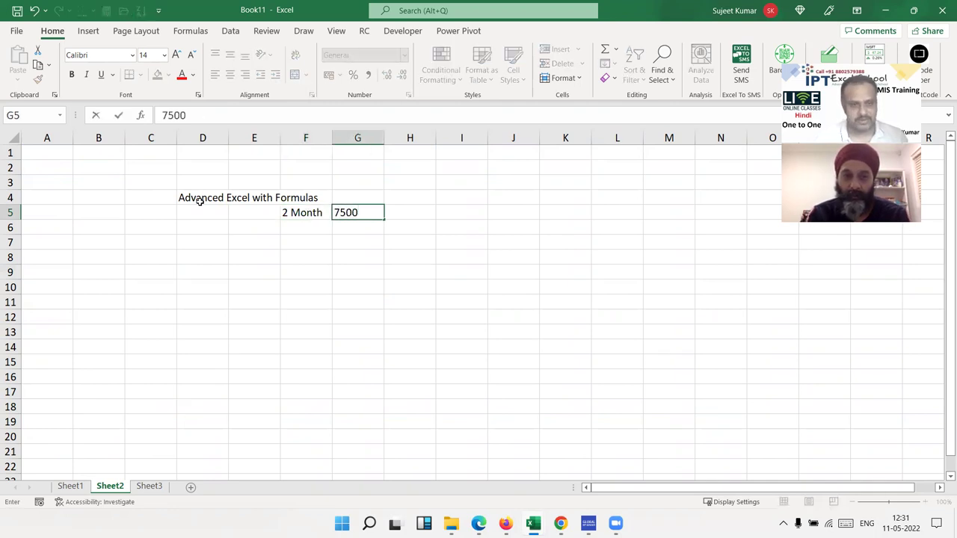
{"action": "key", "text": "Return"}
Start typing the M S Office course name in D7, correcting mistyped letters.
{"action": "key", "text": "Down"}
{"action": "key", "text": "Left"}
{"action": "key", "text": "Left"}
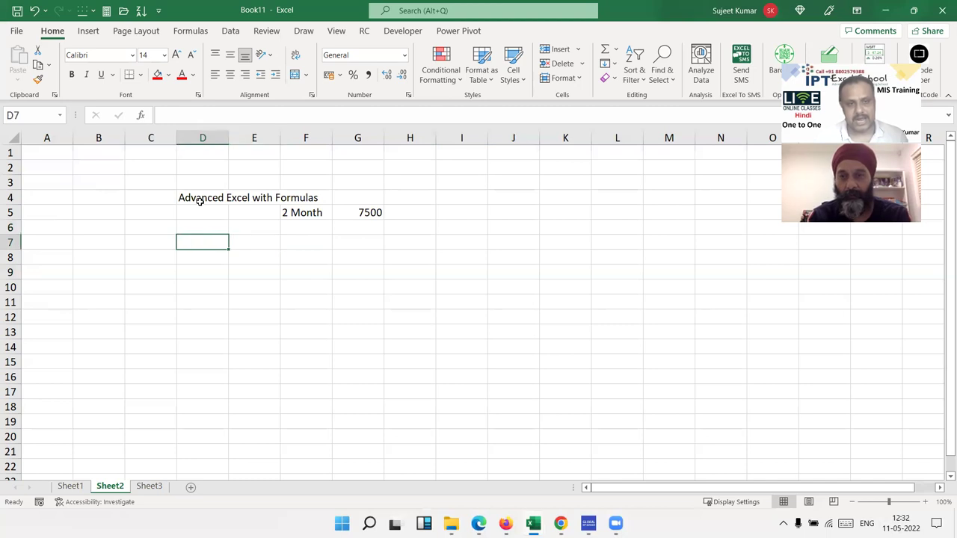
{"action": "type", "text": "Ms"}
{"action": "key", "text": "BackSpace"}
{"action": "key", "text": "BackSpace"}
{"action": "type", "text": "onthly Sales Report Off"}
{"action": "key", "text": "BackSpace"}
{"action": "key", "text": "BackSpace"}
{"action": "key", "text": "BackSpace"}
{"action": "key", "text": "BackSpace"}
{"action": "key", "text": "BackSpace"}
{"action": "key", "text": "BackSpace"}
{"action": "key", "text": "BackSpace"}
Finish M S Office in D7, then enter 2Month in F7 and 6000 in G7.
{"action": "type", "text": "S Office"}
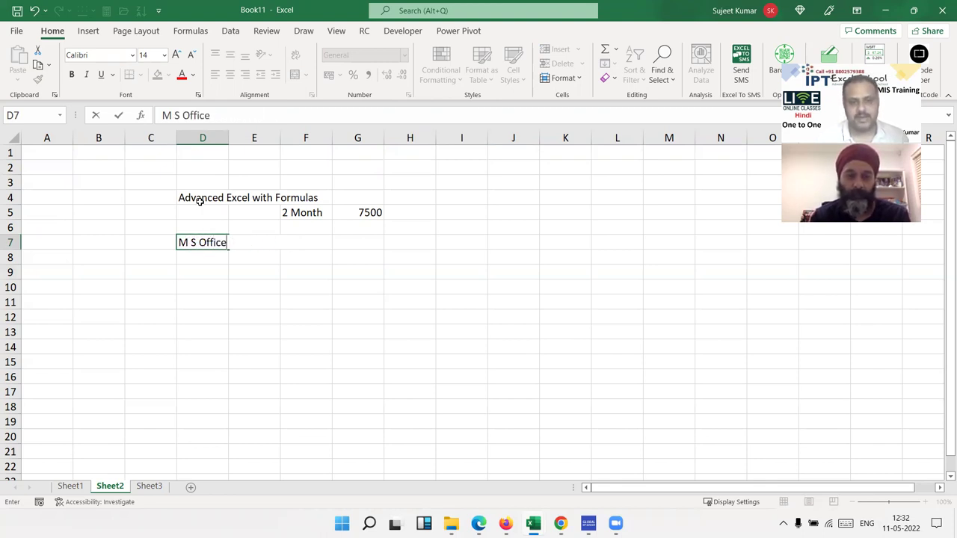
{"action": "key", "text": "Return"}
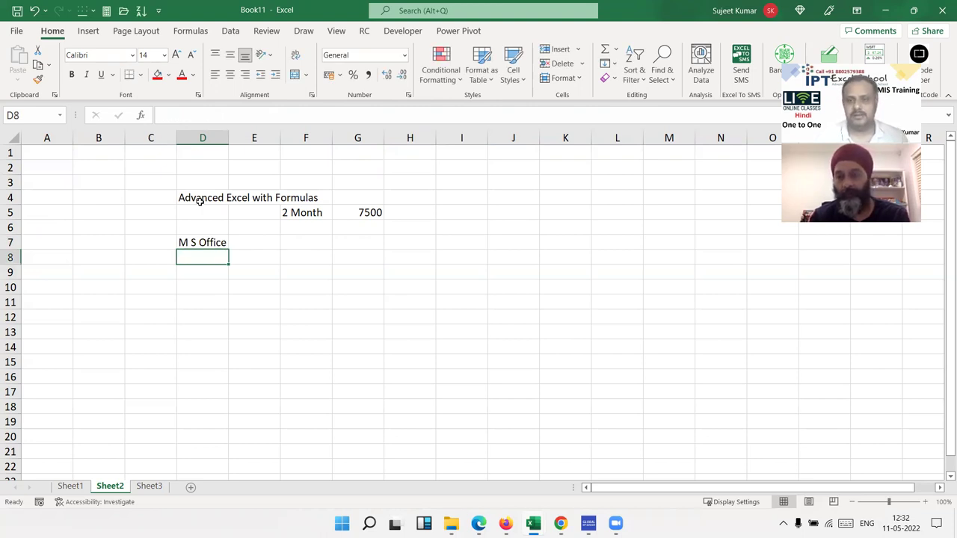
{"action": "key", "text": "Right"}
{"action": "key", "text": "Right"}
{"action": "key", "text": "Up"}
{"action": "key", "text": "Down"}
{"action": "key", "text": "Up"}
{"action": "type", "text": "2."}
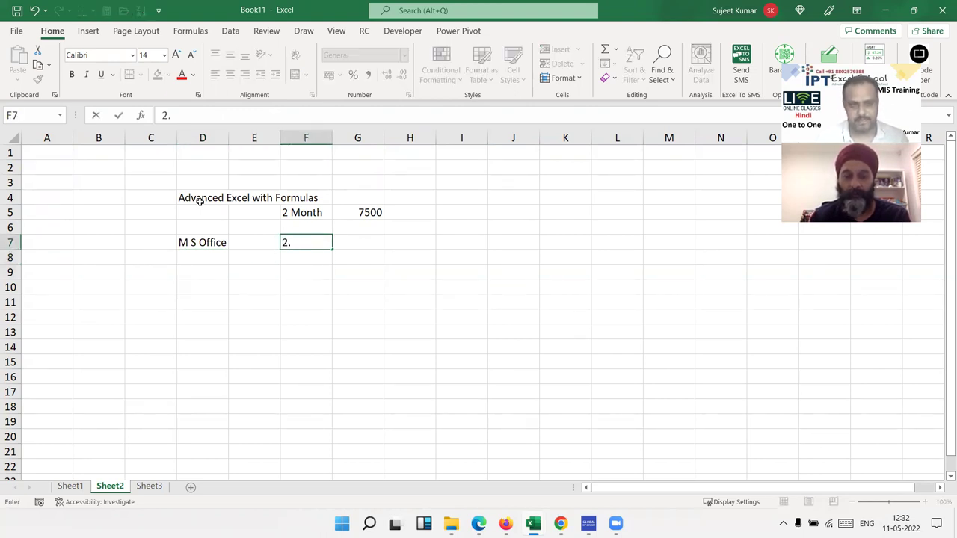
{"action": "type", "text": "Month"}
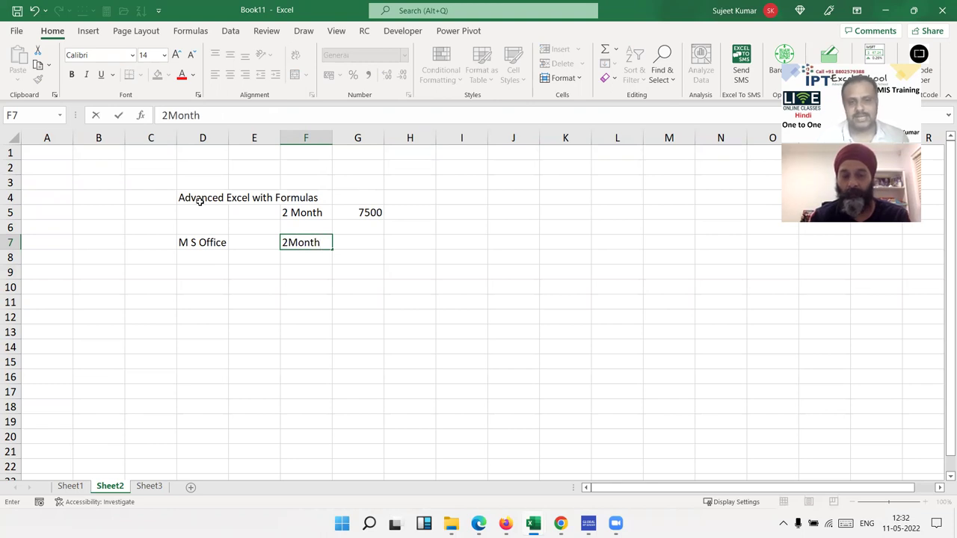
{"action": "key", "text": "Tab"}
{"action": "type", "text": "6000"}
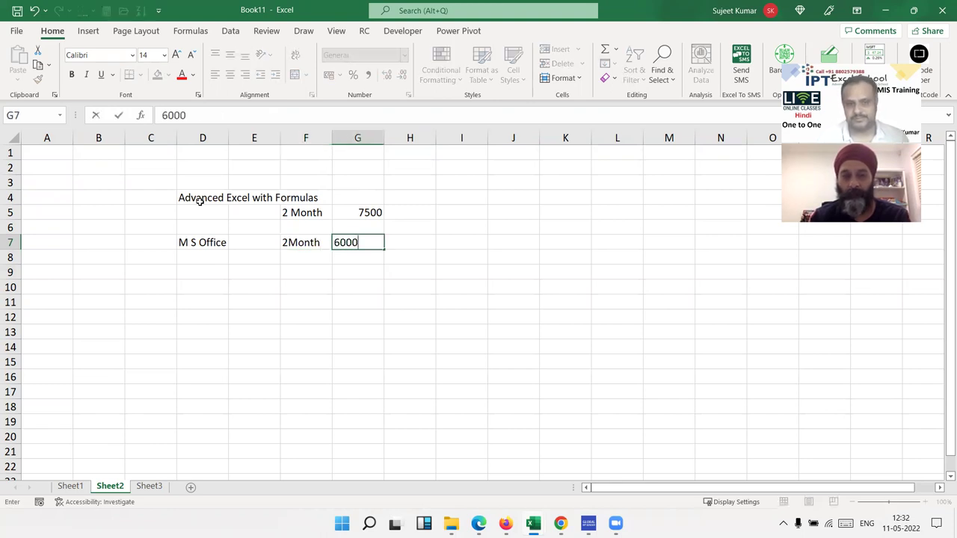
{"action": "key", "text": "Return"}
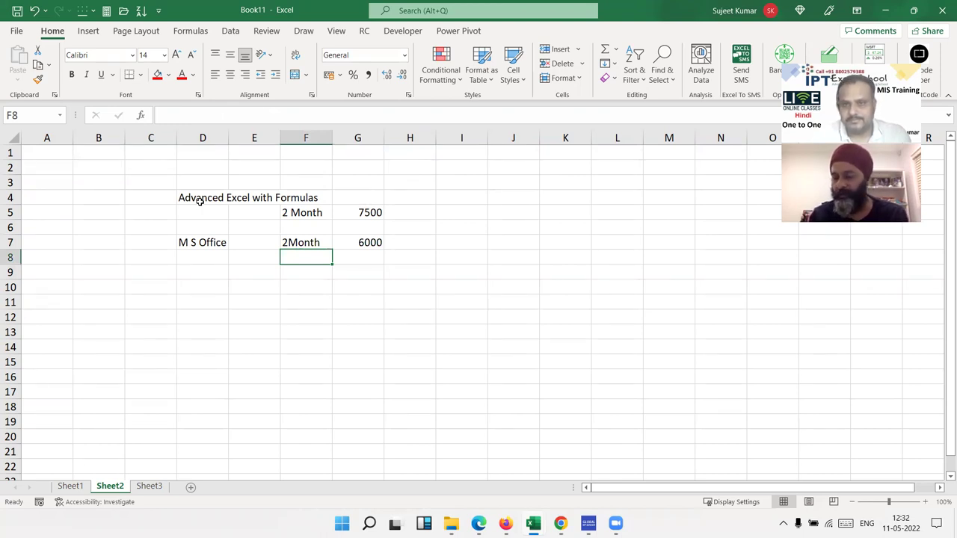
Enter 35 to 45 in H5, 60 in I5 and 30 in H6.
{"action": "key", "text": "Up"}
{"action": "key", "text": "Up"}
{"action": "key", "text": "Up"}
{"action": "key", "text": "Right"}
{"action": "key", "text": "Right"}
{"action": "key", "text": "F2"}
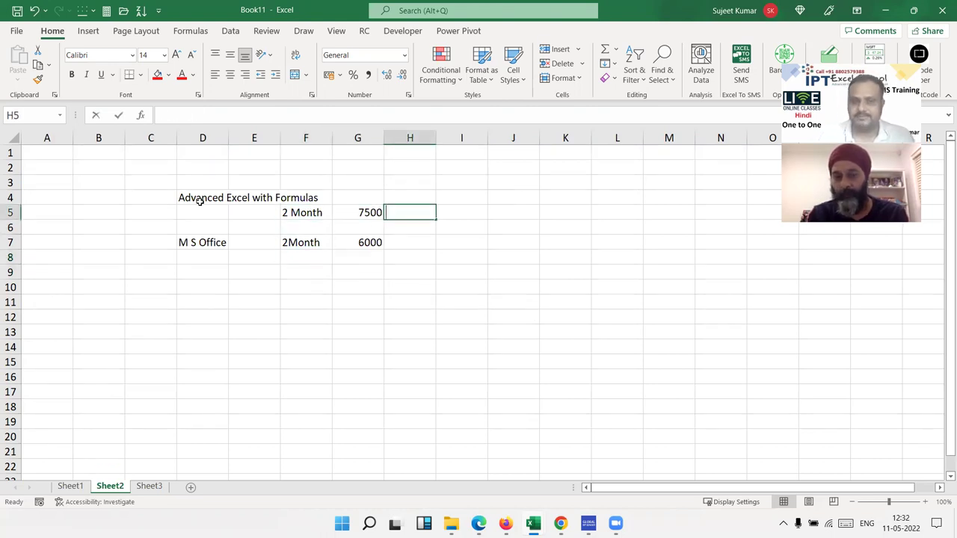
{"action": "type", "text": "35 to "}
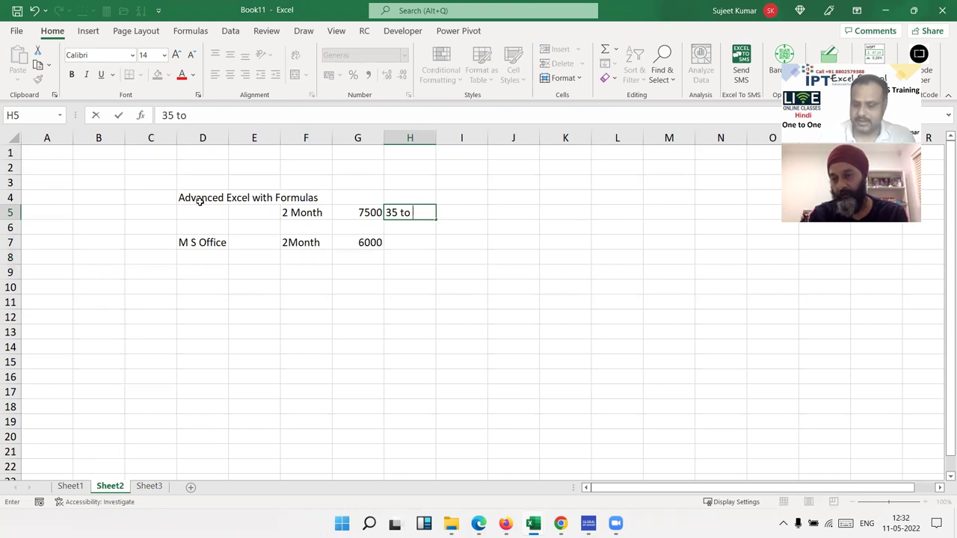
{"action": "type", "text": "45"}
{"action": "key", "text": "Return"}
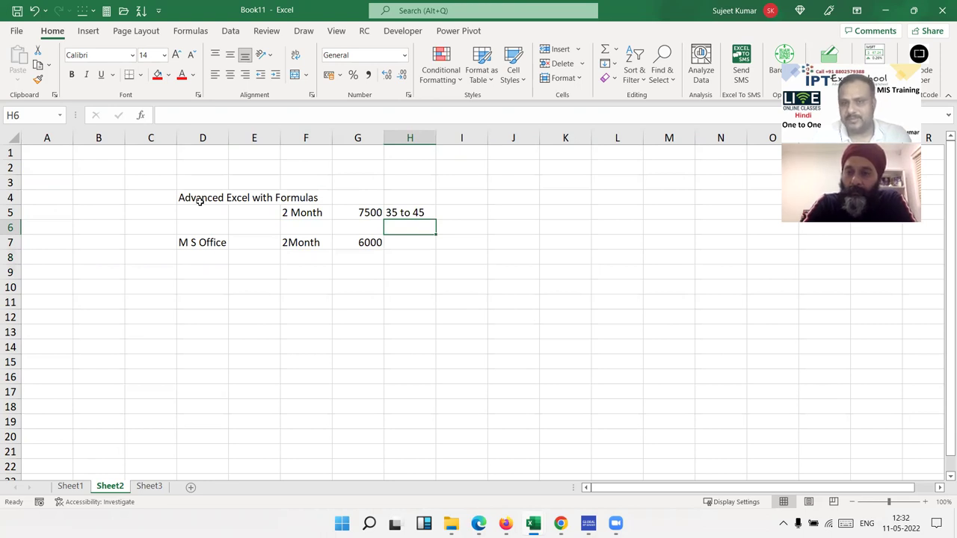
{"action": "key", "text": "Up"}
{"action": "key", "text": "Right"}
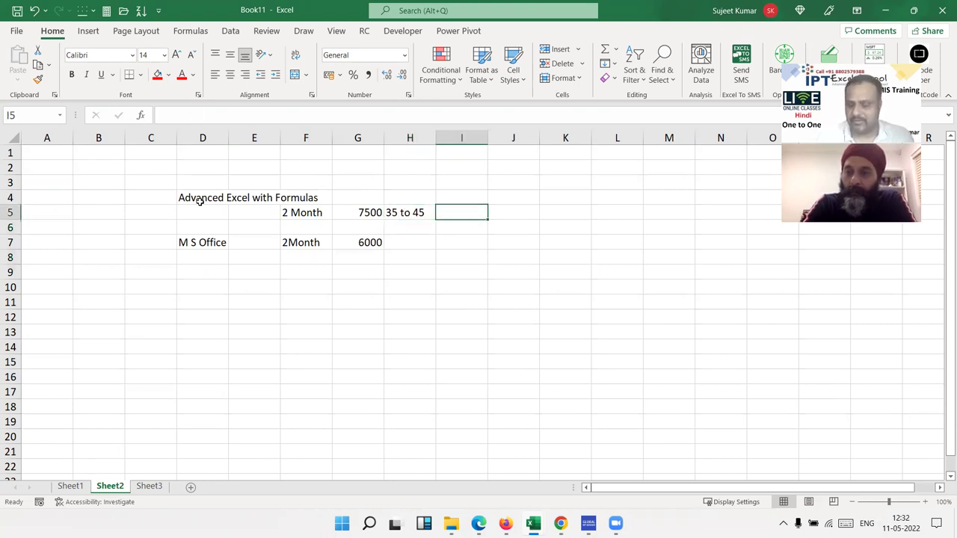
{"action": "type", "text": "60"}
{"action": "key", "text": "Return"}
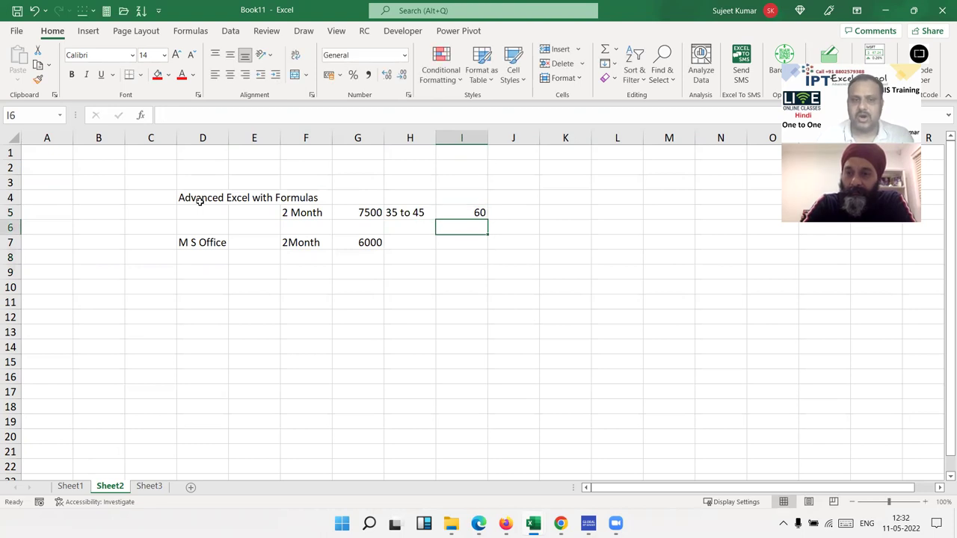
{"action": "key", "text": "Left"}
{"action": "type", "text": "30"}
{"action": "key", "text": "Return"}
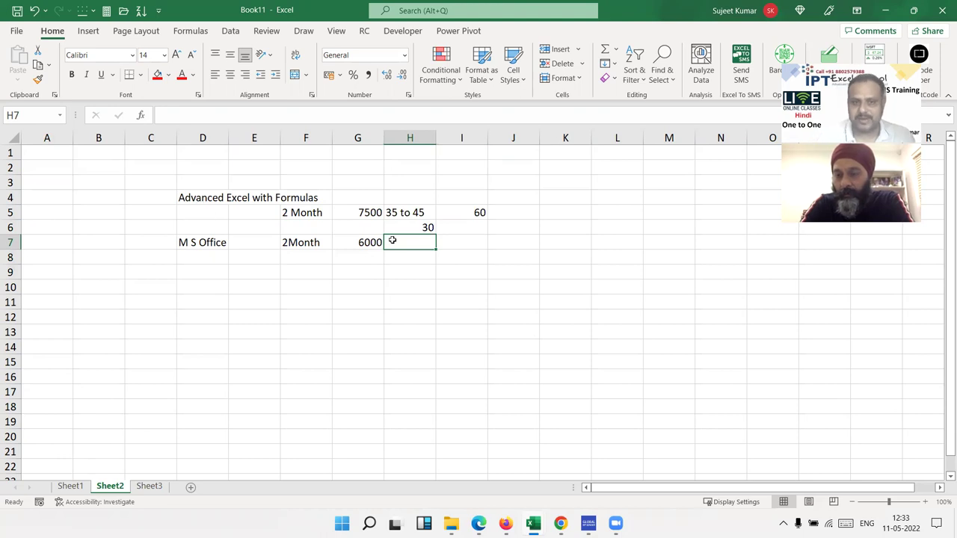
Enter 2999 in J5 and 1000 in J7.
{"action": "left_click", "coordinate": [528, 213]}
{"action": "type", "text": "2999"}
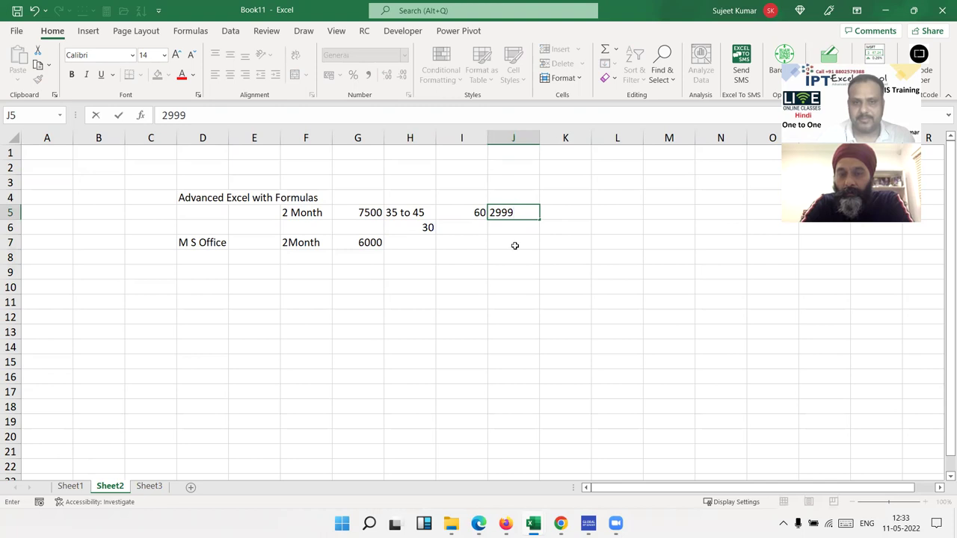
{"action": "left_click", "coordinate": [515, 245]}
{"action": "type", "text": "1000"}
{"action": "key", "text": "Return"}
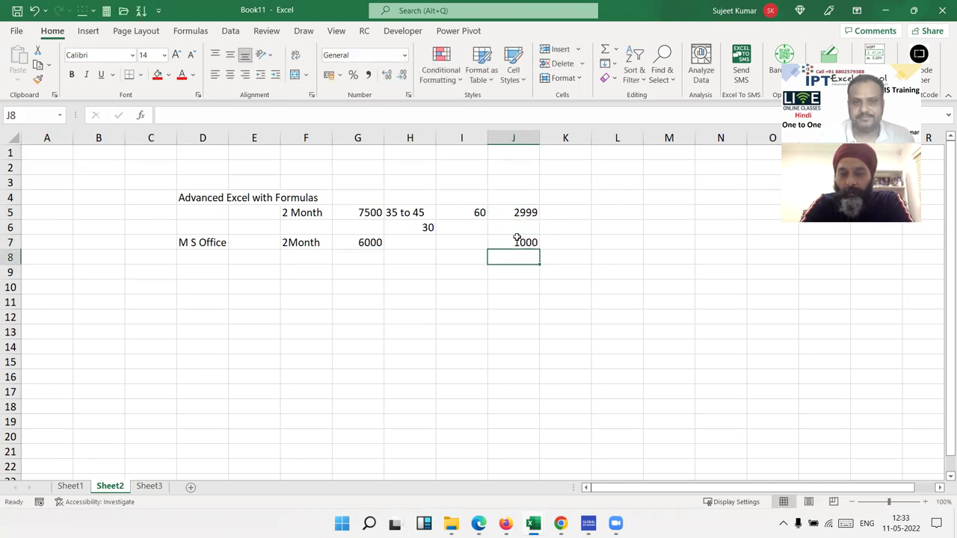